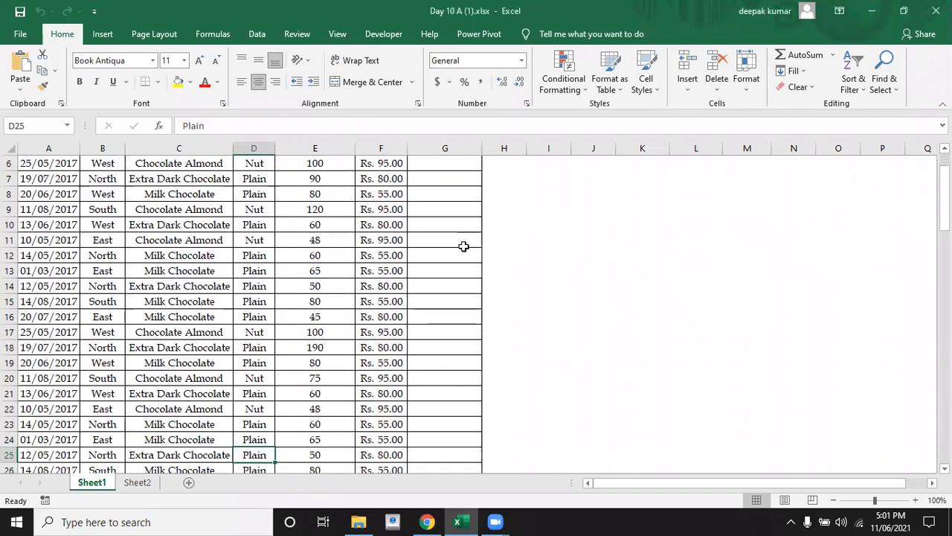
{"action": "key", "text": "Down"}
{"action": "key", "text": "Down"}
{"action": "key", "text": "Down"}
{"action": "key", "text": "Down"}
{"action": "key", "text": "Down"}
{"action": "key", "text": "Down"}
{"action": "key", "text": "Down"}
{"action": "key", "text": "Down"}
{"action": "key", "text": "Down"}
{"action": "key", "text": "Down"}
{"action": "key", "text": "Down"}
{"action": "key", "text": "Down"}
{"action": "key", "text": "Down"}
{"action": "key", "text": "Down"}
{"action": "key", "text": "Down"}
{"action": "key", "text": "Down"}
{"action": "key", "text": "Down"}
{"action": "key", "text": "Down"}
{"action": "key", "text": "Down"}
{"action": "key", "text": "Down"}
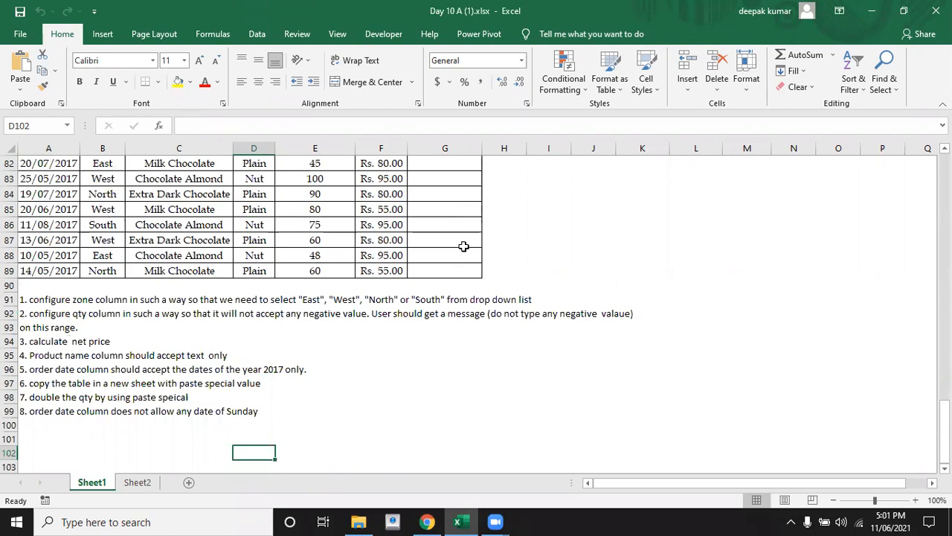
Read the numbered task list in rows 91 to 99 below the table, starting with the zone column task
{"action": "key", "text": "Up"}
{"action": "key", "text": "Up"}
{"action": "key", "text": "Up"}
{"action": "key", "text": "Up"}
{"action": "key", "text": "Up"}
{"action": "key", "text": "Up"}
{"action": "key", "text": "Up"}
{"action": "key", "text": "Up"}
{"action": "key", "text": "Up"}
{"action": "key", "text": "Up"}
{"action": "key", "text": "Up"}
{"action": "key", "text": "Up"}
{"action": "key", "text": "Up"}
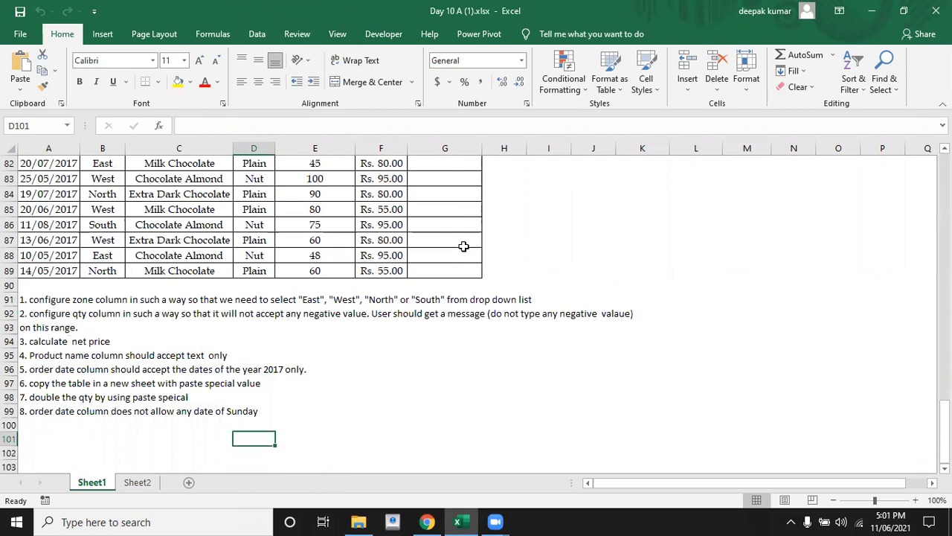
{"action": "key", "text": "Down"}
{"action": "key", "text": "Down"}
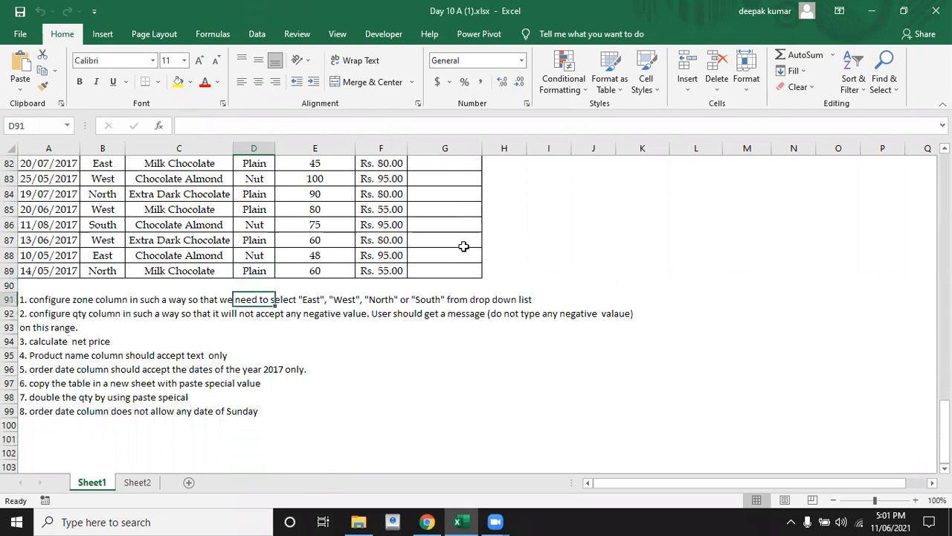
{"action": "key", "text": "Left"}
{"action": "key", "text": "Left"}
{"action": "key", "text": "Left"}
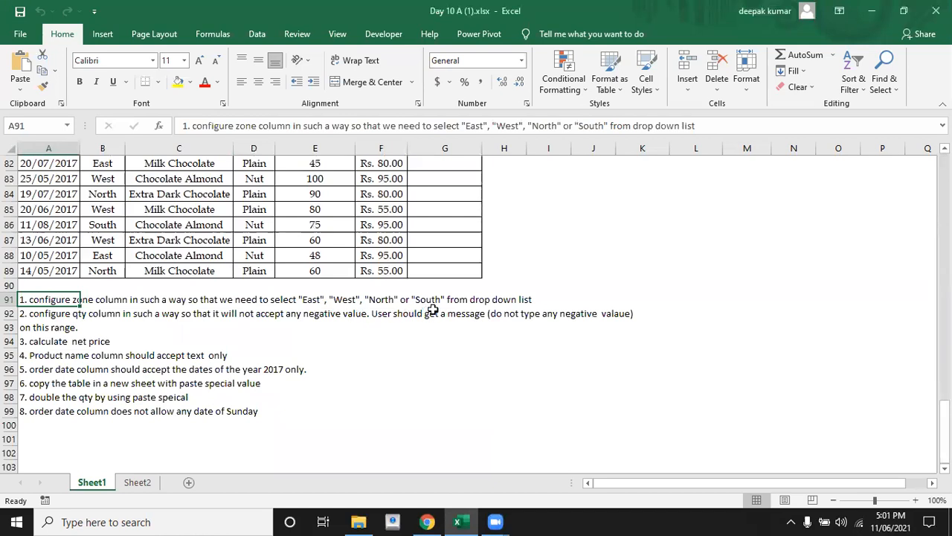
Start a data validation rule on the Zone entries B2:B89 that allows values from a List
{"action": "key", "text": "Up"}
{"action": "key", "text": "Up"}
{"action": "key", "text": "Up"}
{"action": "key", "text": "Up"}
{"action": "key", "text": "Up"}
{"action": "key", "text": "Up"}
{"action": "key", "text": "Up"}
{"action": "key", "text": "Up"}
{"action": "key", "text": "Up"}
{"action": "key", "text": "Up"}
{"action": "key", "text": "Up"}
{"action": "key", "text": "Up"}
{"action": "key", "text": "Up"}
{"action": "key", "text": "Up"}
{"action": "key", "text": "Up"}
{"action": "key", "text": "Up"}
{"action": "key", "text": "Up"}
{"action": "key", "text": "Up"}
{"action": "key", "text": "Up"}
{"action": "key", "text": "Up"}
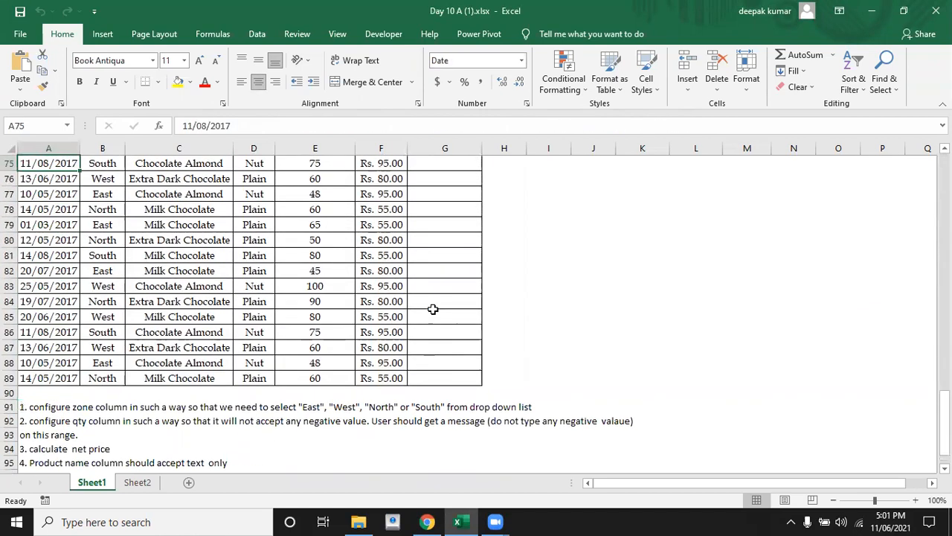
{"action": "key", "text": "Up"}
{"action": "key", "text": "Up"}
{"action": "key", "text": "Up"}
{"action": "key", "text": "Up"}
{"action": "key", "text": "Up"}
{"action": "key", "text": "Up"}
{"action": "key", "text": "Up"}
{"action": "key", "text": "Up"}
{"action": "key", "text": "Up"}
{"action": "key", "text": "Up"}
{"action": "key", "text": "Up"}
{"action": "key", "text": "Up"}
{"action": "key", "text": "Up"}
{"action": "key", "text": "Up"}
{"action": "key", "text": "Up"}
{"action": "key", "text": "Up"}
{"action": "key", "text": "Up"}
{"action": "key", "text": "Up"}
{"action": "key", "text": "Up"}
{"action": "key", "text": "Up"}
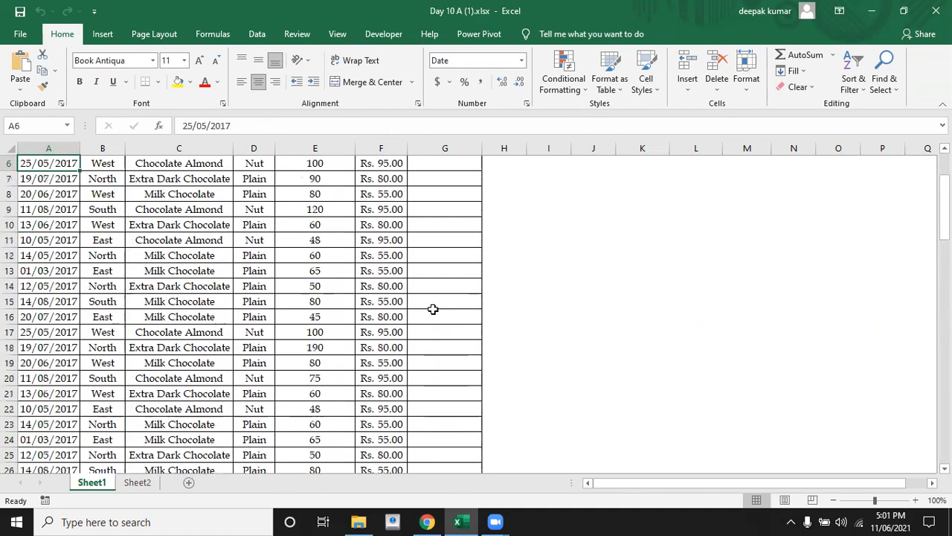
{"action": "key", "text": "Right"}
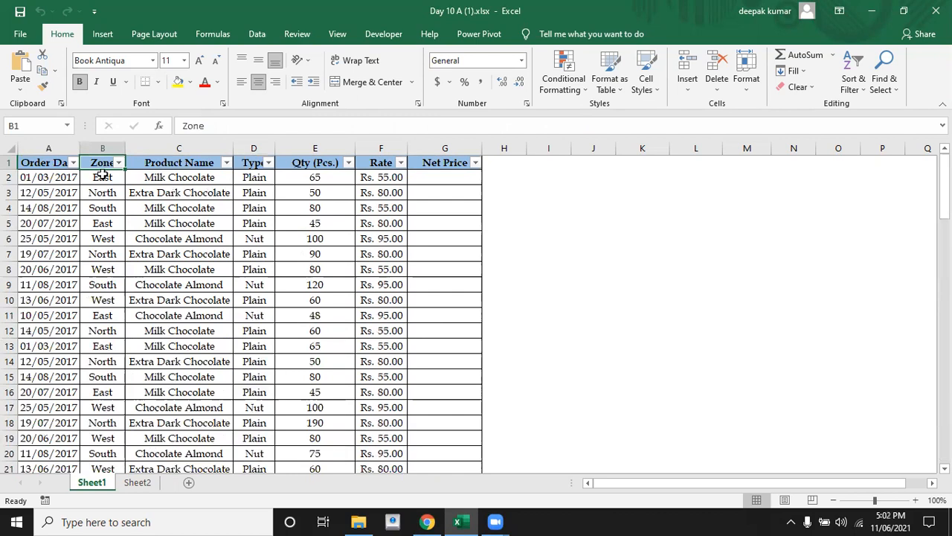
{"action": "left_click", "coordinate": [102, 180]}
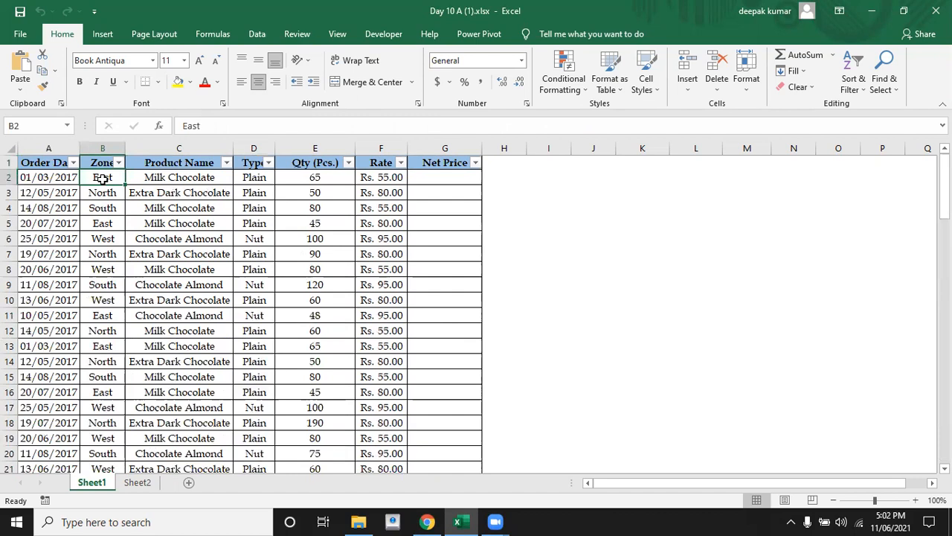
{"action": "key", "text": "ctrl+shift+Down"}
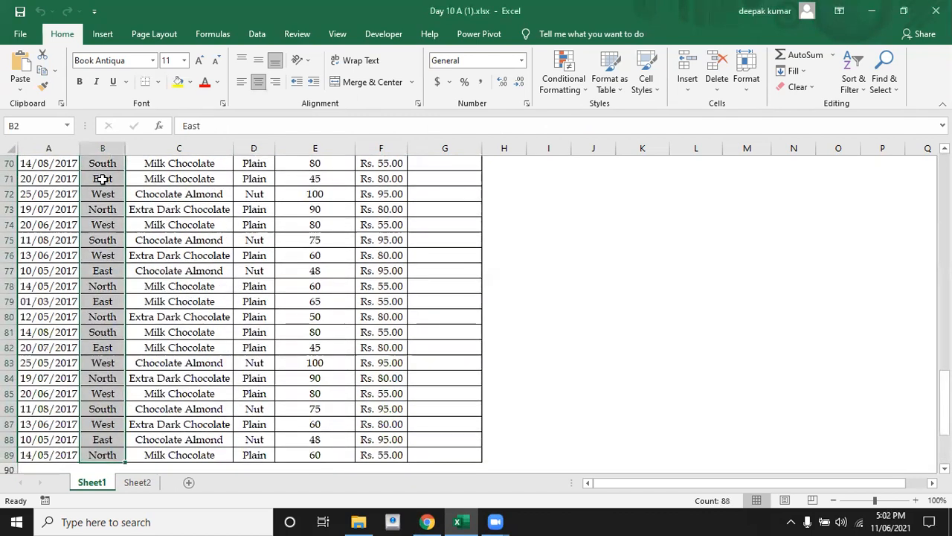
{"action": "left_click", "coordinate": [255, 37]}
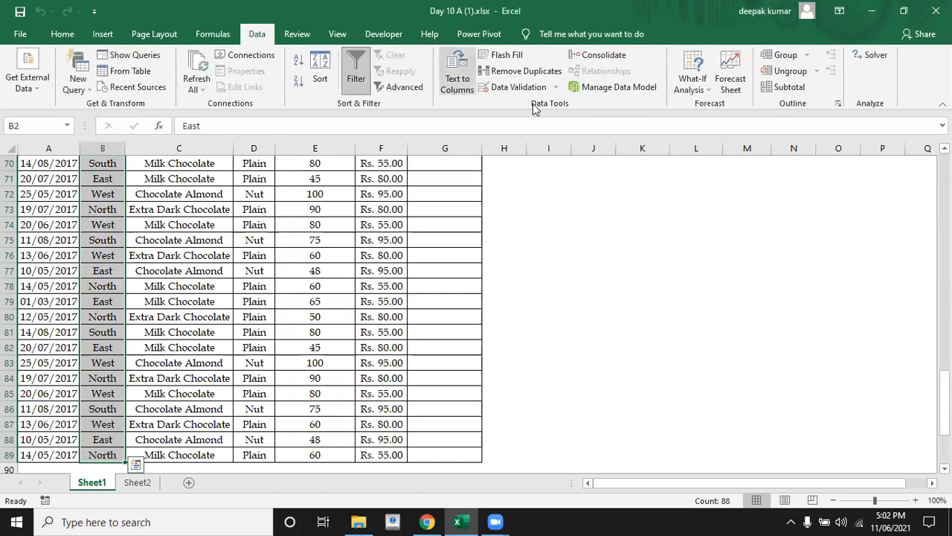
{"action": "left_click", "coordinate": [513, 88]}
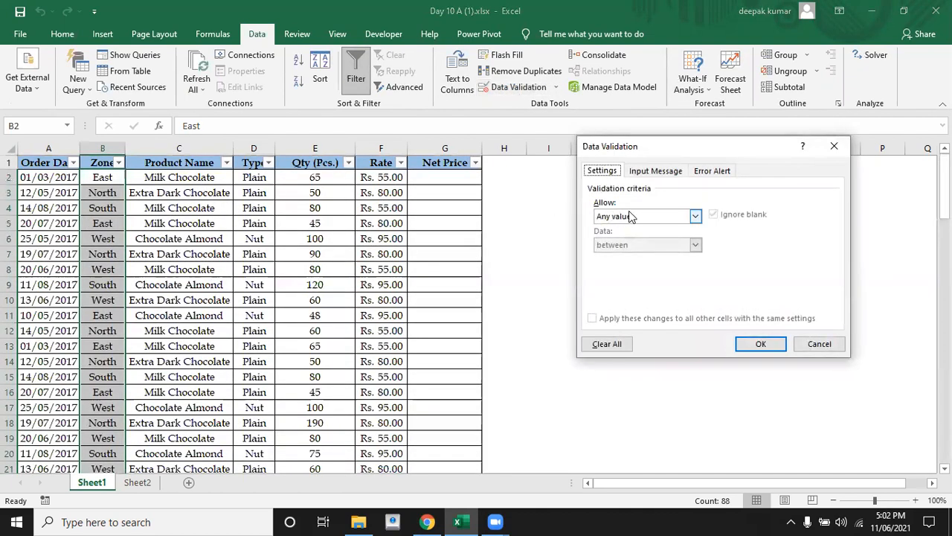
{"action": "left_click", "coordinate": [633, 216]}
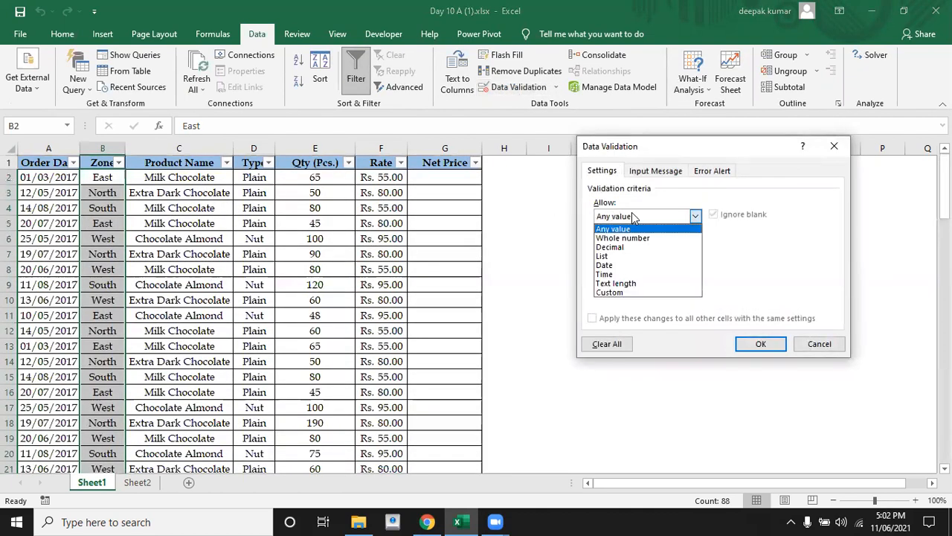
{"action": "left_click", "coordinate": [616, 257]}
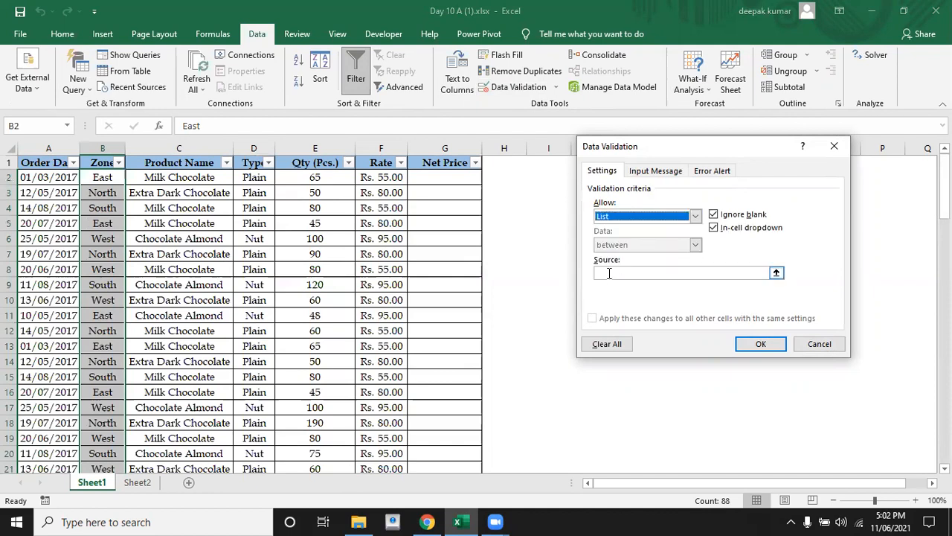
Set the list source to East,North,South,West and apply the validation rule to the Zone entries
{"action": "left_click", "coordinate": [609, 272]}
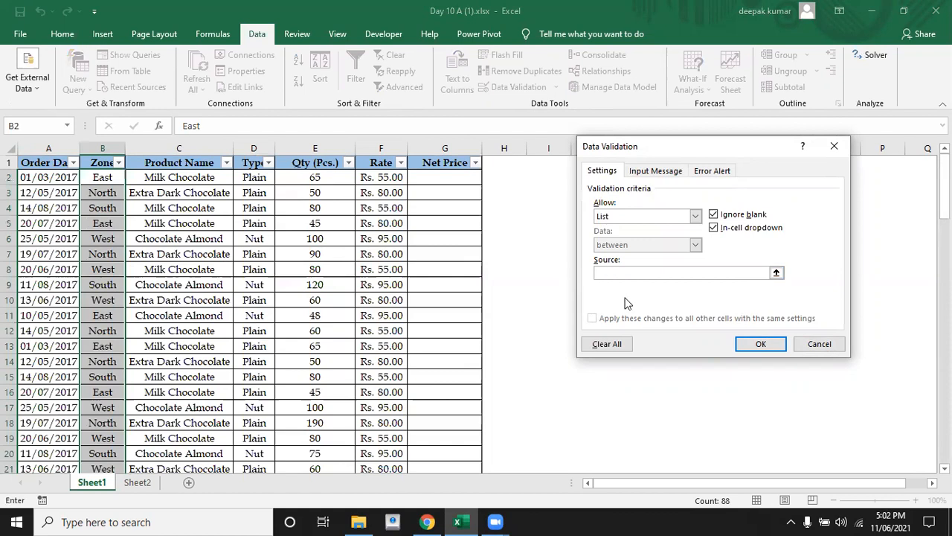
{"action": "type", "text": "East,North,South,West"}
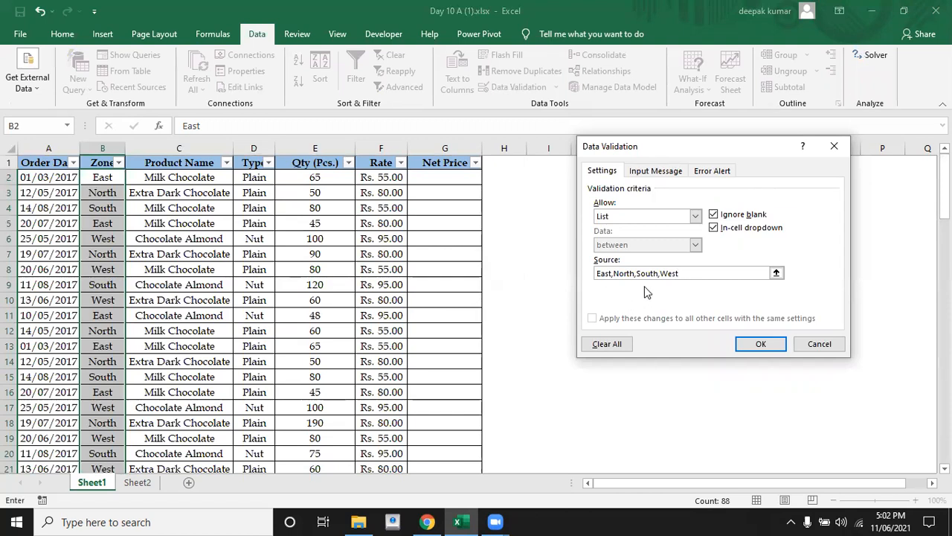
{"action": "left_click", "coordinate": [756, 345]}
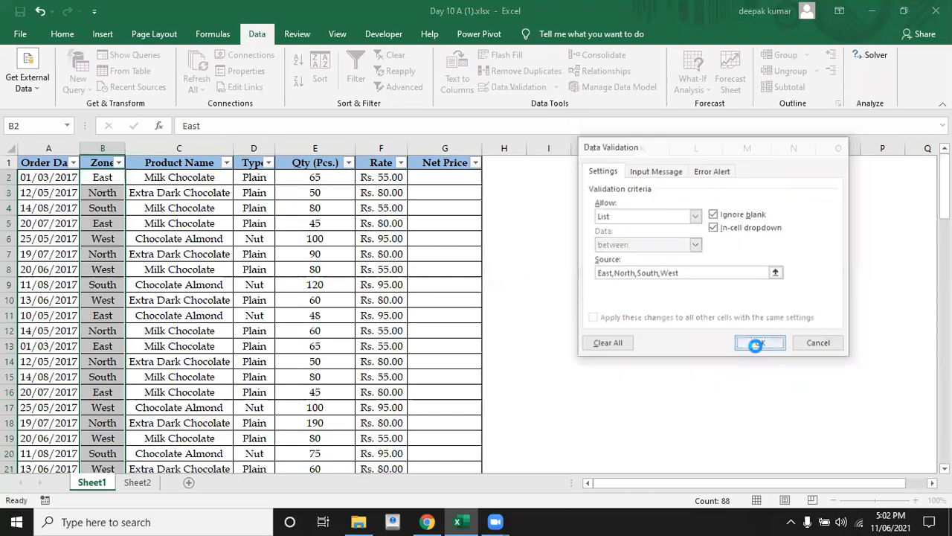
Choose South from the in-cell list as the zone of the first order in B2
{"action": "left_click", "coordinate": [104, 179]}
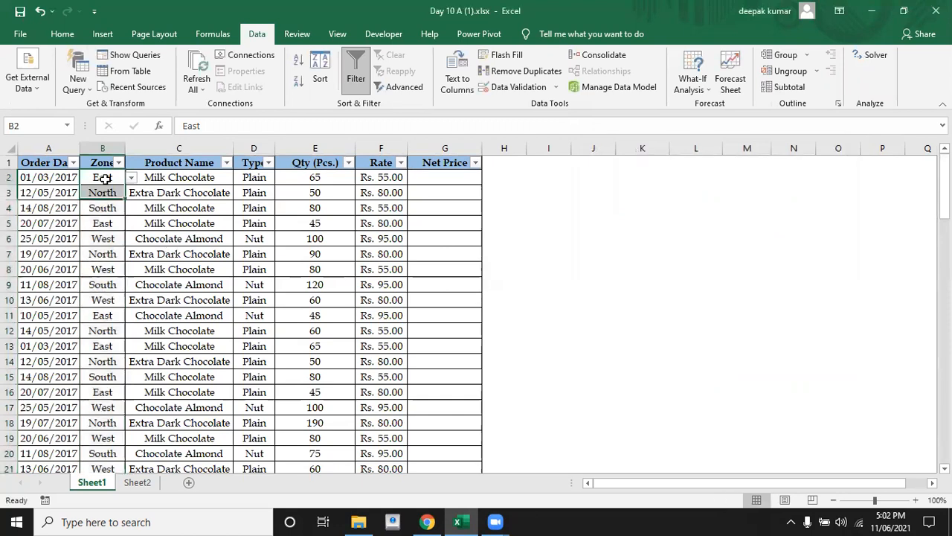
{"action": "left_click", "coordinate": [105, 194]}
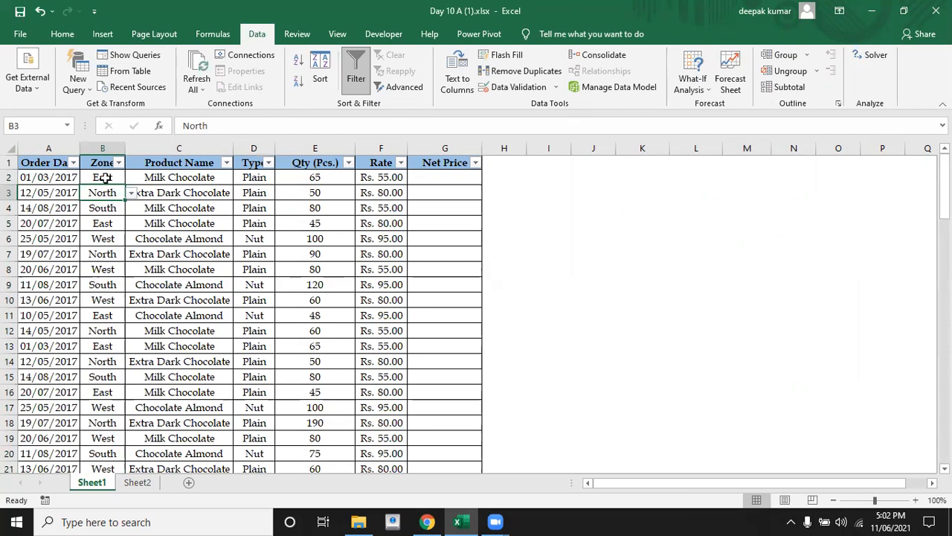
{"action": "left_click", "coordinate": [105, 179]}
{"action": "left_click", "coordinate": [132, 178]}
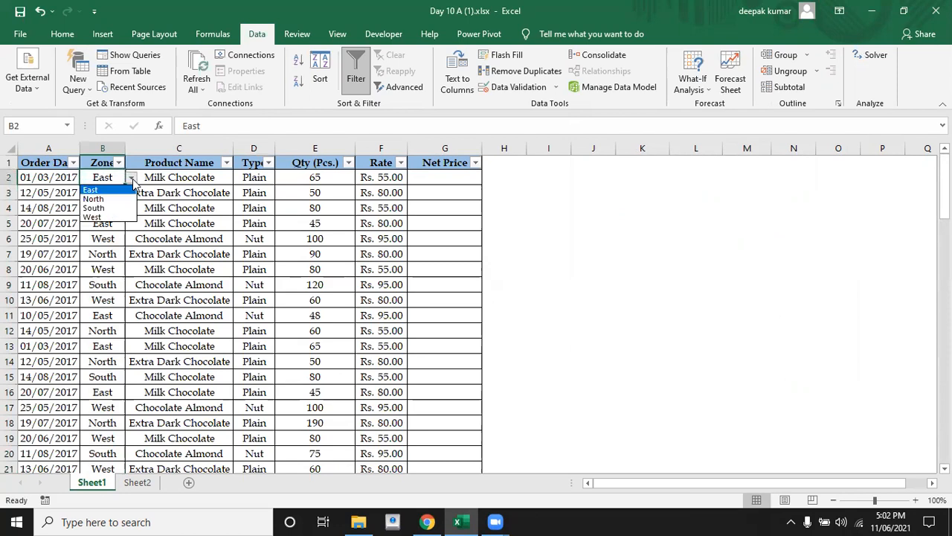
{"action": "left_click", "coordinate": [93, 209]}
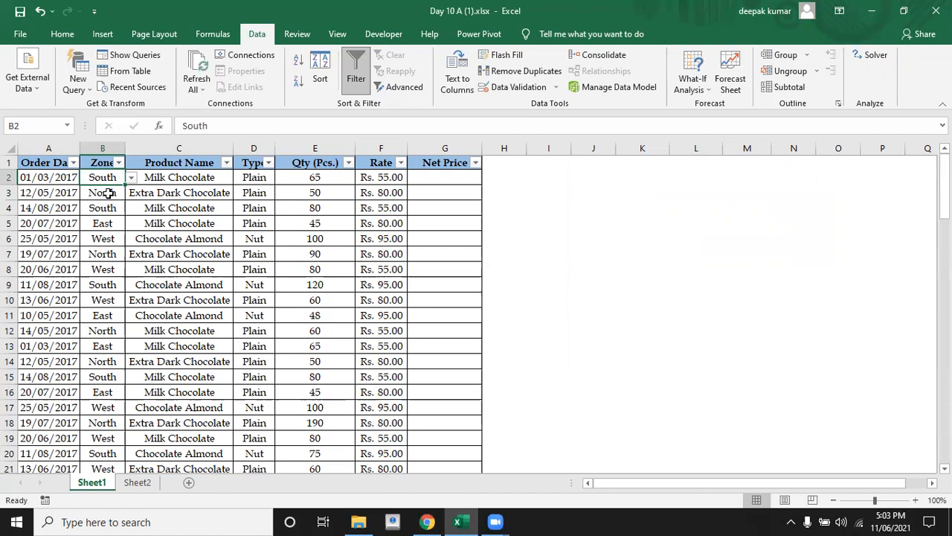
Read the second task about the qty column in rows 92 and 93 below the table
{"action": "key", "text": "Down"}
{"action": "key", "text": "Down"}
{"action": "key", "text": "Down"}
{"action": "key", "text": "Down"}
{"action": "key", "text": "Down"}
{"action": "key", "text": "Down"}
{"action": "key", "text": "Down"}
{"action": "key", "text": "Down"}
{"action": "key", "text": "Down"}
{"action": "key", "text": "Down"}
{"action": "key", "text": "Down"}
{"action": "key", "text": "Down"}
{"action": "key", "text": "Down"}
{"action": "key", "text": "Down"}
{"action": "key", "text": "Down"}
{"action": "key", "text": "Down"}
{"action": "key", "text": "Down"}
{"action": "key", "text": "Down"}
{"action": "key", "text": "Down"}
{"action": "key", "text": "Down"}
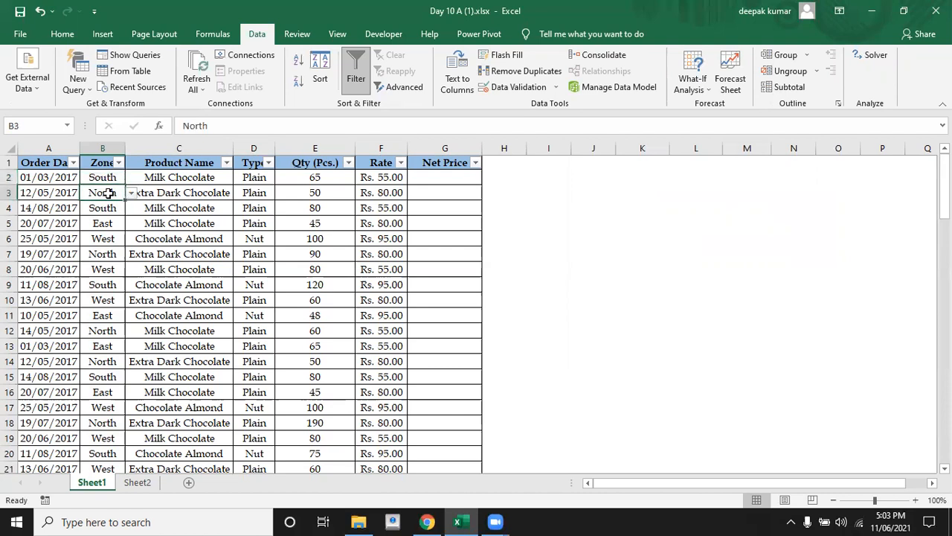
{"action": "key", "text": "Down"}
{"action": "key", "text": "Down"}
{"action": "key", "text": "Down"}
{"action": "key", "text": "Down"}
{"action": "key", "text": "Down"}
{"action": "key", "text": "Down"}
{"action": "key", "text": "Down"}
{"action": "key", "text": "Down"}
{"action": "key", "text": "Down"}
{"action": "key", "text": "Down"}
{"action": "key", "text": "Down"}
{"action": "key", "text": "Down"}
{"action": "key", "text": "Down"}
{"action": "key", "text": "Down"}
{"action": "key", "text": "Down"}
{"action": "key", "text": "Down"}
{"action": "key", "text": "Down"}
{"action": "key", "text": "Down"}
{"action": "key", "text": "Down"}
{"action": "key", "text": "Down"}
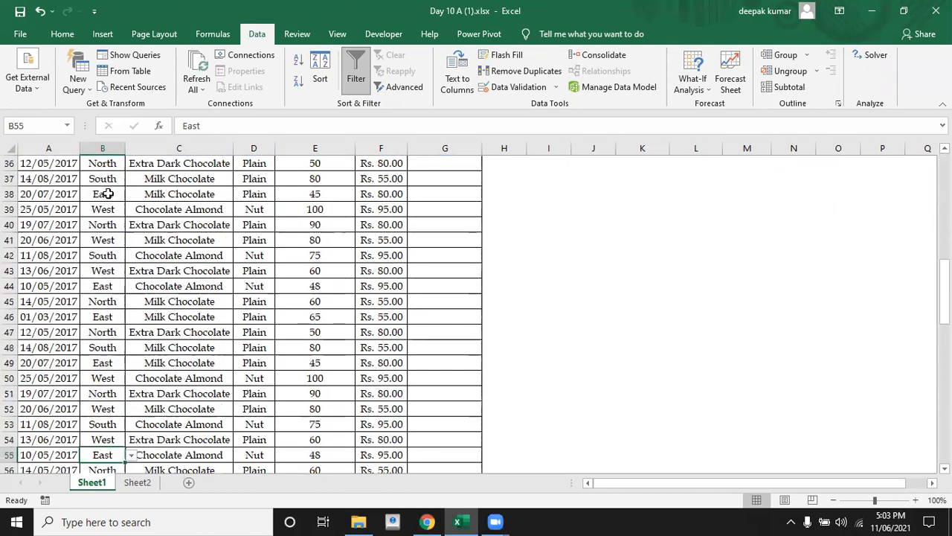
{"action": "key", "text": "Down"}
{"action": "key", "text": "Down"}
{"action": "key", "text": "Down"}
{"action": "key", "text": "Down"}
{"action": "key", "text": "Down"}
{"action": "key", "text": "Up"}
{"action": "key", "text": "Up"}
{"action": "key", "text": "Up"}
{"action": "key", "text": "Up"}
{"action": "key", "text": "Up"}
{"action": "key", "text": "Up"}
{"action": "key", "text": "Up"}
{"action": "key", "text": "Up"}
{"action": "key", "text": "Up"}
{"action": "key", "text": "Up"}
{"action": "key", "text": "Up"}
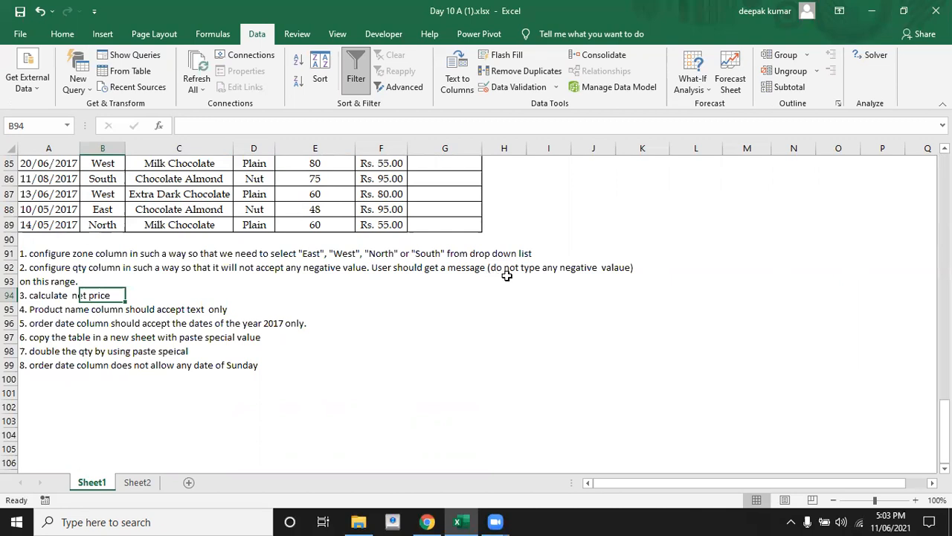
{"action": "key", "text": "Up"}
{"action": "key", "text": "Up"}
{"action": "key", "text": "Up"}
{"action": "key", "text": "Up"}
{"action": "key", "text": "Up"}
{"action": "key", "text": "Up"}
{"action": "key", "text": "Up"}
{"action": "key", "text": "Up"}
{"action": "key", "text": "Up"}
{"action": "key", "text": "Up"}
{"action": "key", "text": "Up"}
{"action": "key", "text": "Up"}
{"action": "key", "text": "Up"}
{"action": "key", "text": "Up"}
{"action": "key", "text": "Up"}
{"action": "key", "text": "Up"}
{"action": "key", "text": "Up"}
{"action": "key", "text": "Up"}
{"action": "key", "text": "Up"}
{"action": "key", "text": "Up"}
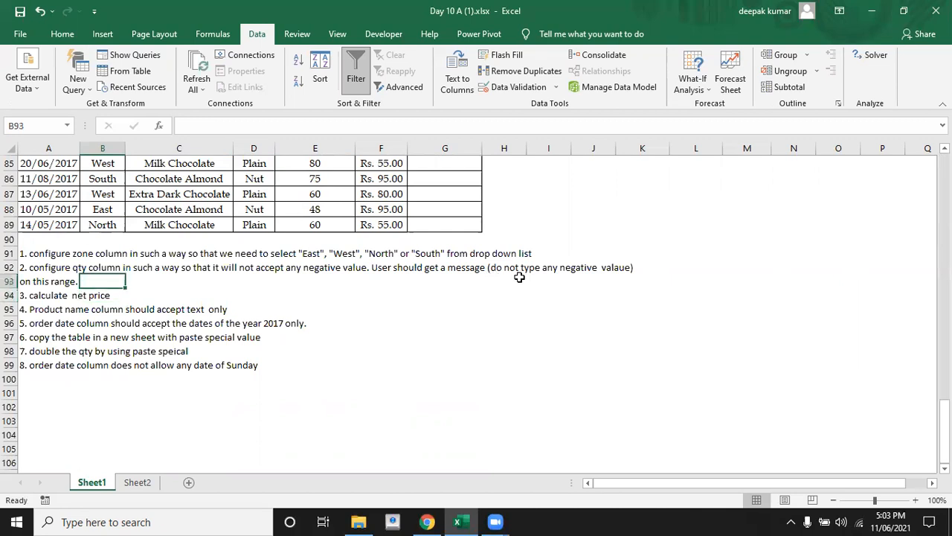
Start a data validation rule on the Qty (Pcs.) entries E2:E89 that allows Whole number values
{"action": "key", "text": "Up"}
{"action": "key", "text": "Up"}
{"action": "key", "text": "Up"}
{"action": "key", "text": "Up"}
{"action": "key", "text": "Up"}
{"action": "key", "text": "Up"}
{"action": "key", "text": "Up"}
{"action": "key", "text": "Up"}
{"action": "key", "text": "Up"}
{"action": "key", "text": "Up"}
{"action": "key", "text": "Up"}
{"action": "key", "text": "Up"}
{"action": "key", "text": "Up"}
{"action": "key", "text": "Up"}
{"action": "key", "text": "Up"}
{"action": "key", "text": "Up"}
{"action": "key", "text": "Up"}
{"action": "key", "text": "Up"}
{"action": "key", "text": "Up"}
{"action": "key", "text": "Up"}
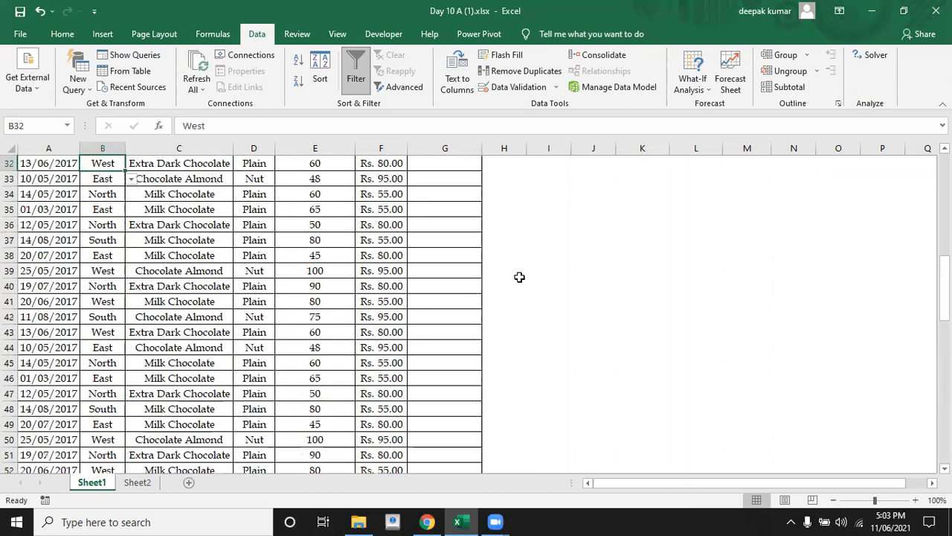
{"action": "key", "text": "Right"}
{"action": "key", "text": "Right"}
{"action": "key", "text": "Right"}
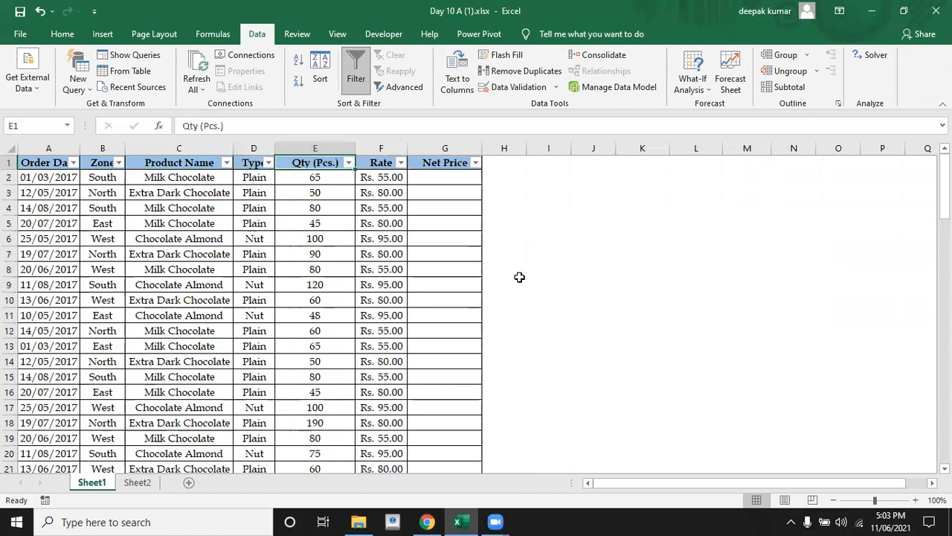
{"action": "key", "text": "Down"}
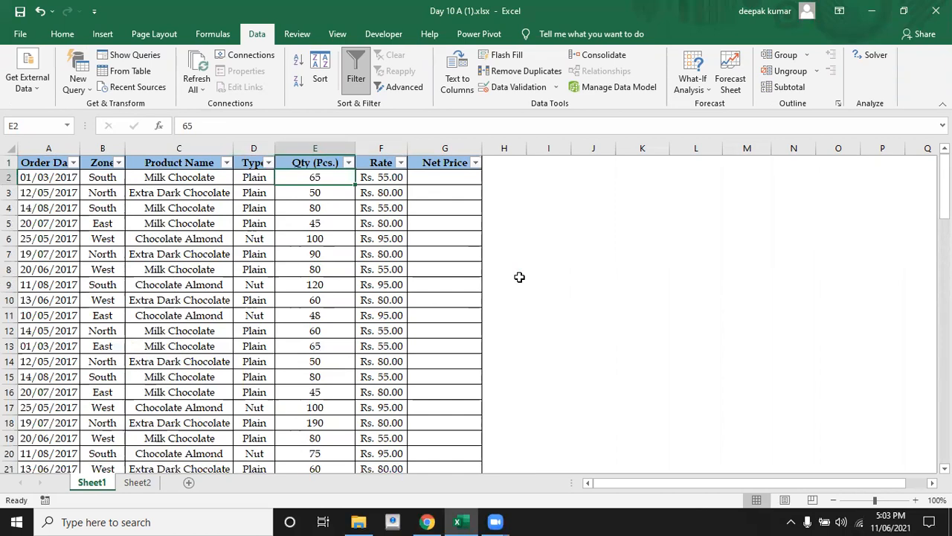
{"action": "key", "text": "ctrl+shift+Down"}
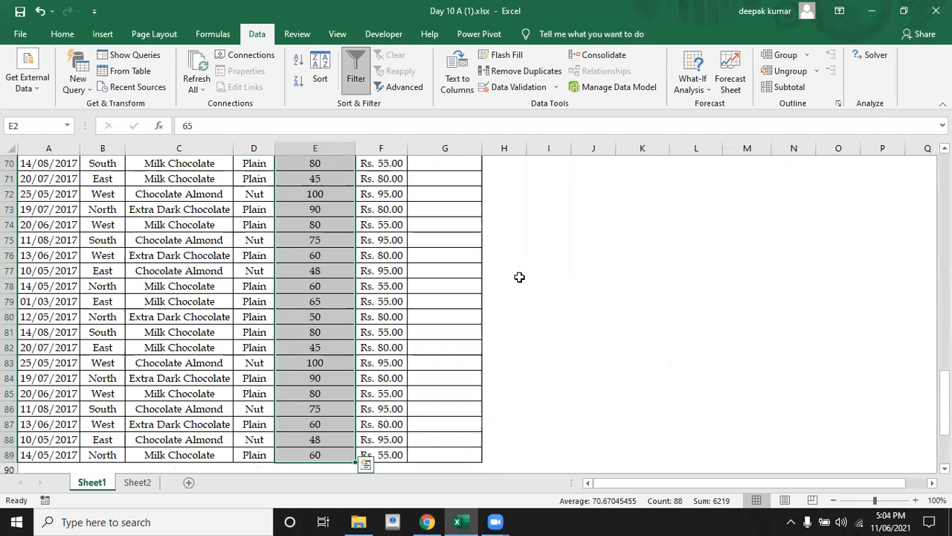
{"action": "left_click", "coordinate": [249, 40]}
{"action": "left_click", "coordinate": [509, 88]}
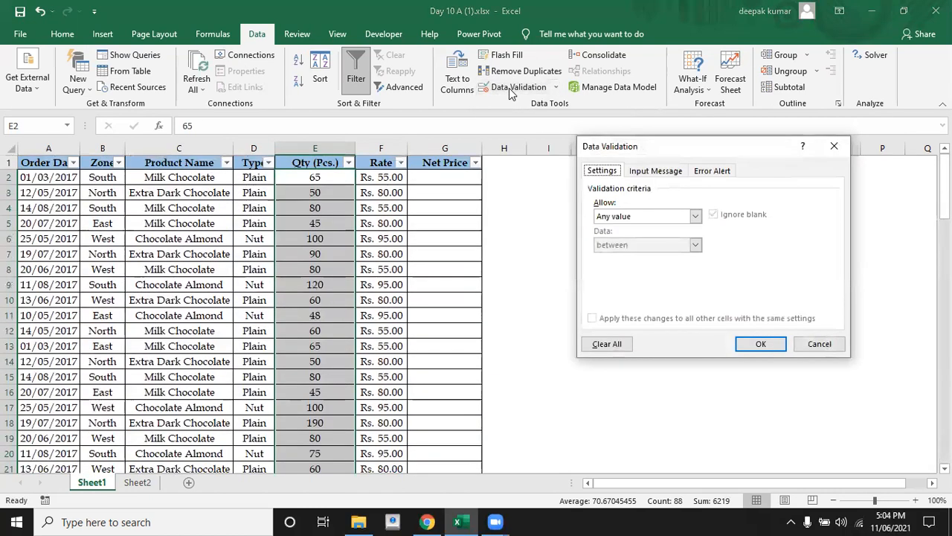
{"action": "left_click", "coordinate": [649, 218]}
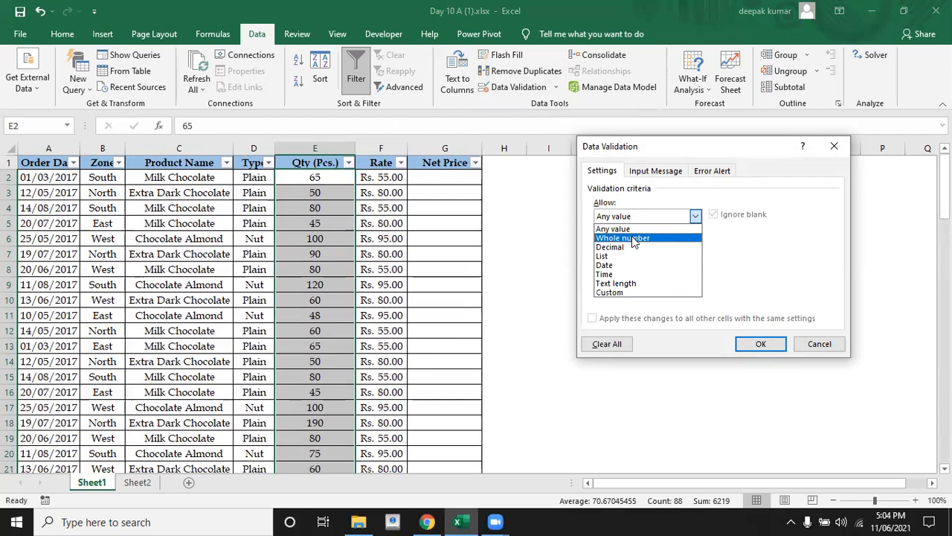
{"action": "left_click", "coordinate": [633, 238]}
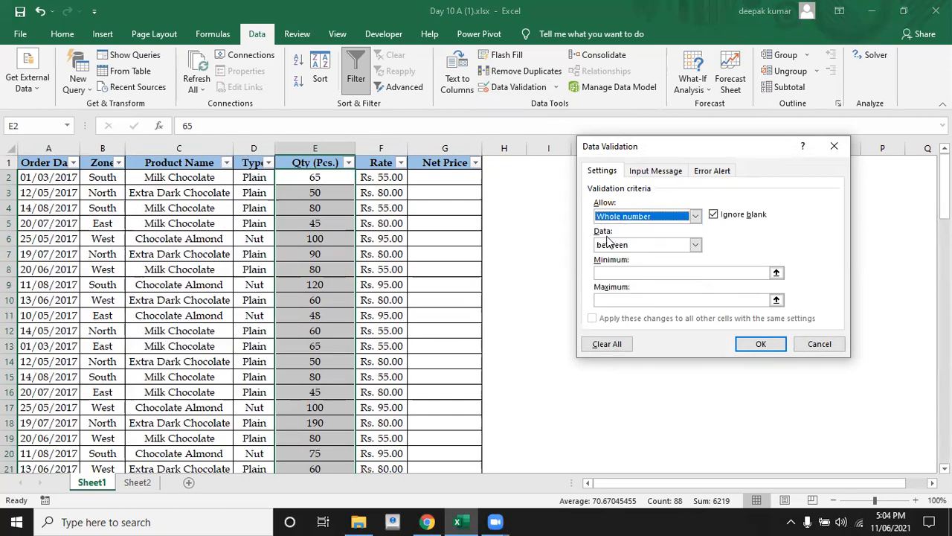
Set the quantity rule's condition to greater than or equal to with a minimum of 0
{"action": "left_click", "coordinate": [697, 245]}
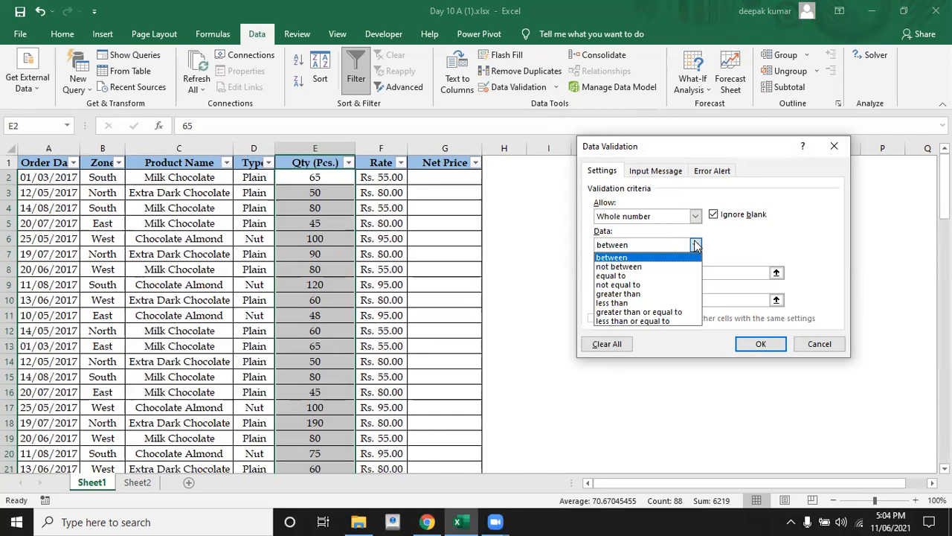
{"action": "left_click", "coordinate": [631, 312]}
{"action": "left_click", "coordinate": [617, 272]}
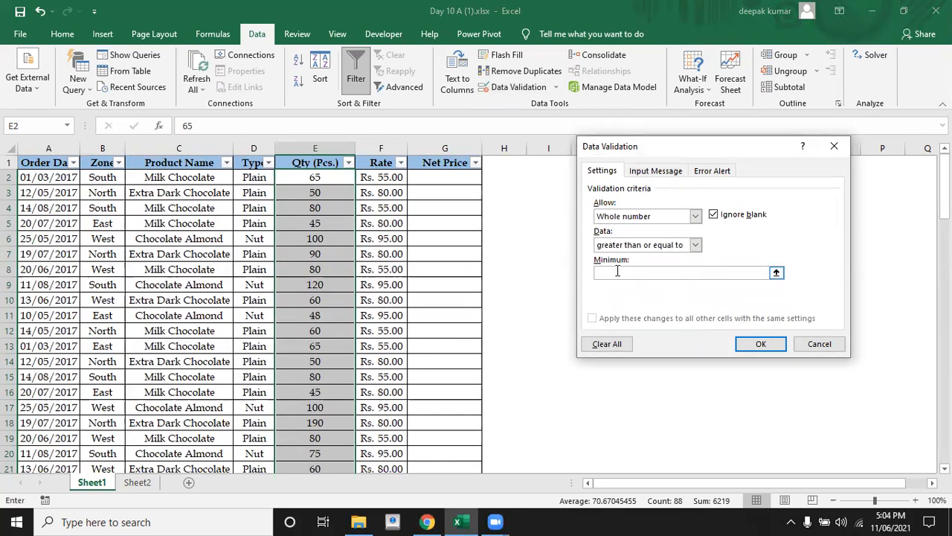
{"action": "type", "text": "0"}
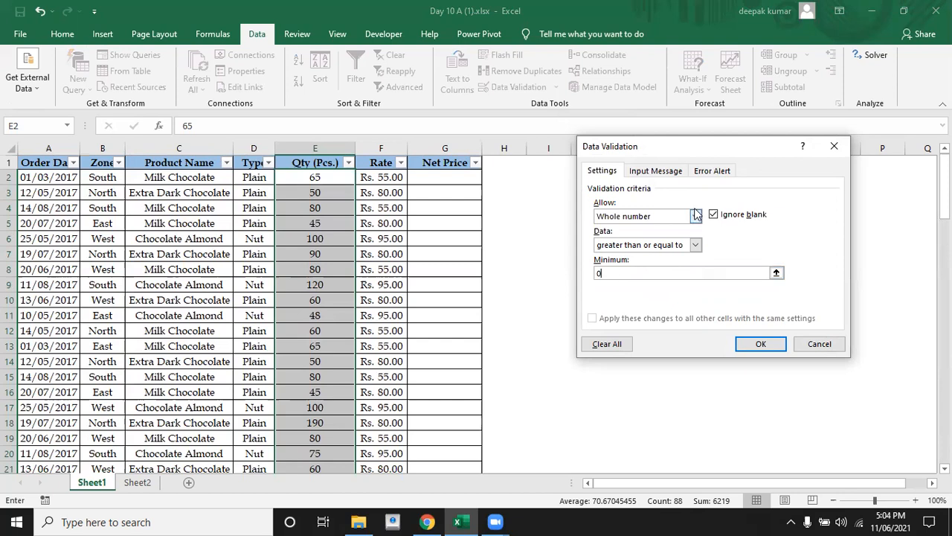
Give the quantity rule an input message titled "do not type negetive value"
{"action": "left_click", "coordinate": [668, 175]}
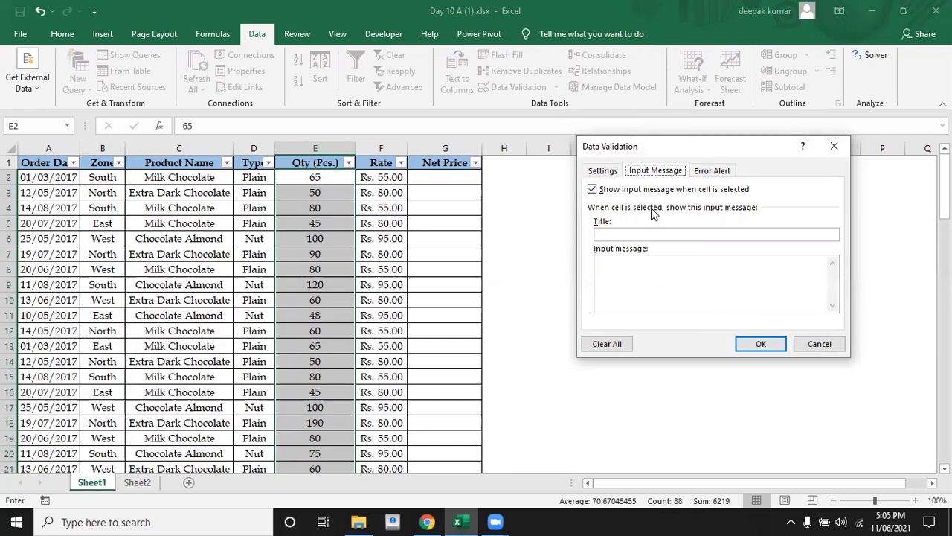
{"action": "left_click", "coordinate": [623, 268]}
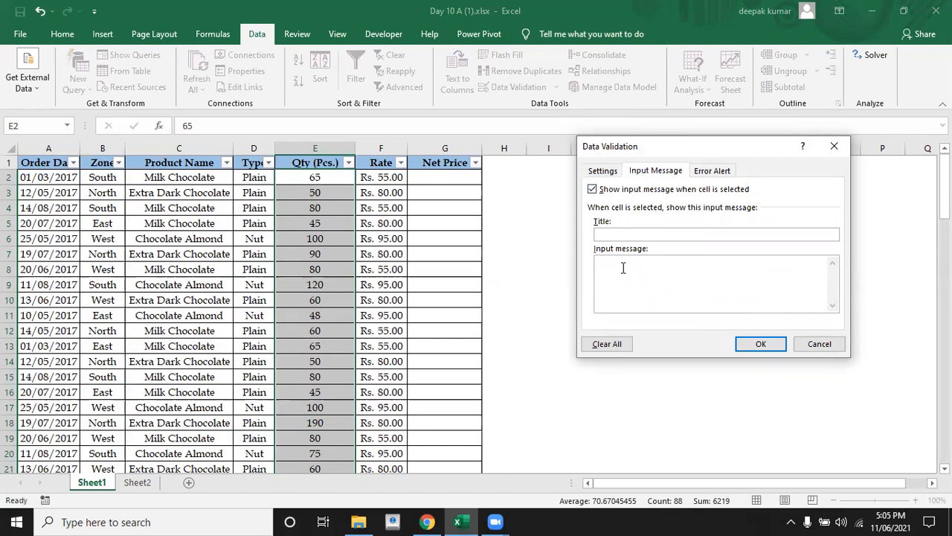
{"action": "left_click", "coordinate": [616, 236]}
{"action": "type", "text": "do not type negetive valu"}
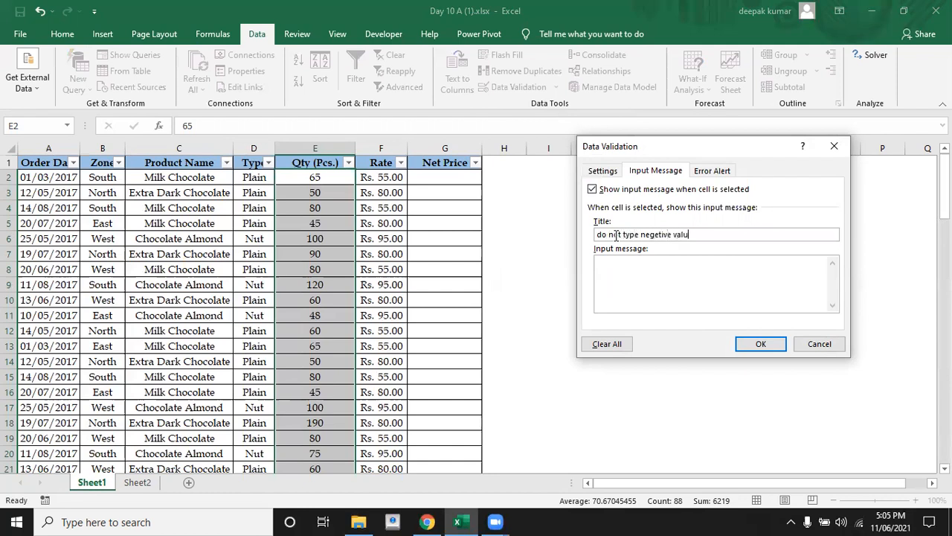
{"action": "type", "text": "e"}
Set the input message text to "type only positive value" and apply the validation rule to the quantity entries
{"action": "type", "text": "type on"}
{"action": "type", "text": "ly"}
{"action": "type", "text": " positi"}
{"action": "type", "text": "ve value"}
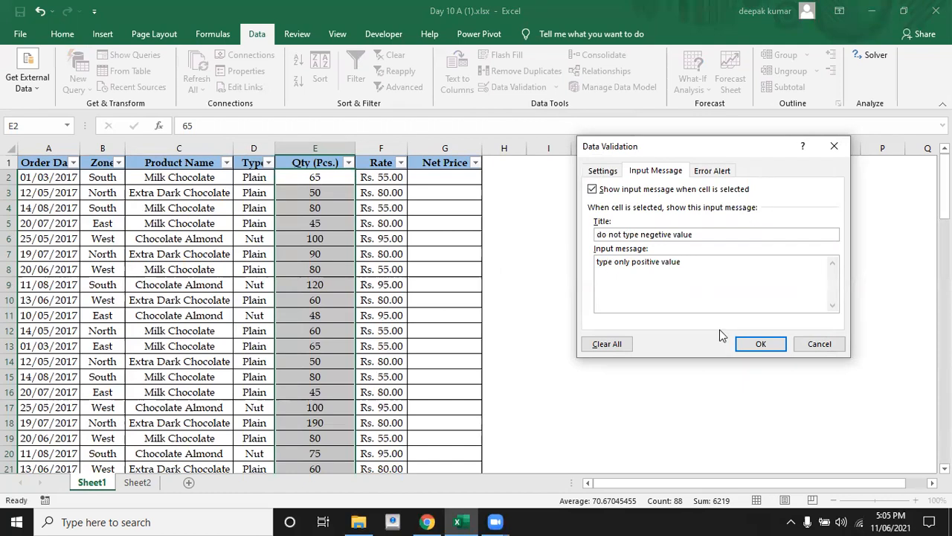
{"action": "left_click", "coordinate": [756, 344]}
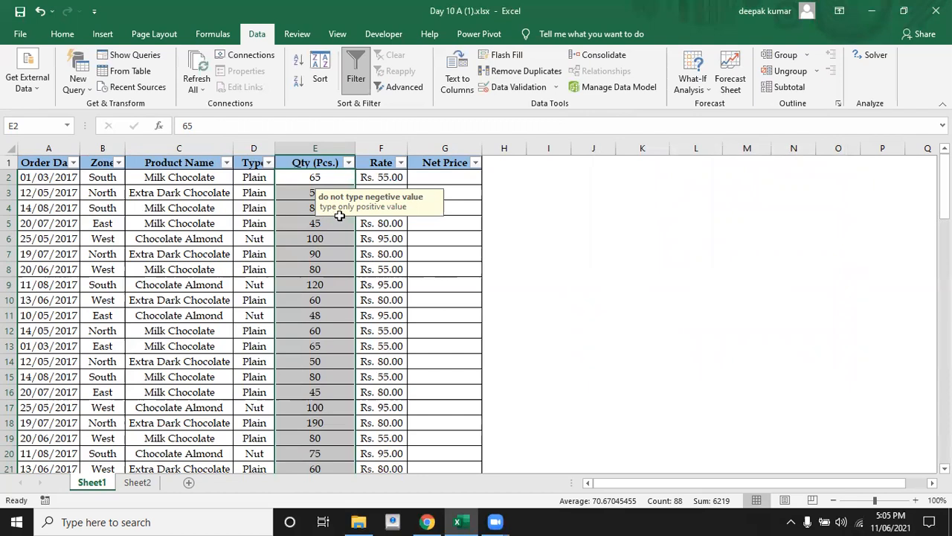
Check the input message on quantity cells E2 and E5, and compare with product cell C5
{"action": "left_click", "coordinate": [304, 180]}
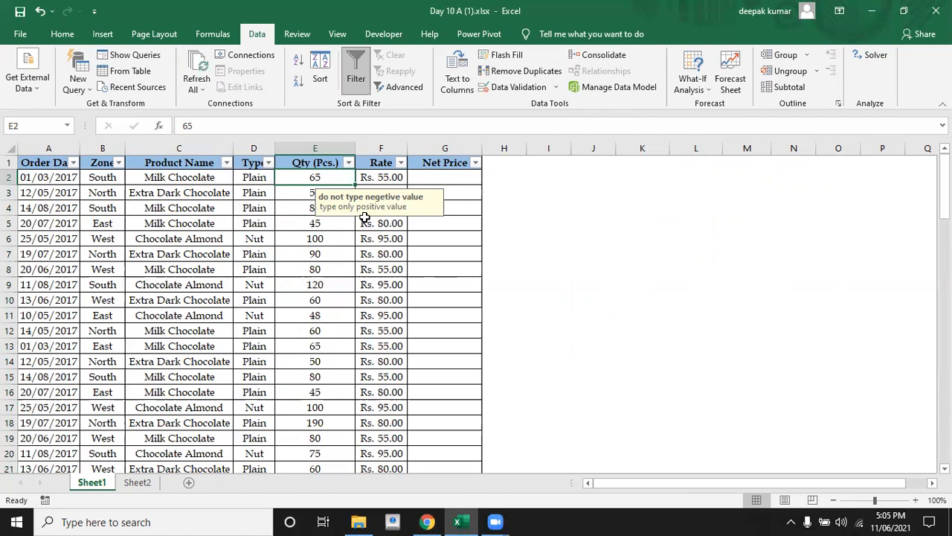
{"action": "left_click", "coordinate": [331, 221]}
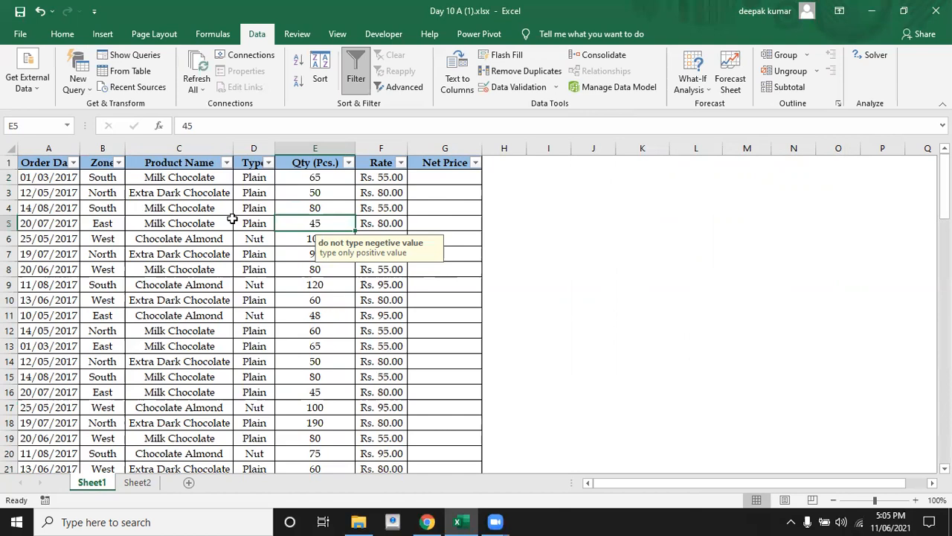
{"action": "left_click", "coordinate": [216, 218]}
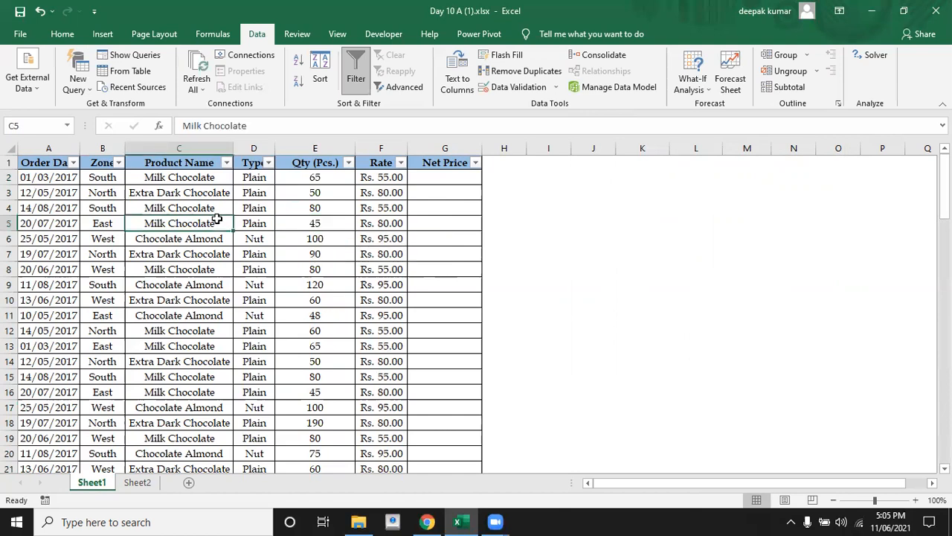
Try to enter -5 as the quantity in E2 to test the validation rule, and cancel the entry
{"action": "left_click", "coordinate": [310, 178]}
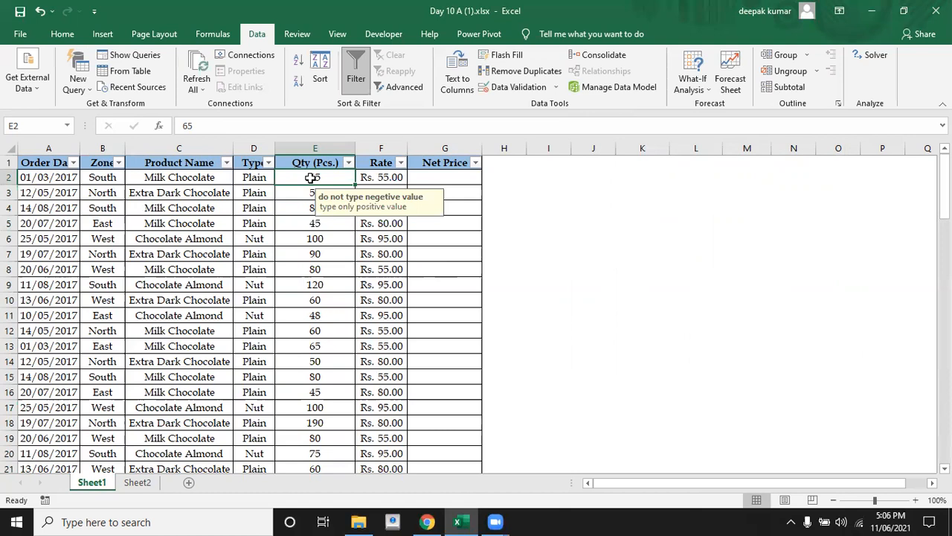
{"action": "type", "text": "-5"}
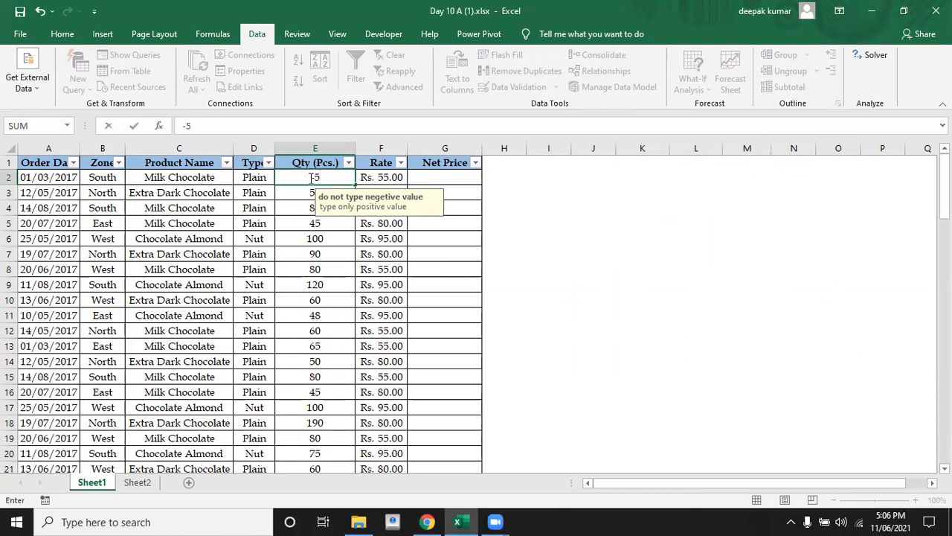
{"action": "key", "text": "Return"}
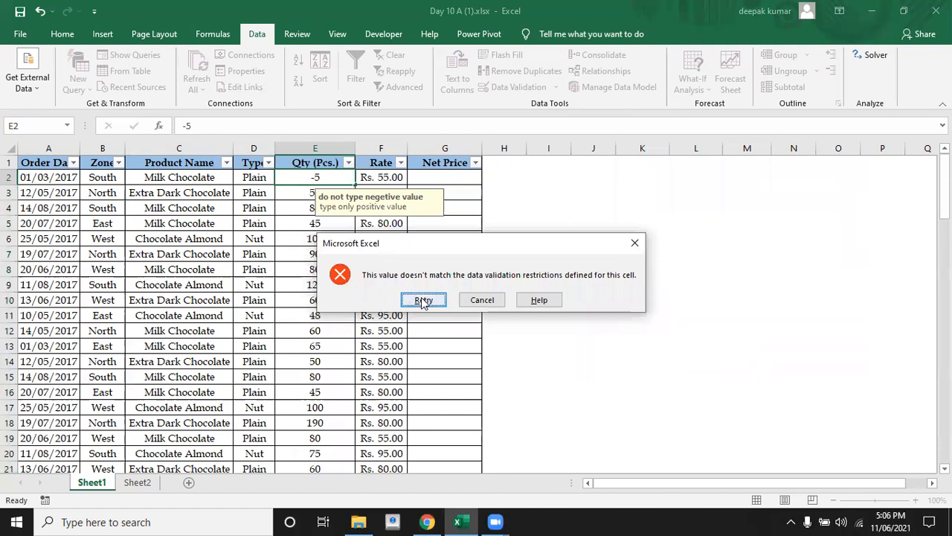
{"action": "left_click", "coordinate": [470, 305]}
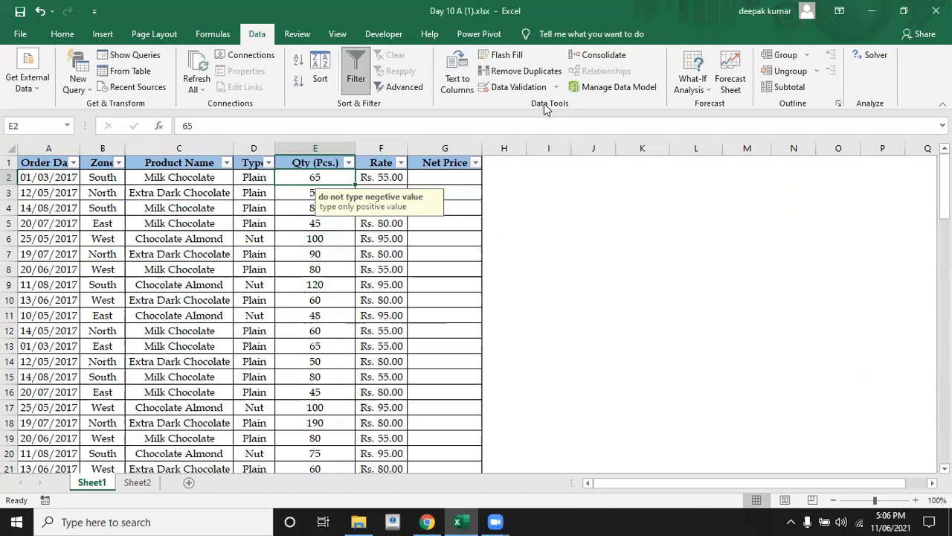
Read the third task about the net price in row 94 below the table
{"action": "left_click", "coordinate": [329, 272]}
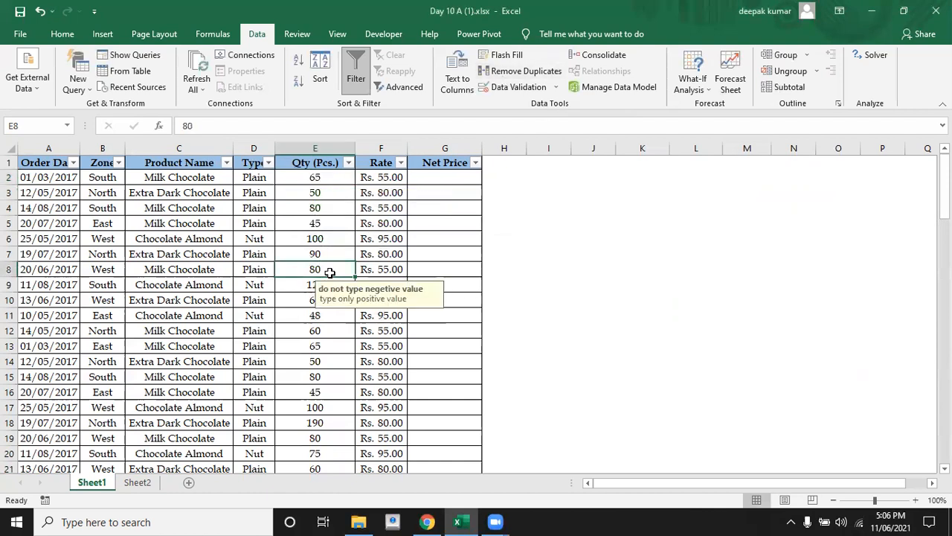
{"action": "key", "text": "Down"}
{"action": "key", "text": "Down"}
{"action": "key", "text": "Down"}
{"action": "key", "text": "Down"}
{"action": "key", "text": "Down"}
{"action": "key", "text": "Down"}
{"action": "key", "text": "Down"}
{"action": "key", "text": "Down"}
{"action": "key", "text": "Down"}
{"action": "key", "text": "Down"}
{"action": "key", "text": "Down"}
{"action": "key", "text": "Down"}
{"action": "key", "text": "Down"}
{"action": "key", "text": "Down"}
{"action": "key", "text": "Down"}
{"action": "key", "text": "Down"}
{"action": "key", "text": "Down"}
{"action": "key", "text": "Down"}
{"action": "key", "text": "Down"}
{"action": "key", "text": "Down"}
{"action": "key", "text": "Down"}
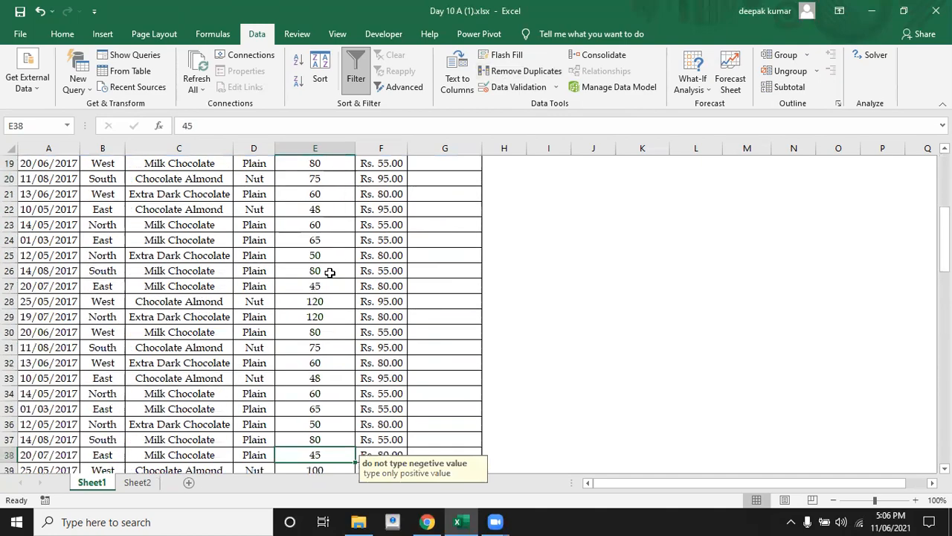
{"action": "key", "text": "Down"}
{"action": "key", "text": "Down"}
{"action": "key", "text": "Down"}
{"action": "key", "text": "Down"}
{"action": "key", "text": "Down"}
{"action": "key", "text": "Down"}
{"action": "key", "text": "Down"}
{"action": "key", "text": "Down"}
{"action": "key", "text": "Down"}
{"action": "key", "text": "Down"}
{"action": "key", "text": "Down"}
{"action": "key", "text": "Down"}
{"action": "key", "text": "Down"}
{"action": "key", "text": "Down"}
{"action": "key", "text": "Down"}
{"action": "key", "text": "Down"}
{"action": "key", "text": "Down"}
{"action": "key", "text": "Down"}
{"action": "key", "text": "Down"}
{"action": "key", "text": "Down"}
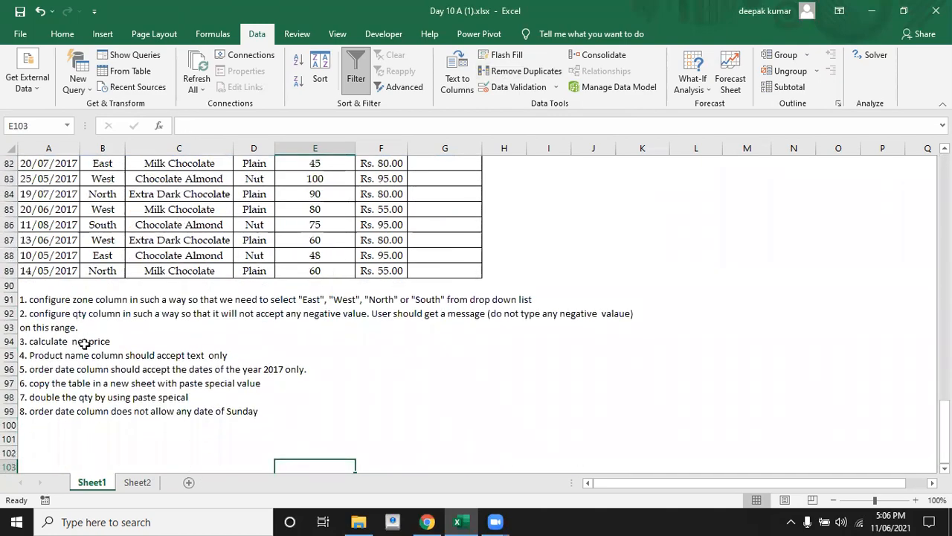
{"action": "key", "text": "Up"}
{"action": "key", "text": "Up"}
{"action": "key", "text": "Up"}
{"action": "key", "text": "Up"}
{"action": "key", "text": "Up"}
{"action": "key", "text": "Up"}
{"action": "key", "text": "Up"}
{"action": "key", "text": "Up"}
{"action": "key", "text": "Up"}
{"action": "key", "text": "Up"}
{"action": "key", "text": "Up"}
{"action": "key", "text": "Up"}
{"action": "key", "text": "Up"}
{"action": "key", "text": "Up"}
{"action": "key", "text": "Up"}
{"action": "key", "text": "Up"}
{"action": "key", "text": "Up"}
{"action": "key", "text": "Up"}
{"action": "key", "text": "Up"}
{"action": "key", "text": "Up"}
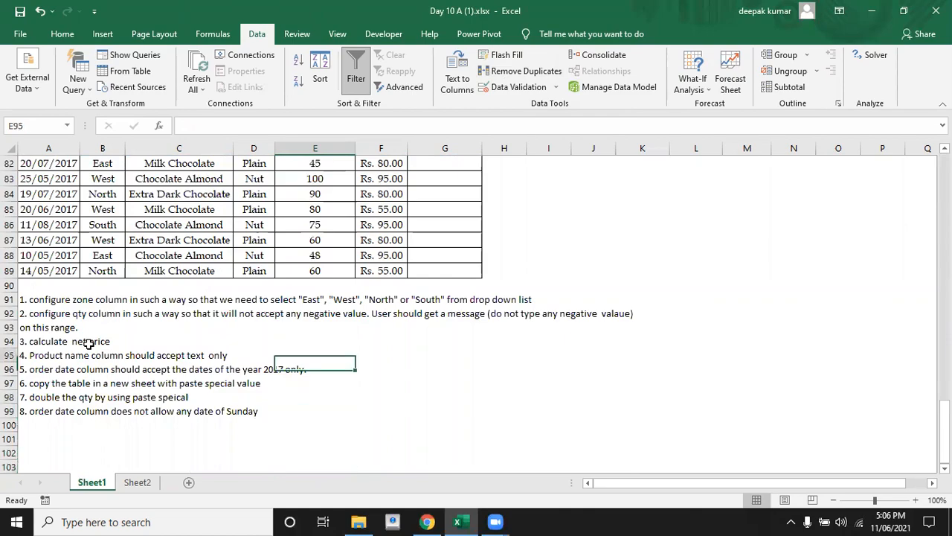
Calculate the first order's net price in G2 as quantity times rate with the formula =E2*F2
{"action": "key", "text": "Up"}
{"action": "key", "text": "Up"}
{"action": "key", "text": "Up"}
{"action": "key", "text": "Up"}
{"action": "key", "text": "Up"}
{"action": "key", "text": "Up"}
{"action": "key", "text": "Up"}
{"action": "key", "text": "Up"}
{"action": "key", "text": "Up"}
{"action": "key", "text": "Up"}
{"action": "key", "text": "Up"}
{"action": "key", "text": "Up"}
{"action": "key", "text": "Up"}
{"action": "key", "text": "Up"}
{"action": "key", "text": "Up"}
{"action": "key", "text": "Up"}
{"action": "key", "text": "Up"}
{"action": "key", "text": "Up"}
{"action": "key", "text": "Up"}
{"action": "key", "text": "Up"}
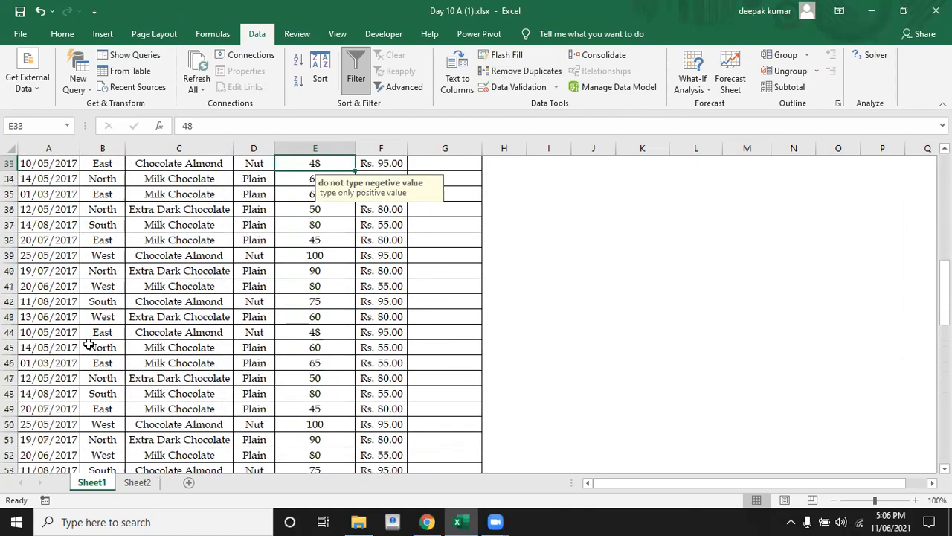
{"action": "key", "text": "Right"}
{"action": "key", "text": "Right"}
{"action": "key", "text": "Down"}
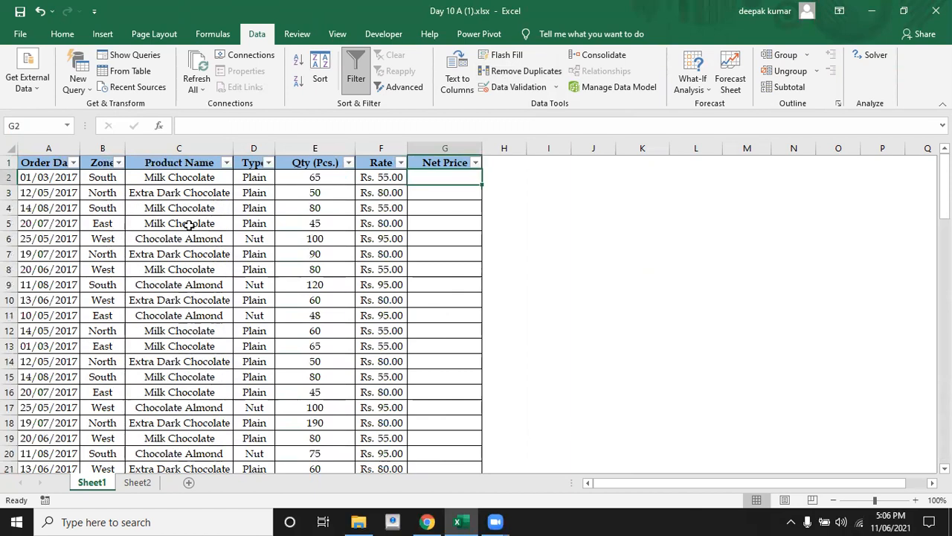
{"action": "left_click", "coordinate": [301, 181]}
{"action": "left_click", "coordinate": [384, 179]}
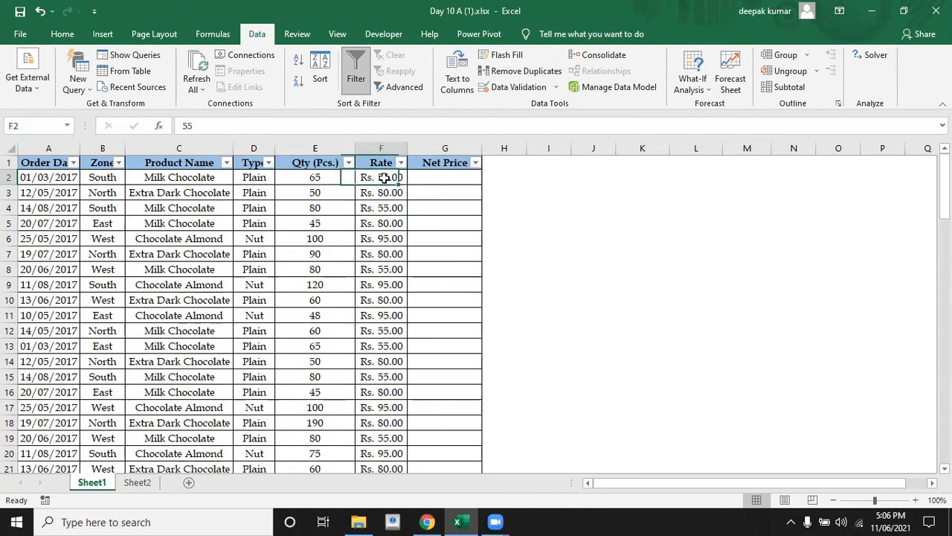
{"action": "left_click", "coordinate": [420, 177]}
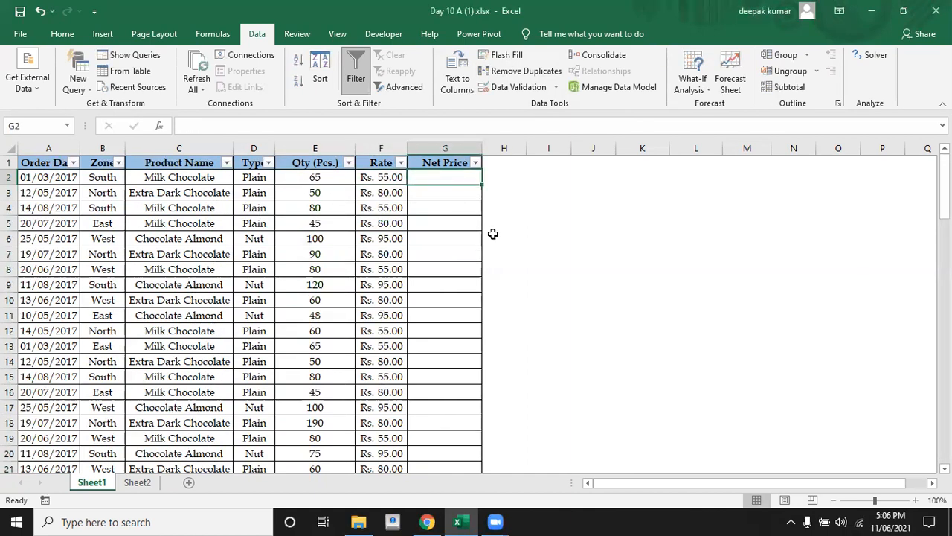
{"action": "type", "text": "="}
{"action": "key", "text": "Left"}
{"action": "key", "text": "Left"}
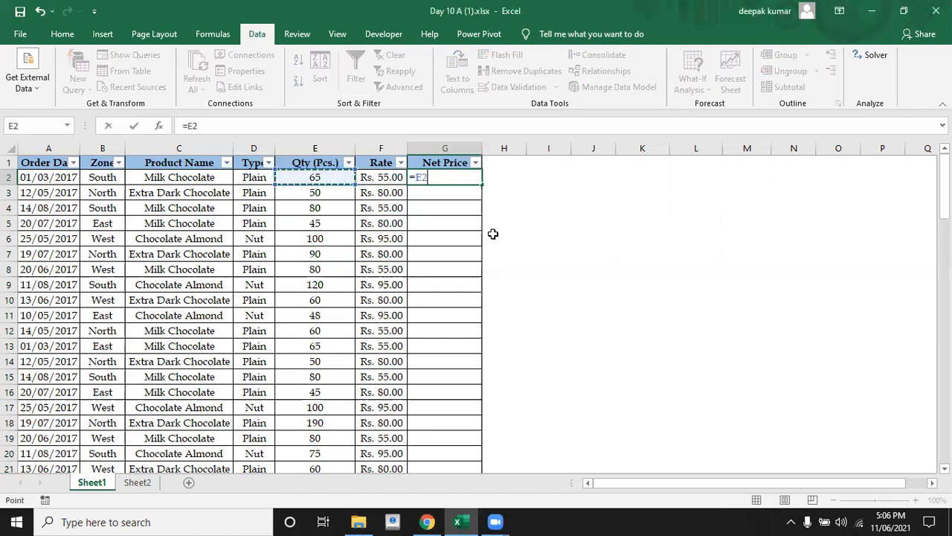
{"action": "type", "text": "*"}
{"action": "left_click", "coordinate": [386, 179]}
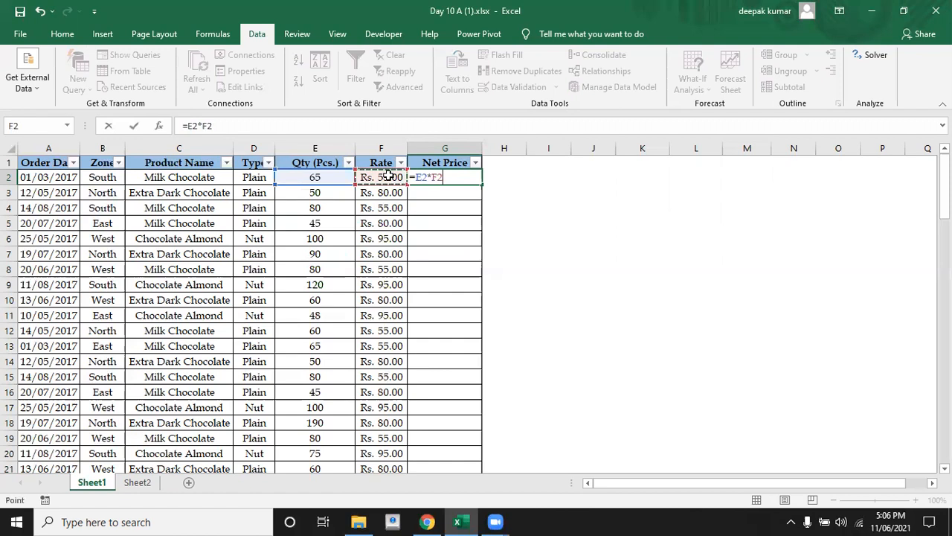
{"action": "key", "text": "Return"}
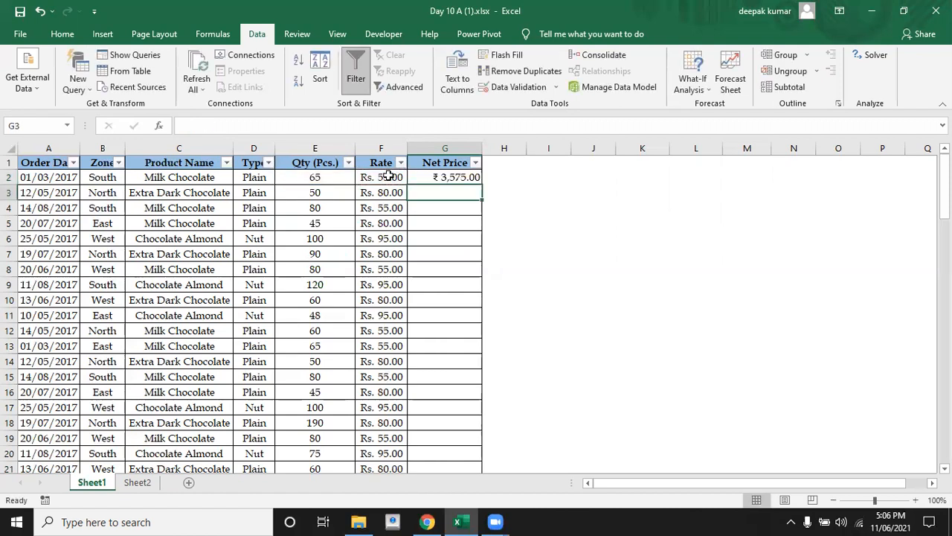
Fill the G2 net price formula down the Net Price column to the end of the table
{"action": "double_click", "coordinate": [473, 177]}
{"action": "key", "text": "Escape"}
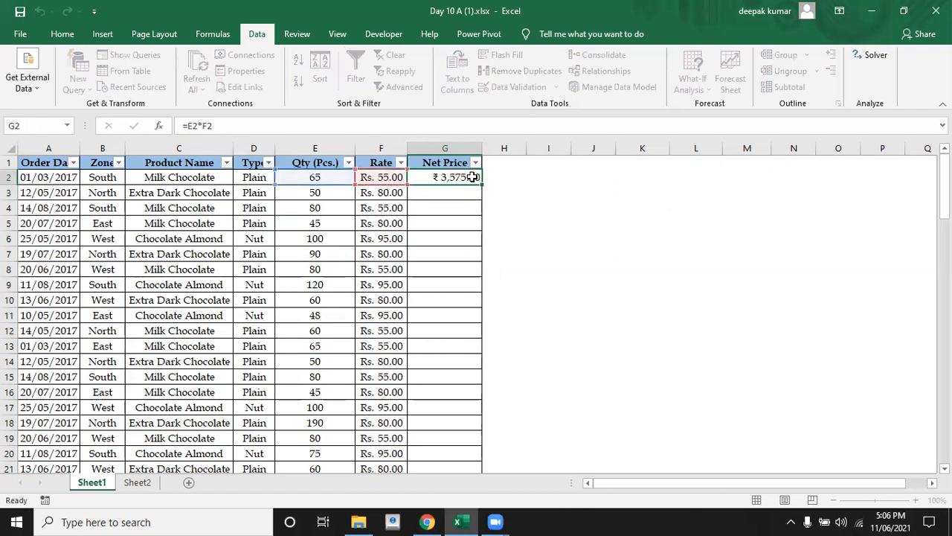
{"action": "double_click", "coordinate": [484, 186]}
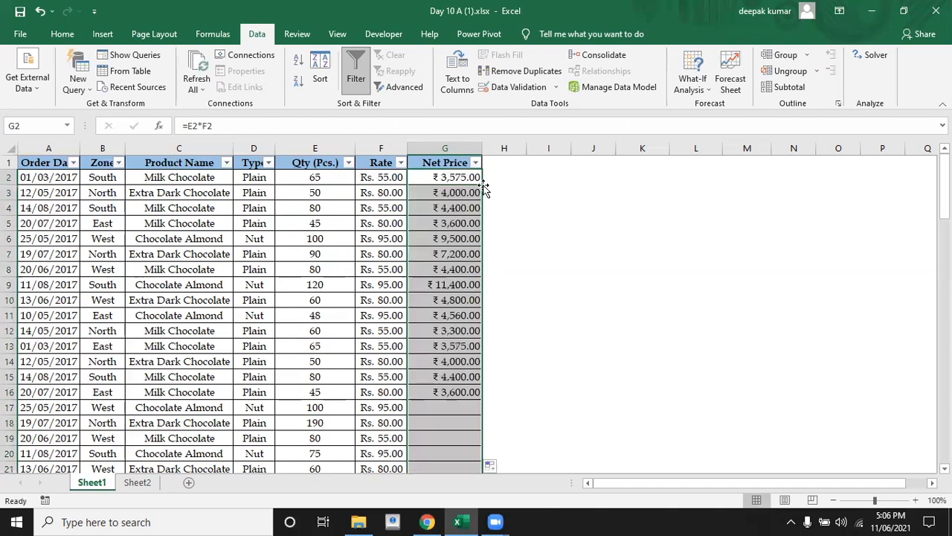
Check the filled net price formulas down column G towards the end of the table
{"action": "key", "text": "Down"}
{"action": "key", "text": "Down"}
{"action": "key", "text": "Down"}
{"action": "key", "text": "Down"}
{"action": "key", "text": "Down"}
{"action": "key", "text": "Down"}
{"action": "key", "text": "Down"}
{"action": "key", "text": "Down"}
{"action": "key", "text": "Down"}
{"action": "key", "text": "Down"}
{"action": "key", "text": "Down"}
{"action": "key", "text": "Down"}
{"action": "key", "text": "Down"}
{"action": "key", "text": "Down"}
{"action": "key", "text": "Down"}
{"action": "key", "text": "Down"}
{"action": "key", "text": "Down"}
{"action": "key", "text": "Down"}
{"action": "key", "text": "Down"}
{"action": "key", "text": "Down"}
{"action": "key", "text": "Down"}
{"action": "key", "text": "Down"}
{"action": "key", "text": "Down"}
{"action": "key", "text": "Down"}
{"action": "key", "text": "Down"}
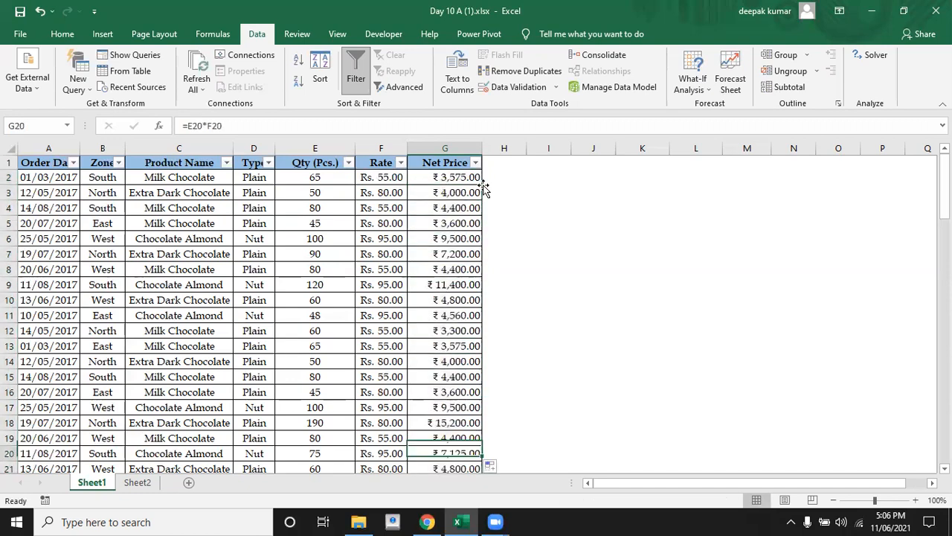
{"action": "key", "text": "Down"}
{"action": "key", "text": "Down"}
{"action": "key", "text": "Down"}
{"action": "key", "text": "Down"}
{"action": "key", "text": "Down"}
{"action": "key", "text": "Down"}
{"action": "key", "text": "Down"}
{"action": "key", "text": "Down"}
{"action": "key", "text": "Down"}
{"action": "key", "text": "Down"}
{"action": "key", "text": "Down"}
{"action": "key", "text": "Down"}
{"action": "key", "text": "Down"}
{"action": "key", "text": "Down"}
{"action": "key", "text": "Down"}
{"action": "key", "text": "Down"}
{"action": "key", "text": "Down"}
{"action": "key", "text": "Down"}
{"action": "key", "text": "Down"}
{"action": "key", "text": "Down"}
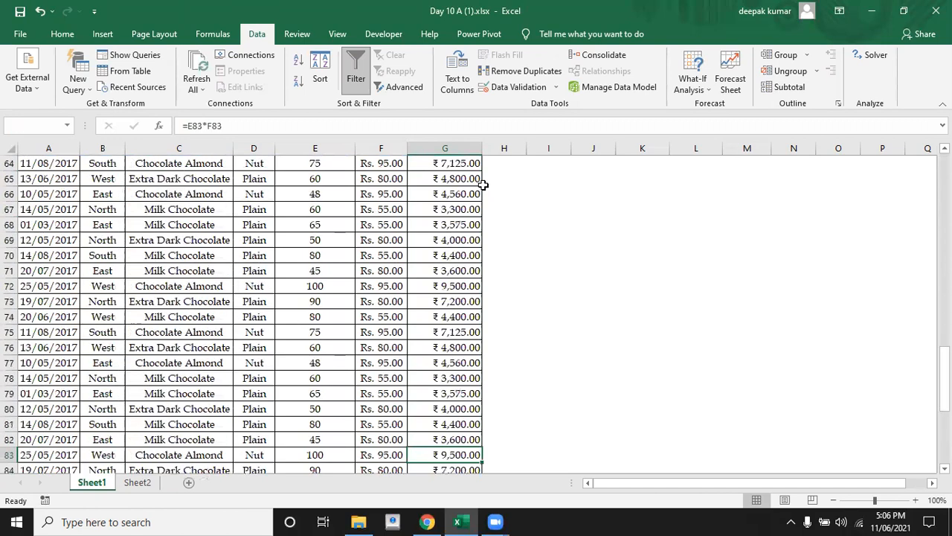
Read the fourth and fifth tasks about product names and order dates in rows 95 and 96
{"action": "key", "text": "Left"}
{"action": "key", "text": "Left"}
{"action": "key", "text": "Left"}
{"action": "key", "text": "Left"}
{"action": "key", "text": "Up"}
{"action": "key", "text": "Up"}
{"action": "key", "text": "Up"}
{"action": "key", "text": "Up"}
{"action": "key", "text": "Up"}
{"action": "key", "text": "Up"}
{"action": "key", "text": "Up"}
{"action": "key", "text": "Left"}
{"action": "key", "text": "Up"}
{"action": "key", "text": "Left"}
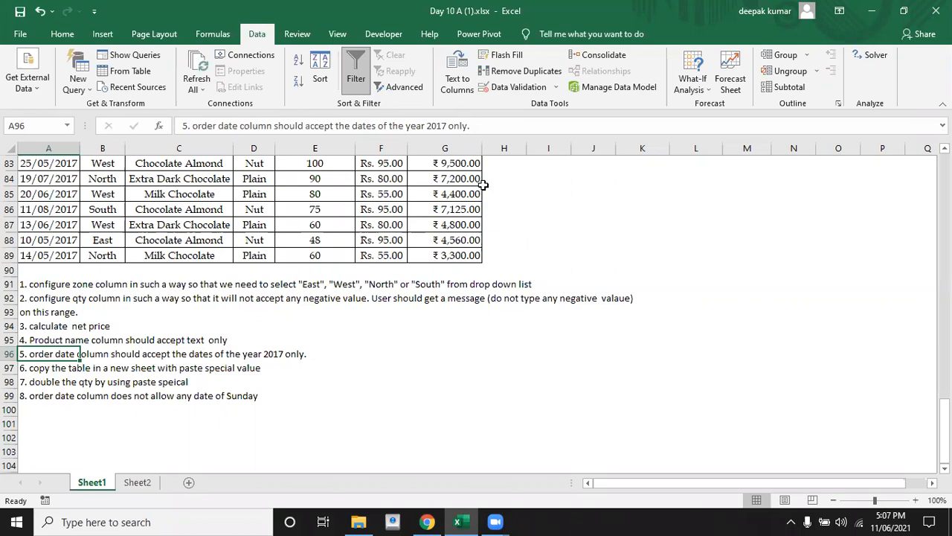
Start a data validation rule for the order dates in A2:A89 that allows only the Date type
{"action": "key", "text": "Up"}
{"action": "key", "text": "Up"}
{"action": "key", "text": "Up"}
{"action": "key", "text": "Up"}
{"action": "key", "text": "Up"}
{"action": "key", "text": "Up"}
{"action": "key", "text": "Up"}
{"action": "key", "text": "Up"}
{"action": "key", "text": "Up"}
{"action": "key", "text": "Up"}
{"action": "key", "text": "Up"}
{"action": "key", "text": "Up"}
{"action": "key", "text": "Up"}
{"action": "key", "text": "Up"}
{"action": "key", "text": "Up"}
{"action": "key", "text": "Up"}
{"action": "key", "text": "Up"}
{"action": "key", "text": "Up"}
{"action": "key", "text": "Up"}
{"action": "key", "text": "Up"}
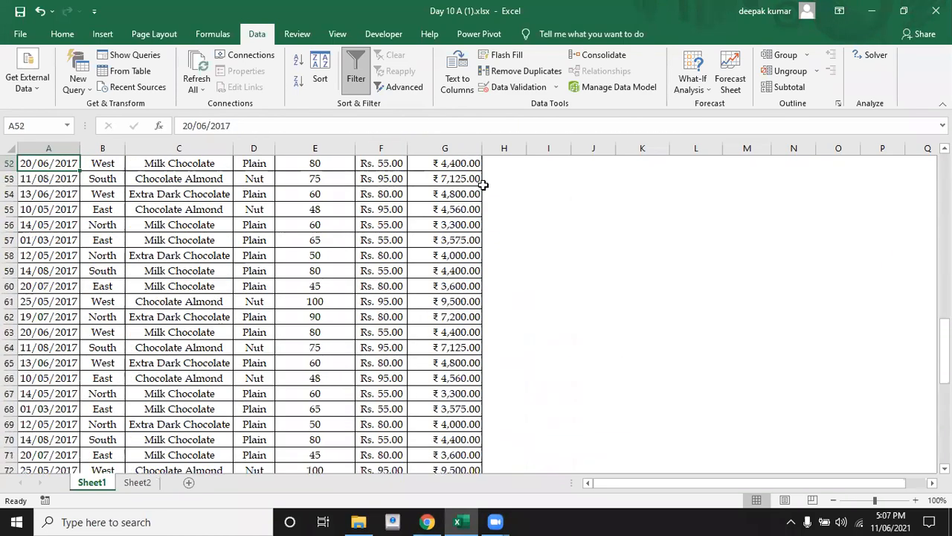
{"action": "key", "text": "Up"}
{"action": "key", "text": "Up"}
{"action": "key", "text": "Up"}
{"action": "key", "text": "Up"}
{"action": "key", "text": "Up"}
{"action": "key", "text": "Up"}
{"action": "key", "text": "Up"}
{"action": "key", "text": "Up"}
{"action": "key", "text": "Up"}
{"action": "key", "text": "Up"}
{"action": "key", "text": "Up"}
{"action": "key", "text": "Up"}
{"action": "key", "text": "Up"}
{"action": "key", "text": "Up"}
{"action": "key", "text": "Up"}
{"action": "key", "text": "Up"}
{"action": "key", "text": "Up"}
{"action": "key", "text": "Up"}
{"action": "key", "text": "Up"}
{"action": "key", "text": "Up"}
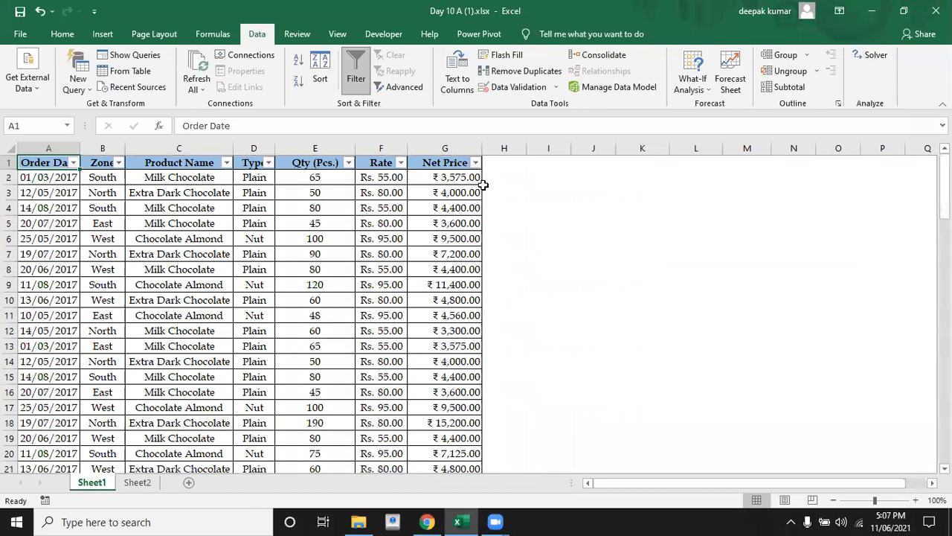
{"action": "key", "text": "Down"}
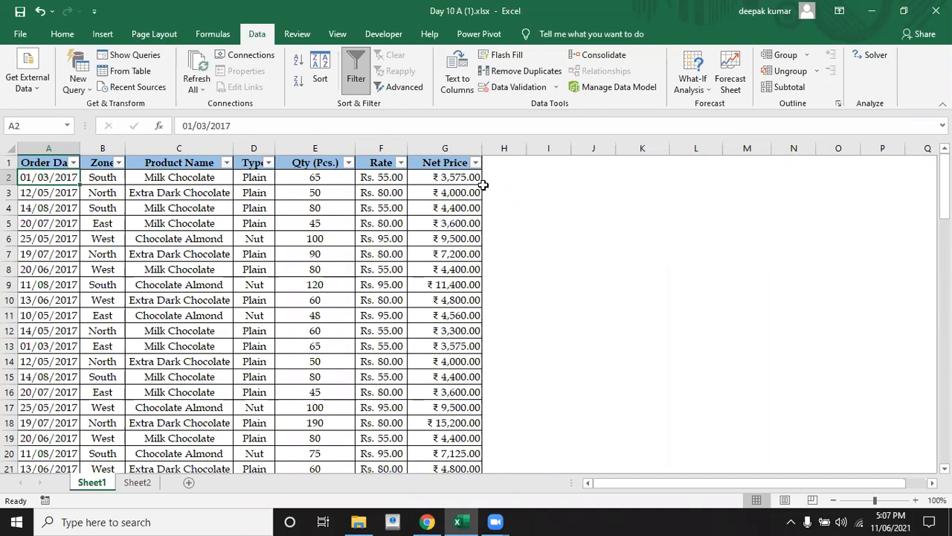
{"action": "key", "text": "ctrl+shift+Down"}
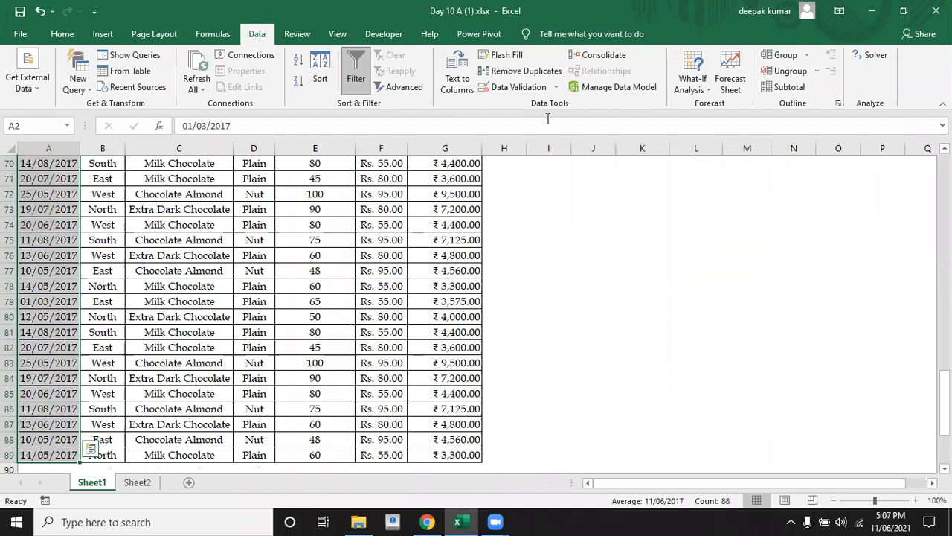
{"action": "left_click", "coordinate": [518, 87]}
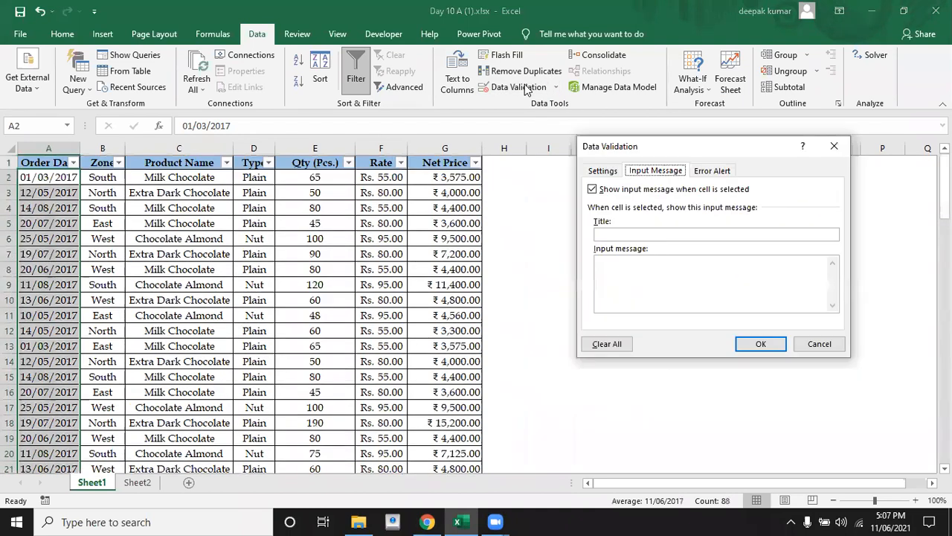
{"action": "left_click", "coordinate": [604, 172]}
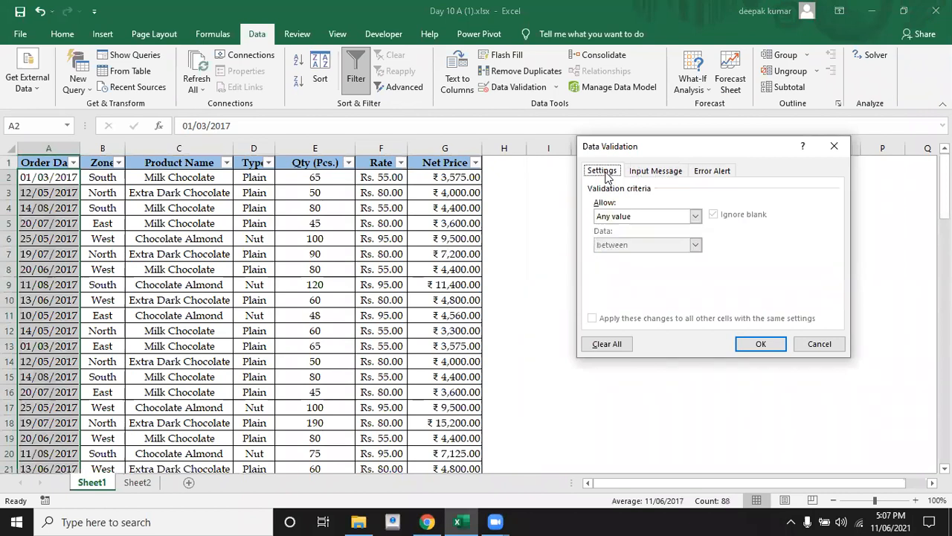
{"action": "left_click", "coordinate": [647, 215]}
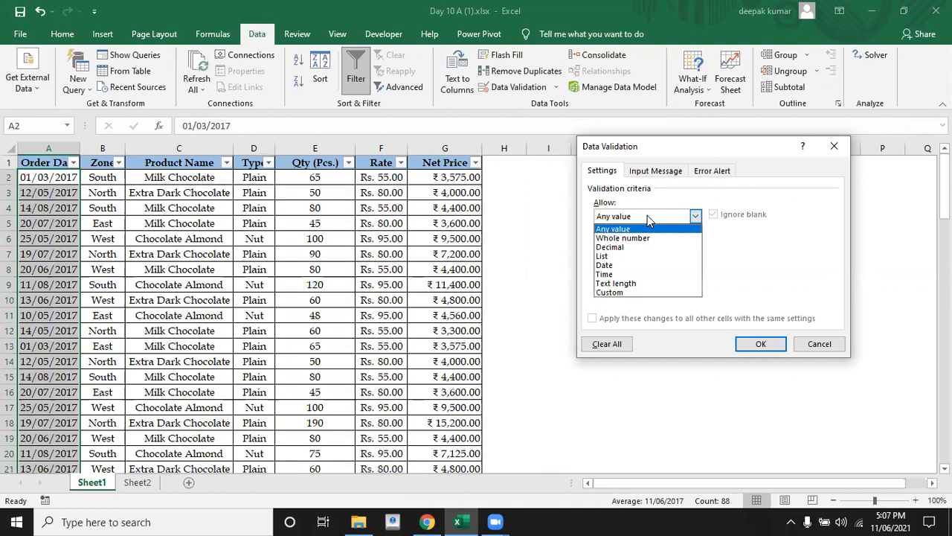
{"action": "left_click", "coordinate": [614, 266]}
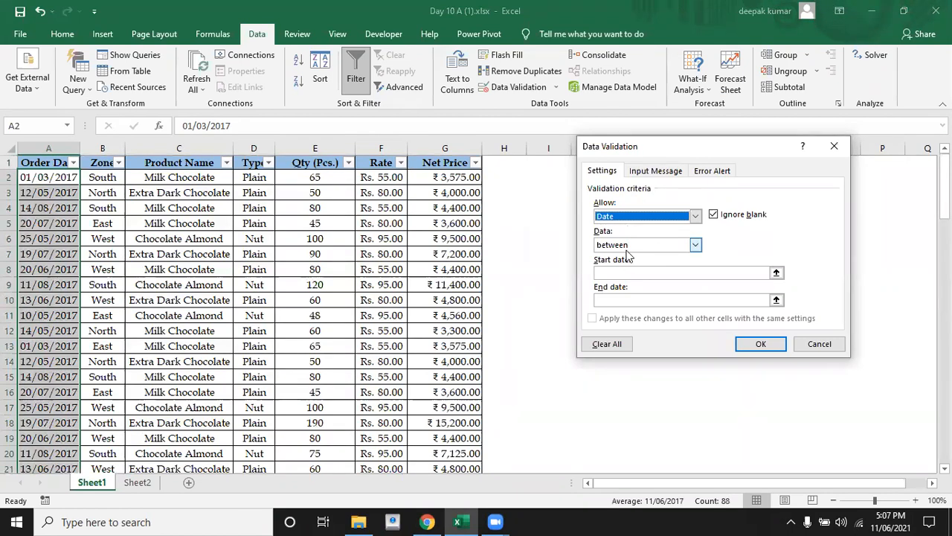
Limit the order date rule to dates between 1-1-2017 and 31-12-2017 and apply it
{"action": "left_click", "coordinate": [614, 273]}
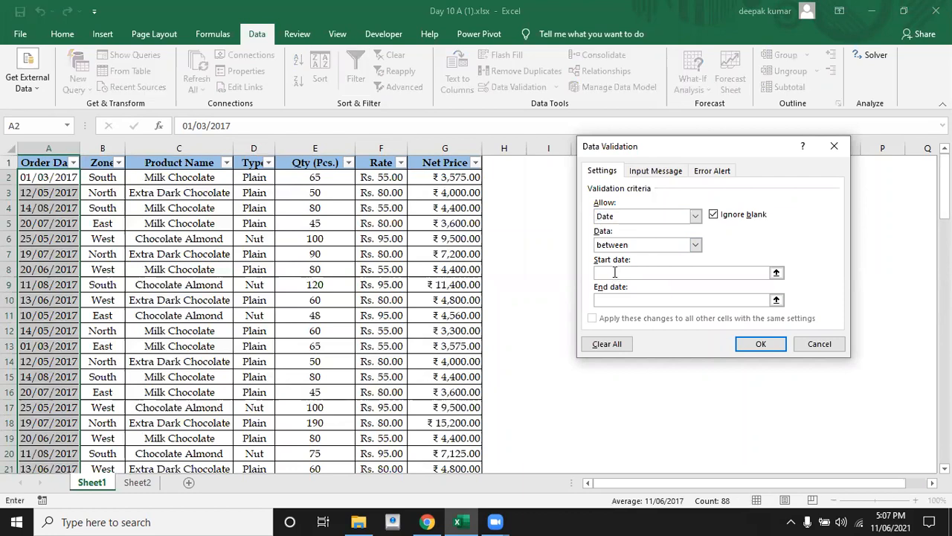
{"action": "type", "text": "1-1-2017"}
{"action": "key", "text": "BackSpace"}
{"action": "key", "text": "BackSpace"}
{"action": "key", "text": "BackSpace"}
{"action": "key", "text": "BackSpace"}
{"action": "key", "text": "BackSpace"}
{"action": "key", "text": "BackSpace"}
{"action": "key", "text": "BackSpace"}
{"action": "type", "text": "-1-20"}
{"action": "type", "text": "7"}
{"action": "left_click", "coordinate": [622, 299]}
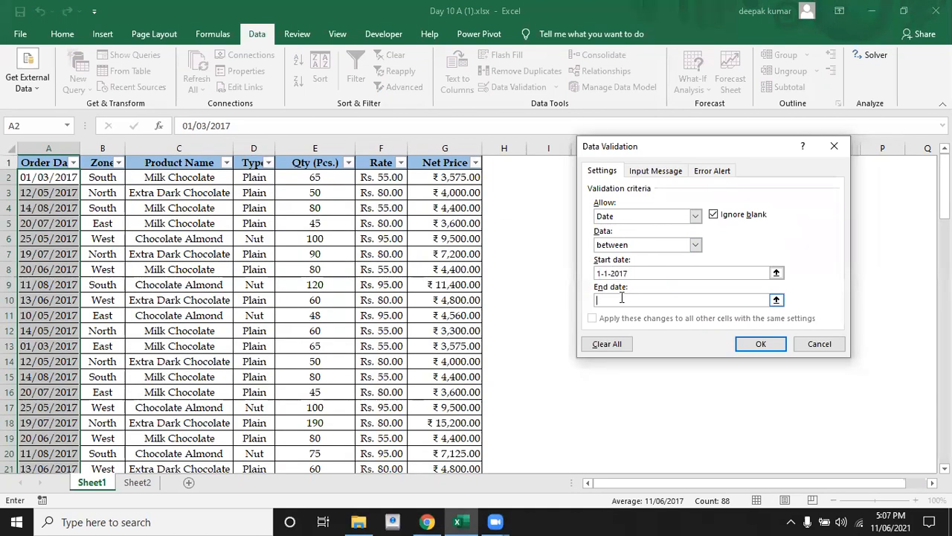
{"action": "type", "text": "31-12-2017"}
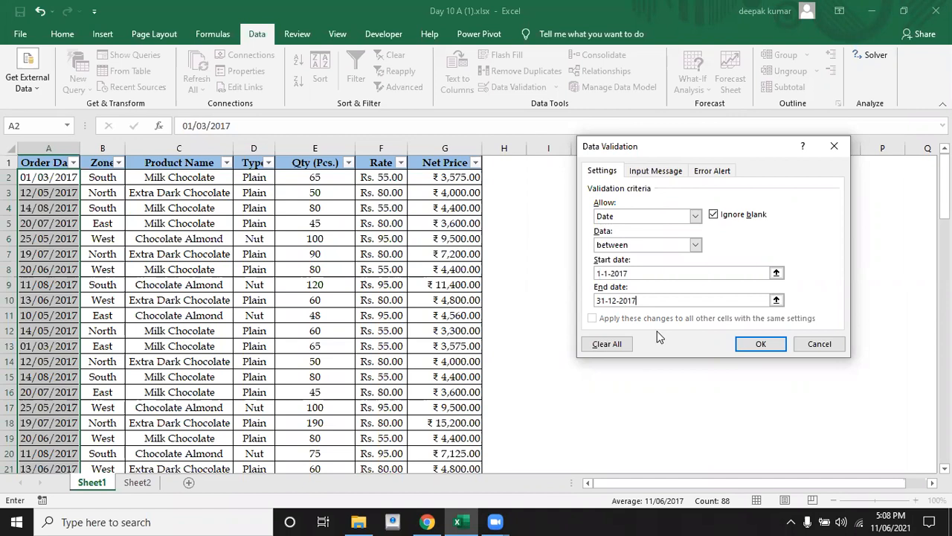
{"action": "left_click", "coordinate": [757, 346]}
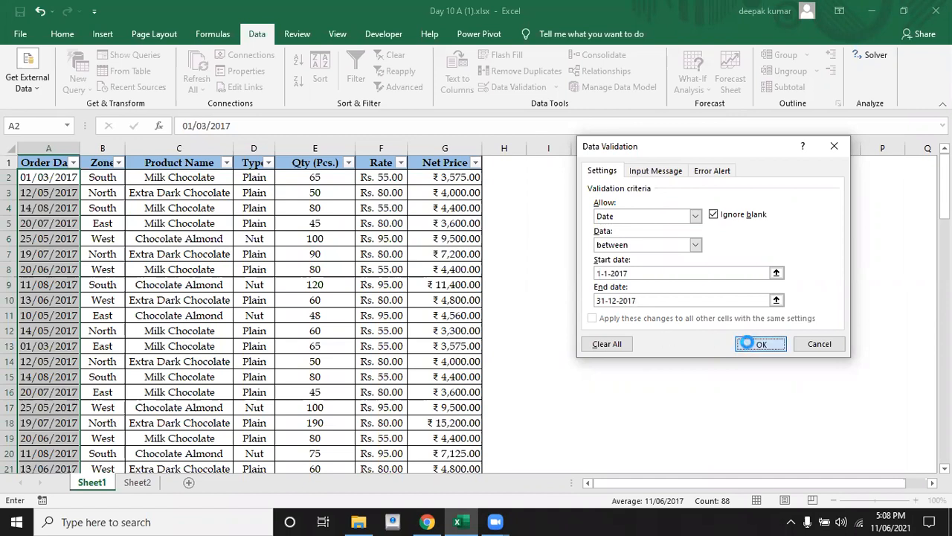
Test the date restriction by trying to enter 1-4-2016 as the order date in A6
{"action": "left_click", "coordinate": [64, 237]}
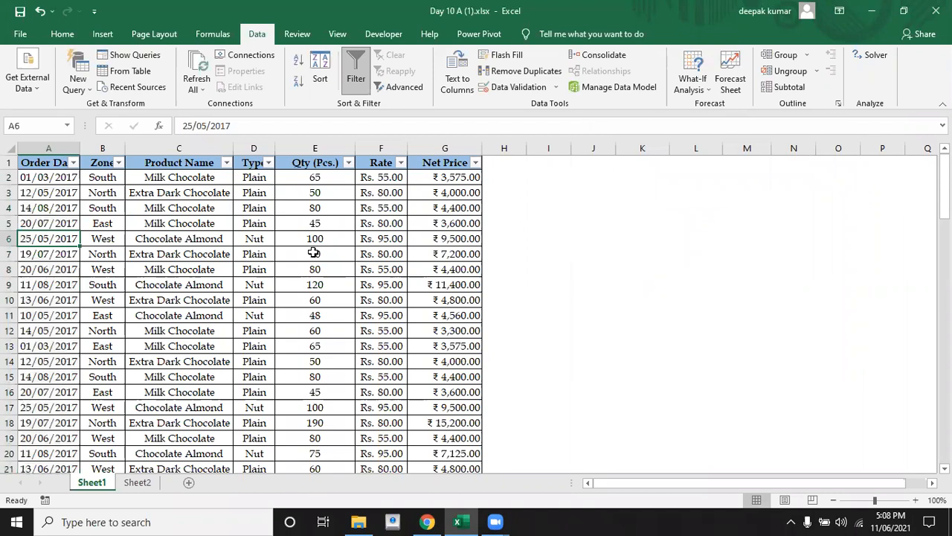
{"action": "type", "text": "1-4"}
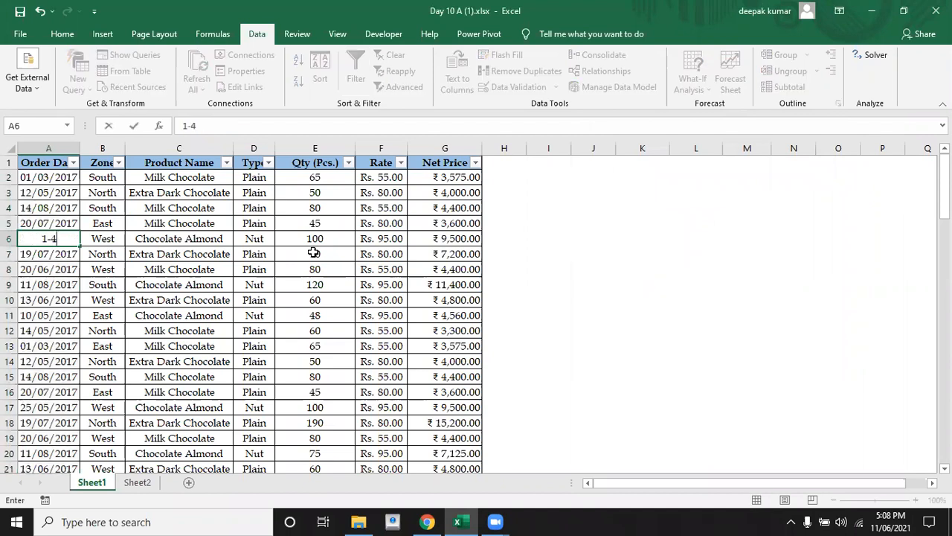
{"action": "type", "text": "-2016"}
{"action": "key", "text": "Return"}
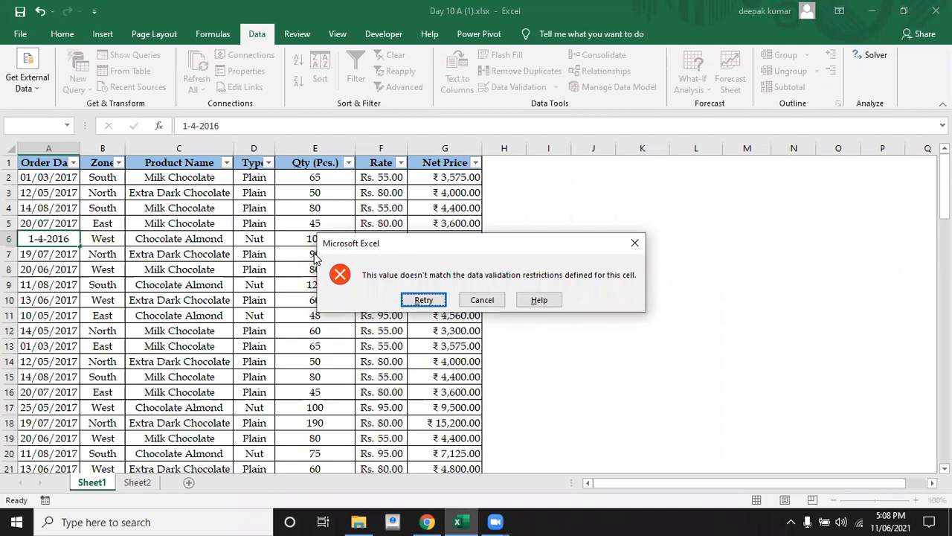
{"action": "key", "text": "Escape"}
Read the sixth task in row 97 of the list below the table
{"action": "key", "text": "Down"}
{"action": "key", "text": "Down"}
{"action": "key", "text": "Down"}
{"action": "key", "text": "Down"}
{"action": "key", "text": "Down"}
{"action": "key", "text": "Down"}
{"action": "key", "text": "Down"}
{"action": "key", "text": "Down"}
{"action": "key", "text": "Down"}
{"action": "key", "text": "Down"}
{"action": "key", "text": "Down"}
{"action": "key", "text": "Down"}
{"action": "key", "text": "Down"}
{"action": "key", "text": "Down"}
{"action": "key", "text": "Down"}
{"action": "key", "text": "Down"}
{"action": "key", "text": "Down"}
{"action": "key", "text": "Down"}
{"action": "key", "text": "Down"}
{"action": "key", "text": "Down"}
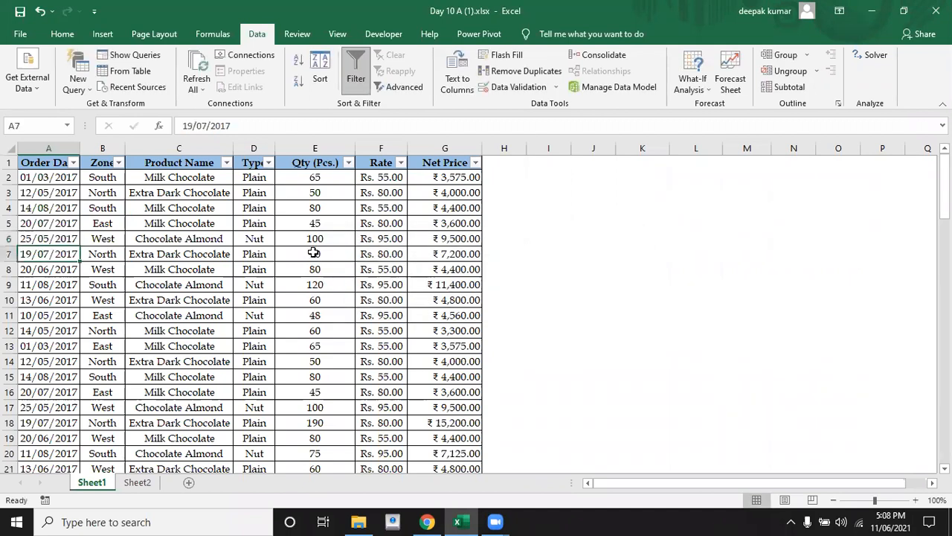
{"action": "key", "text": "Down"}
{"action": "key", "text": "Down"}
{"action": "key", "text": "Down"}
{"action": "key", "text": "Down"}
{"action": "key", "text": "Down"}
{"action": "key", "text": "Down"}
{"action": "key", "text": "Down"}
{"action": "key", "text": "Down"}
{"action": "key", "text": "Down"}
{"action": "key", "text": "Down"}
{"action": "key", "text": "Down"}
{"action": "key", "text": "Down"}
{"action": "key", "text": "Down"}
{"action": "key", "text": "Down"}
{"action": "key", "text": "Down"}
{"action": "key", "text": "Down"}
{"action": "key", "text": "Down"}
{"action": "key", "text": "Down"}
{"action": "key", "text": "Down"}
{"action": "key", "text": "Down"}
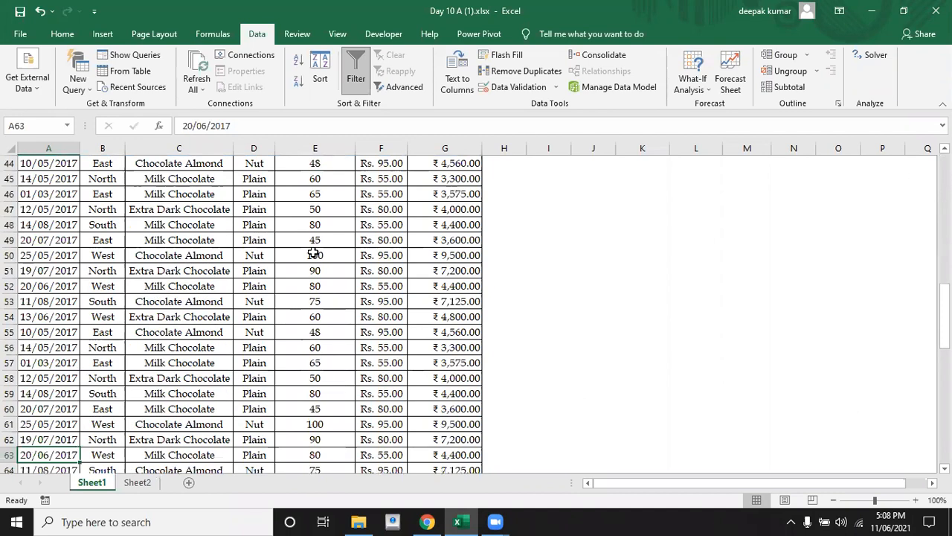
{"action": "key", "text": "Up"}
{"action": "key", "text": "Up"}
{"action": "key", "text": "Up"}
{"action": "key", "text": "Up"}
{"action": "key", "text": "Up"}
{"action": "key", "text": "Up"}
{"action": "key", "text": "Up"}
{"action": "key", "text": "Up"}
{"action": "key", "text": "Up"}
{"action": "key", "text": "Up"}
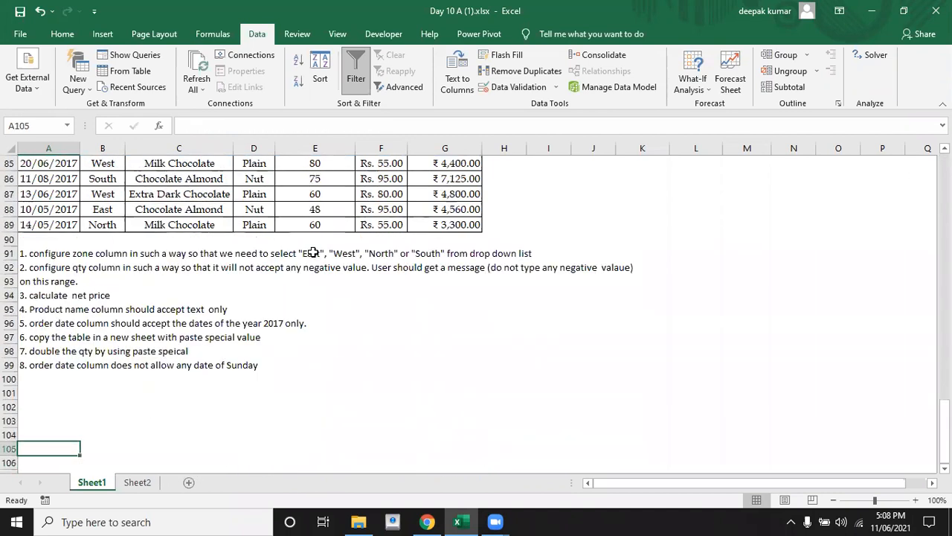
{"action": "key", "text": "Down"}
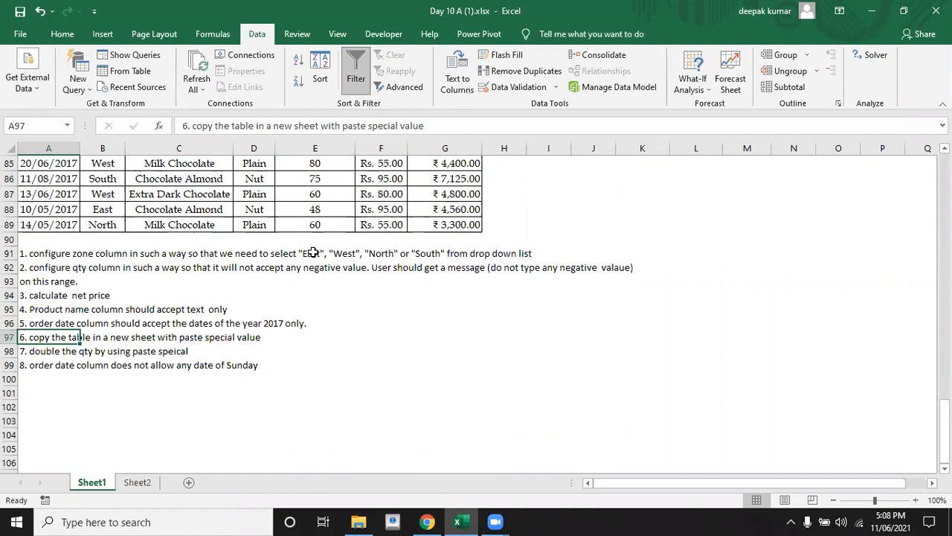
Copy the whole sales table A1:G89 including its header row
{"action": "key", "text": "Up"}
{"action": "key", "text": "Up"}
{"action": "key", "text": "Up"}
{"action": "key", "text": "Up"}
{"action": "key", "text": "Up"}
{"action": "key", "text": "Up"}
{"action": "key", "text": "Up"}
{"action": "key", "text": "Up"}
{"action": "key", "text": "Up"}
{"action": "key", "text": "Up"}
{"action": "key", "text": "Up"}
{"action": "key", "text": "Up"}
{"action": "key", "text": "Up"}
{"action": "key", "text": "Up"}
{"action": "key", "text": "Up"}
{"action": "key", "text": "Up"}
{"action": "key", "text": "Up"}
{"action": "key", "text": "Up"}
{"action": "key", "text": "Up"}
{"action": "key", "text": "Up"}
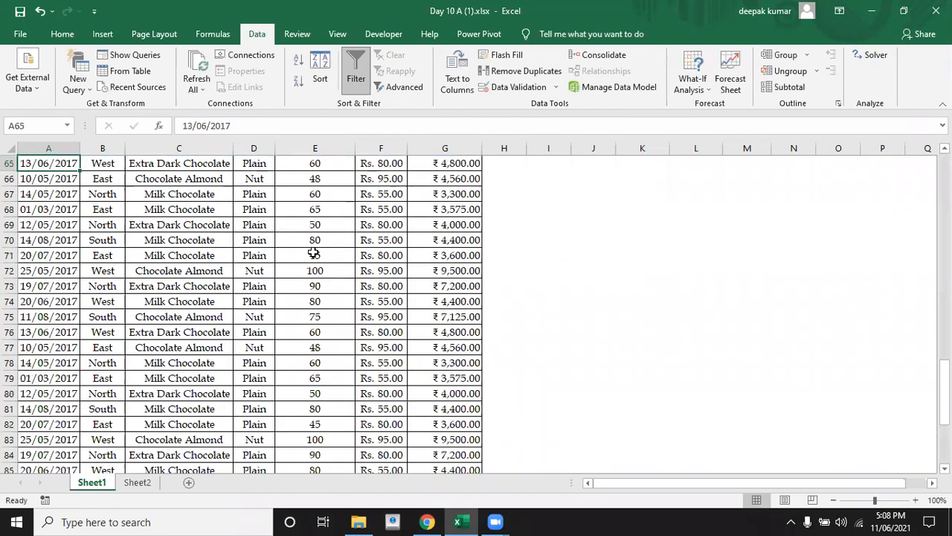
{"action": "key", "text": "Up"}
{"action": "key", "text": "Up"}
{"action": "key", "text": "Up"}
{"action": "key", "text": "Up"}
{"action": "key", "text": "Up"}
{"action": "key", "text": "Up"}
{"action": "key", "text": "Up"}
{"action": "key", "text": "Up"}
{"action": "key", "text": "Up"}
{"action": "key", "text": "Up"}
{"action": "key", "text": "Up"}
{"action": "key", "text": "Up"}
{"action": "key", "text": "Up"}
{"action": "key", "text": "Up"}
{"action": "key", "text": "Up"}
{"action": "key", "text": "Up"}
{"action": "key", "text": "Up"}
{"action": "key", "text": "Up"}
{"action": "key", "text": "Up"}
{"action": "key", "text": "Up"}
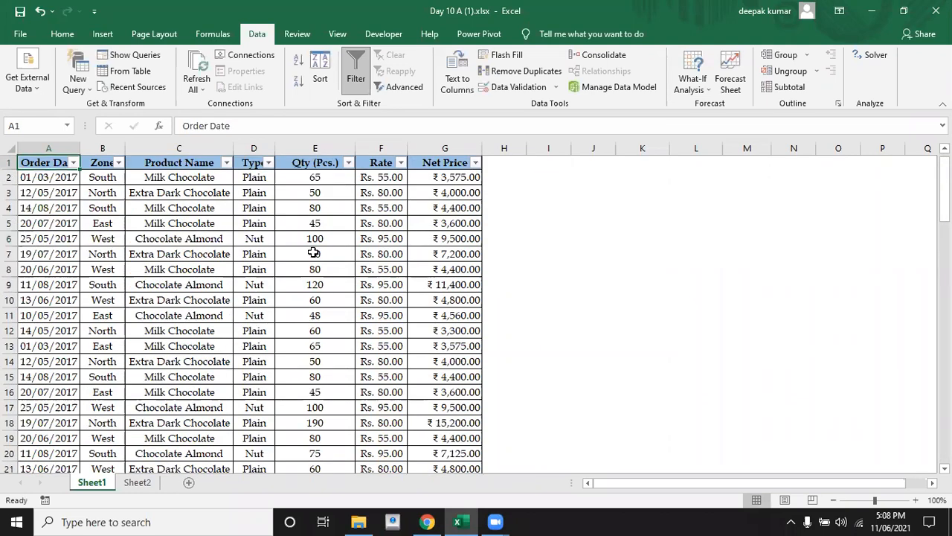
{"action": "key", "text": "Down"}
{"action": "key", "text": "Up"}
{"action": "key", "text": "ctrl+shift+Right"}
{"action": "key", "text": "ctrl+shift+Down"}
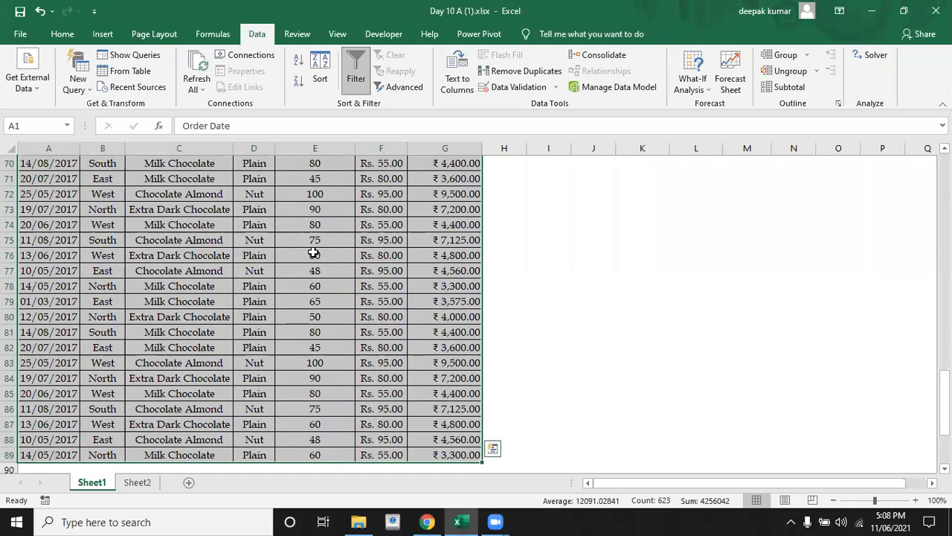
{"action": "key", "text": "ctrl+c"}
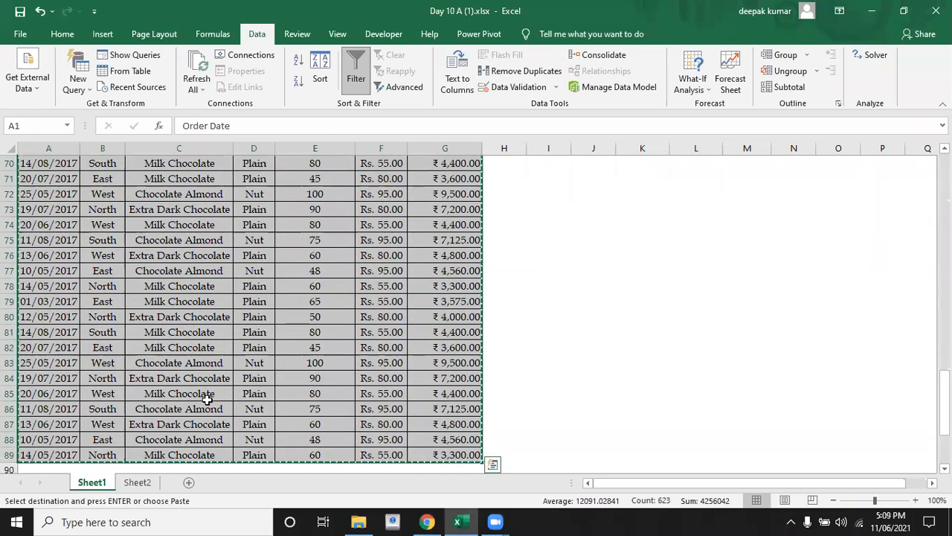
Add a new sheet, paste the copied table at A1 as values only, and check the pasted net price in G2
{"action": "left_click", "coordinate": [189, 481]}
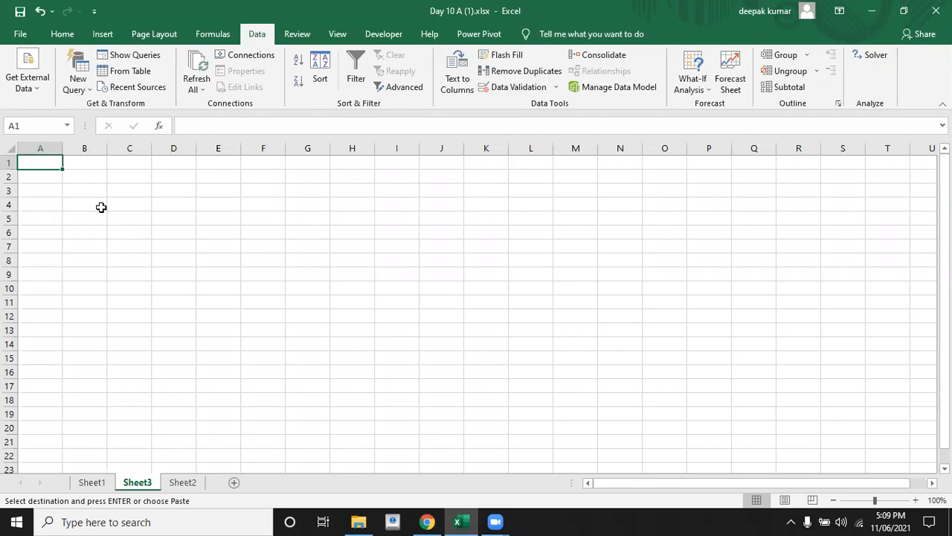
{"action": "key", "text": "ctrl+alt+v"}
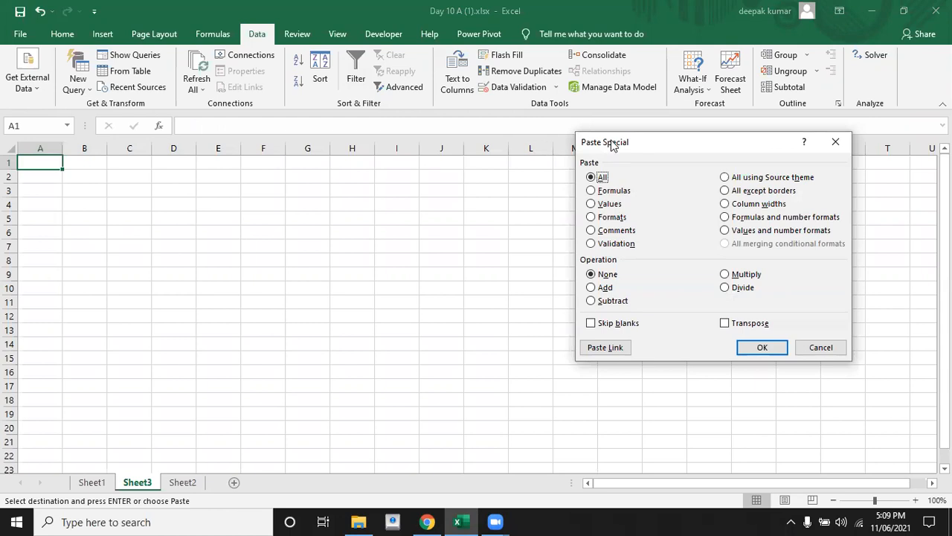
{"action": "left_click", "coordinate": [592, 205]}
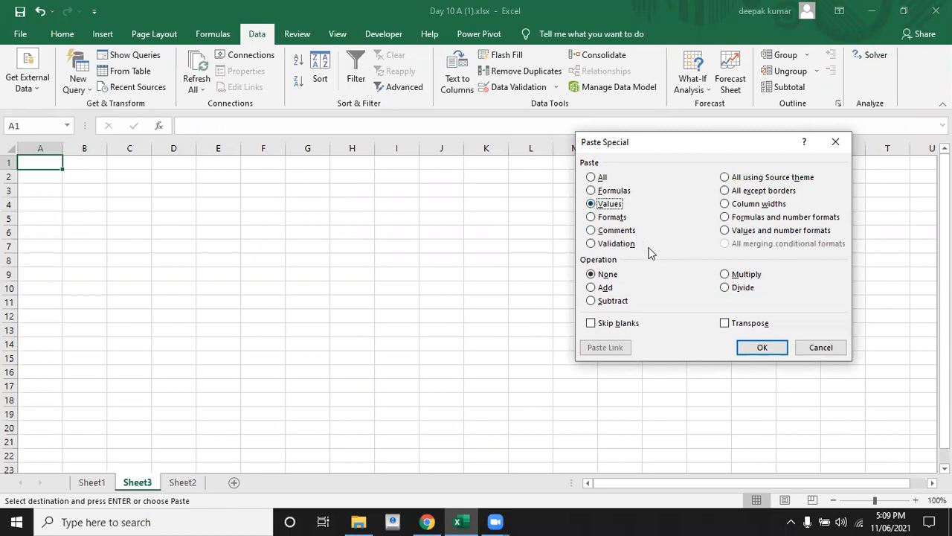
{"action": "left_click", "coordinate": [763, 348]}
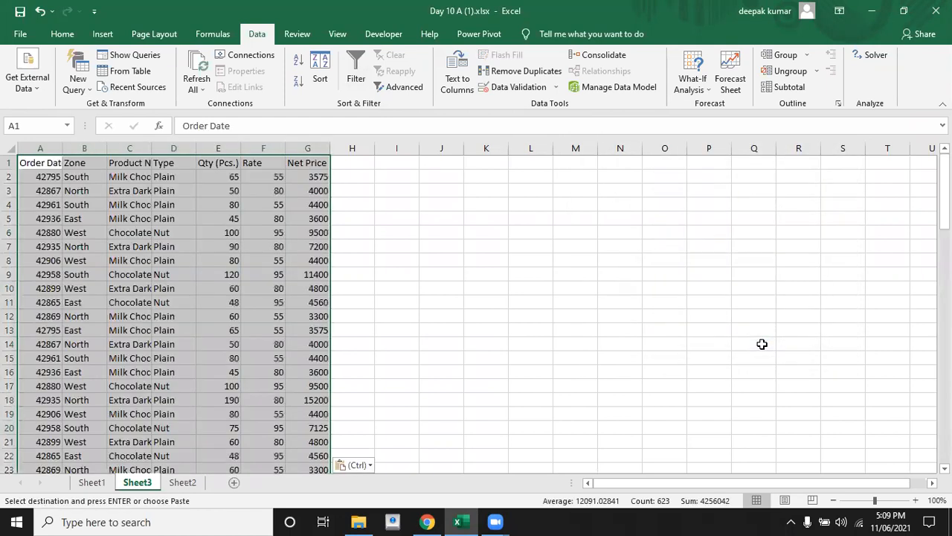
{"action": "left_click", "coordinate": [116, 192]}
{"action": "left_click", "coordinate": [298, 179]}
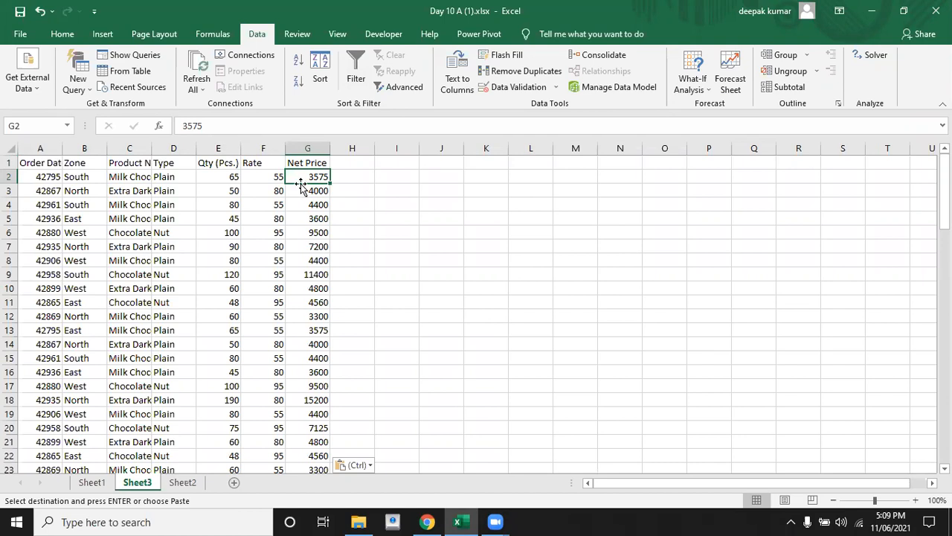
Return to Sheet1 and read the seventh task in row 98 below the table
{"action": "left_click", "coordinate": [101, 484]}
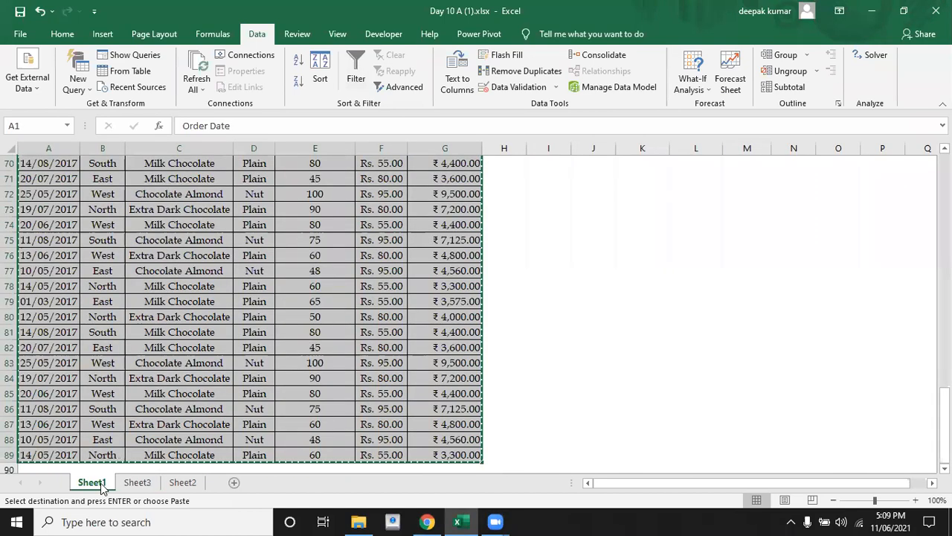
{"action": "left_click", "coordinate": [172, 388]}
{"action": "key", "text": "Down"}
{"action": "key", "text": "Down"}
{"action": "key", "text": "Down"}
{"action": "key", "text": "Down"}
{"action": "key", "text": "Down"}
{"action": "key", "text": "Down"}
{"action": "key", "text": "Down"}
{"action": "key", "text": "Down"}
{"action": "key", "text": "Down"}
{"action": "key", "text": "Down"}
{"action": "key", "text": "Down"}
{"action": "key", "text": "Down"}
{"action": "key", "text": "Down"}
{"action": "key", "text": "Down"}
{"action": "key", "text": "Down"}
{"action": "key", "text": "Down"}
{"action": "key", "text": "Down"}
{"action": "key", "text": "Down"}
{"action": "key", "text": "Down"}
{"action": "key", "text": "Down"}
{"action": "key", "text": "Up"}
{"action": "key", "text": "Up"}
{"action": "key", "text": "Up"}
{"action": "key", "text": "Up"}
{"action": "key", "text": "Up"}
{"action": "key", "text": "Up"}
{"action": "key", "text": "Up"}
{"action": "key", "text": "Up"}
{"action": "key", "text": "Down"}
{"action": "key", "text": "Left"}
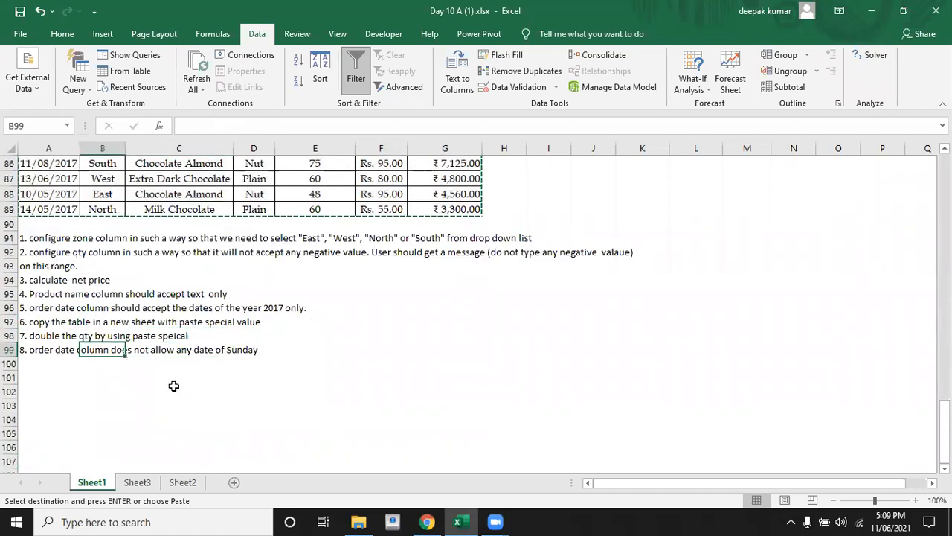
{"action": "key", "text": "Left"}
{"action": "key", "text": "Up"}
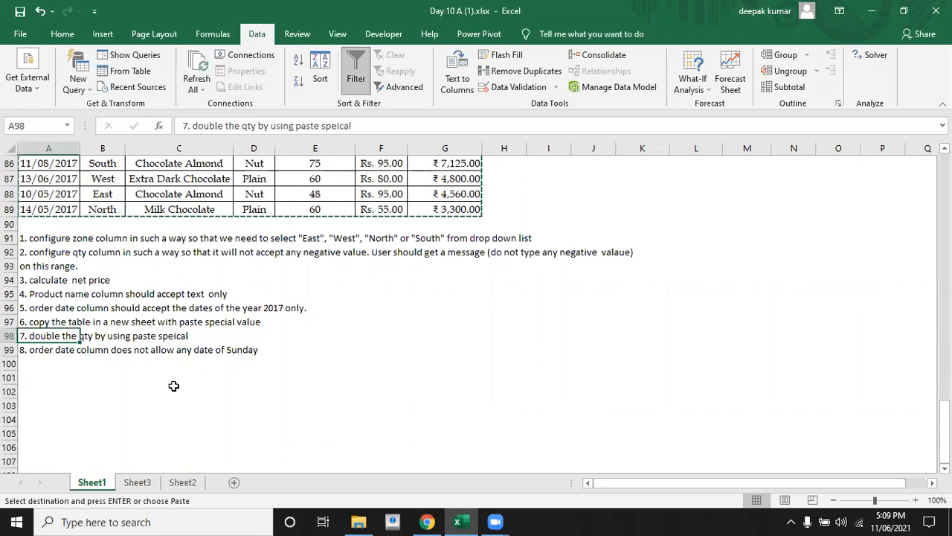
Copy all the quantities in the Qty (Pcs.) column, E2:E89
{"action": "key", "text": "Right"}
{"action": "key", "text": "Up"}
{"action": "key", "text": "Up"}
{"action": "key", "text": "Up"}
{"action": "key", "text": "Up"}
{"action": "key", "text": "Up"}
{"action": "key", "text": "Up"}
{"action": "key", "text": "Up"}
{"action": "key", "text": "Up"}
{"action": "key", "text": "Up"}
{"action": "key", "text": "Up"}
{"action": "key", "text": "Up"}
{"action": "key", "text": "Up"}
{"action": "key", "text": "Up"}
{"action": "key", "text": "Up"}
{"action": "key", "text": "Up"}
{"action": "key", "text": "Up"}
{"action": "key", "text": "Up"}
{"action": "key", "text": "Up"}
{"action": "key", "text": "Up"}
{"action": "key", "text": "Up"}
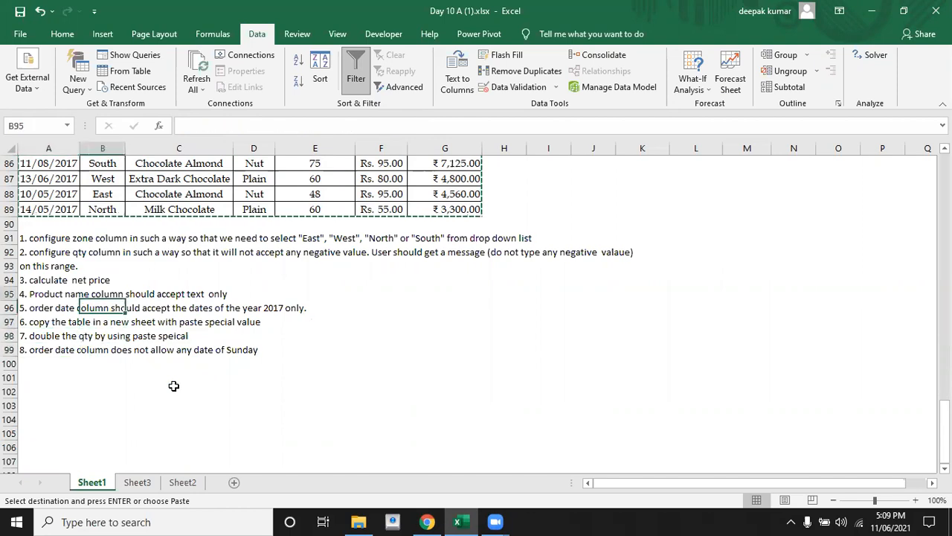
{"action": "key", "text": "Up"}
{"action": "key", "text": "Up"}
{"action": "key", "text": "Up"}
{"action": "key", "text": "Up"}
{"action": "key", "text": "Up"}
{"action": "key", "text": "Up"}
{"action": "key", "text": "Up"}
{"action": "key", "text": "Up"}
{"action": "key", "text": "Up"}
{"action": "key", "text": "Up"}
{"action": "key", "text": "Up"}
{"action": "key", "text": "Up"}
{"action": "key", "text": "Up"}
{"action": "key", "text": "Up"}
{"action": "key", "text": "Up"}
{"action": "key", "text": "Up"}
{"action": "key", "text": "Up"}
{"action": "key", "text": "Up"}
{"action": "key", "text": "Up"}
{"action": "key", "text": "Up"}
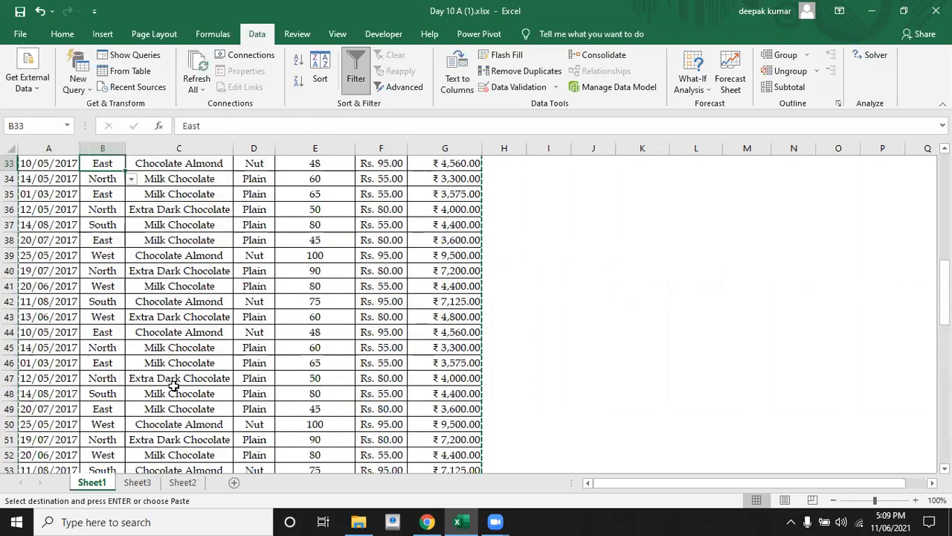
{"action": "key", "text": "ctrl+Up"}
{"action": "key", "text": "Right"}
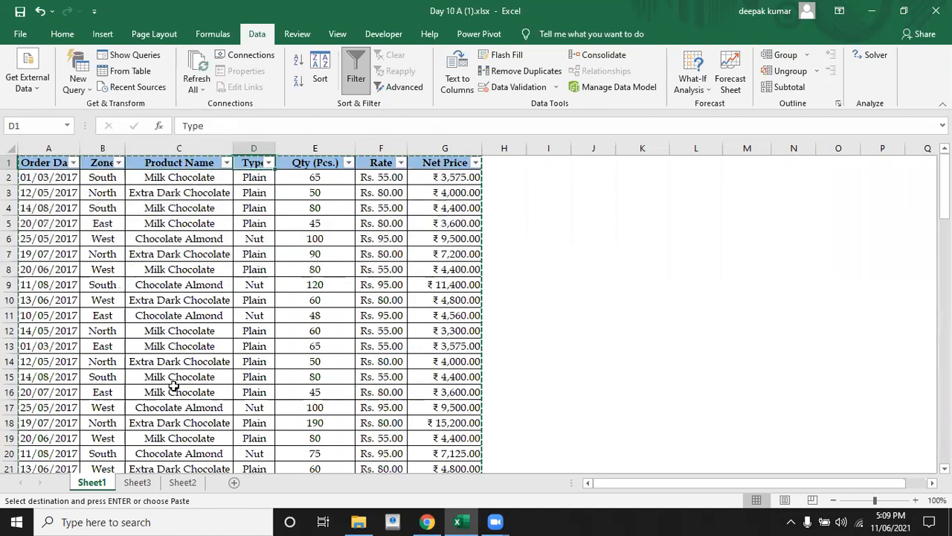
{"action": "key", "text": "Right"}
{"action": "key", "text": "Down"}
{"action": "key", "text": "Down"}
{"action": "key", "text": "Down"}
{"action": "key", "text": "Down"}
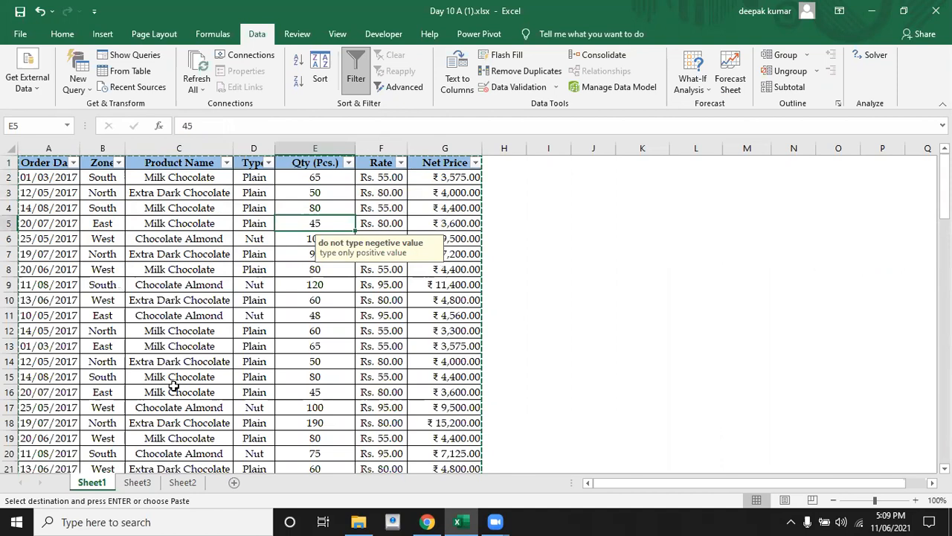
{"action": "left_click", "coordinate": [322, 209]}
{"action": "left_click", "coordinate": [317, 193]}
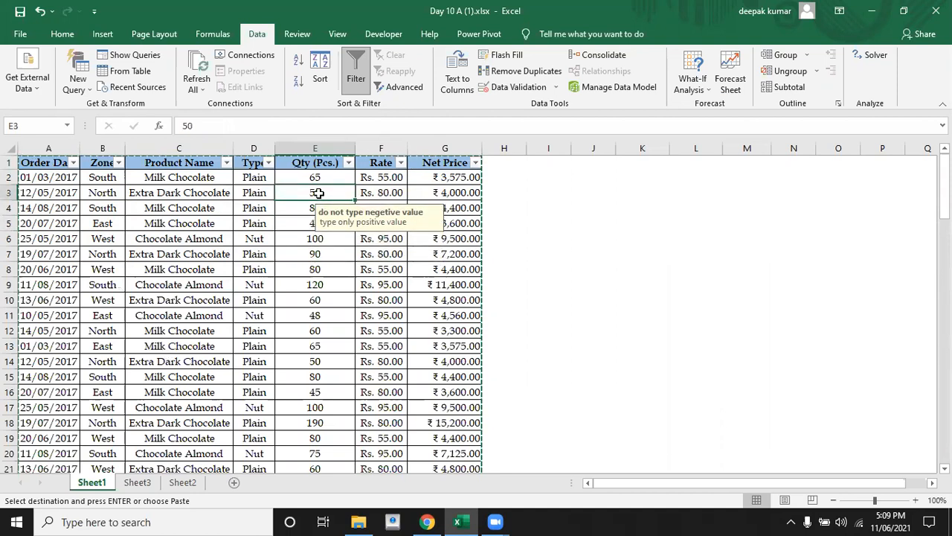
{"action": "left_click", "coordinate": [317, 179]}
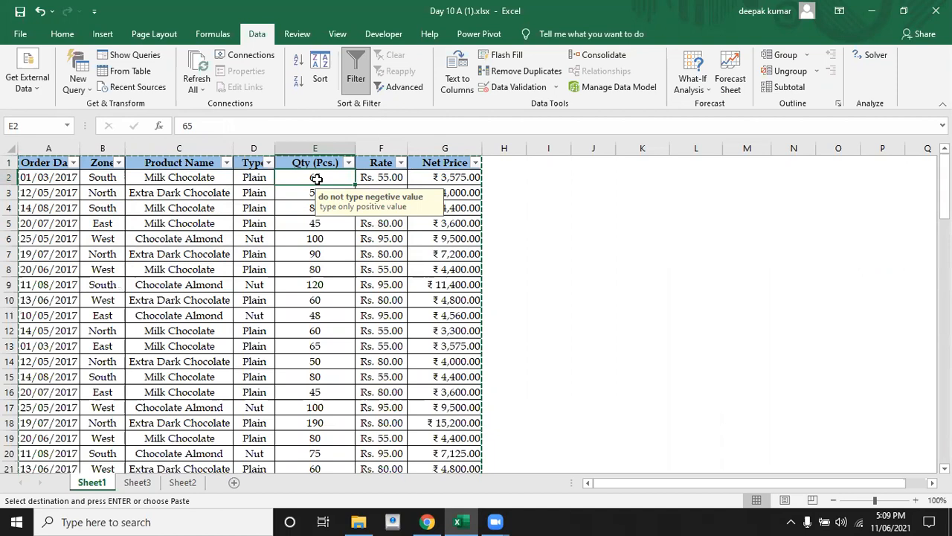
{"action": "key", "text": "ctrl+shift+Down"}
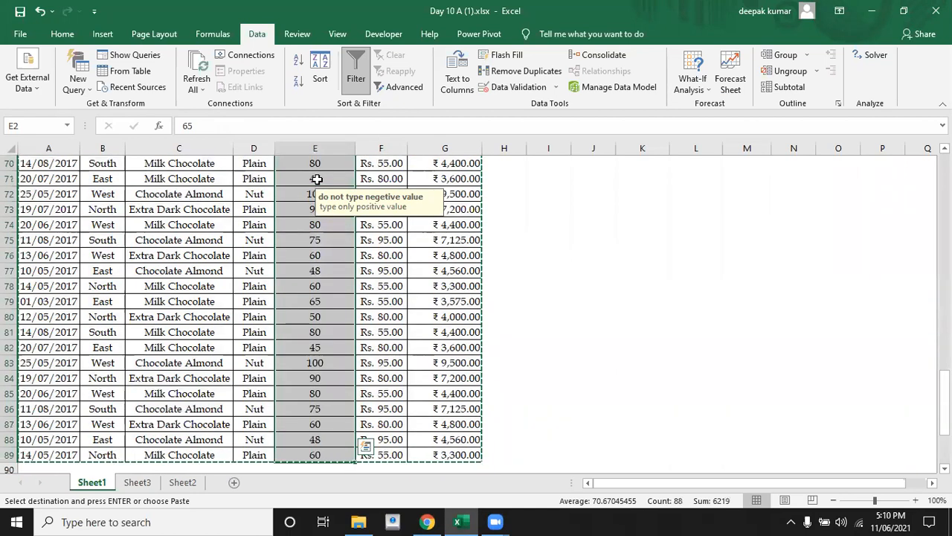
{"action": "key", "text": "ctrl+c"}
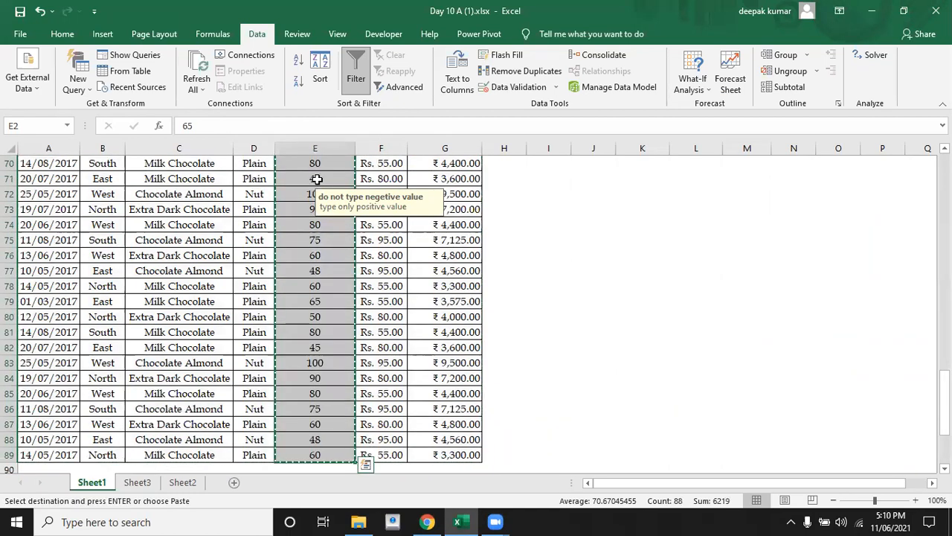
Paste the copied quantities over themselves from E2 with Paste Special, using the Add operation to double them
{"action": "key", "text": "ctrl+Up"}
{"action": "key", "text": "Down"}
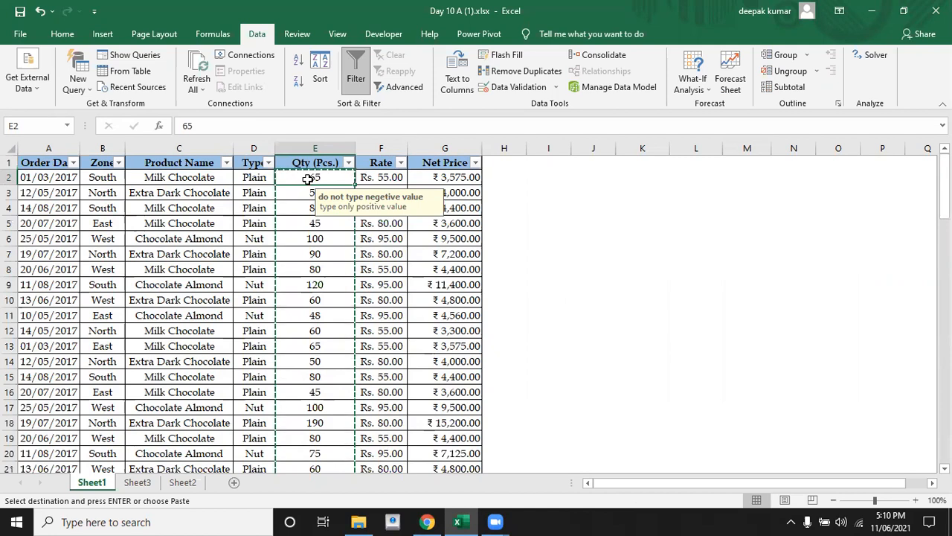
{"action": "key", "text": "ctrl+alt+v"}
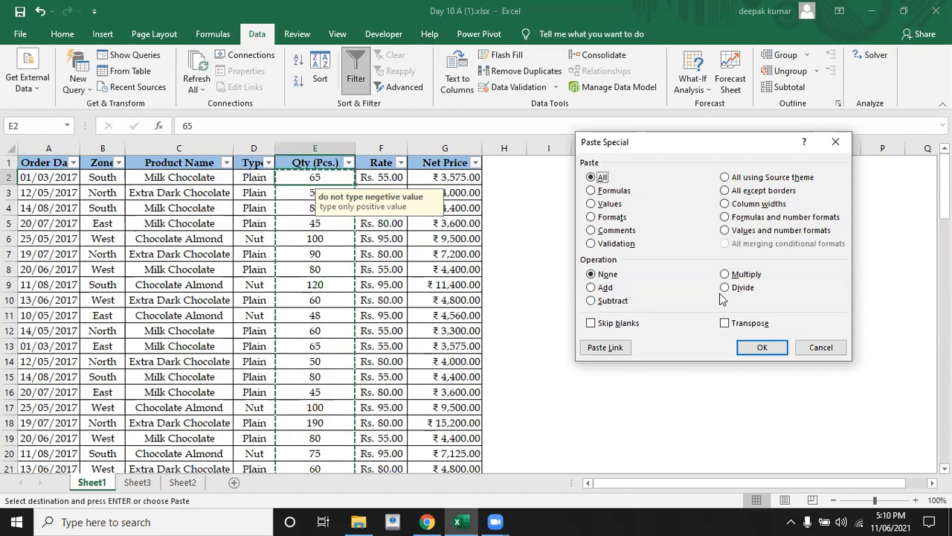
{"action": "left_click", "coordinate": [592, 289]}
{"action": "left_click", "coordinate": [756, 349]}
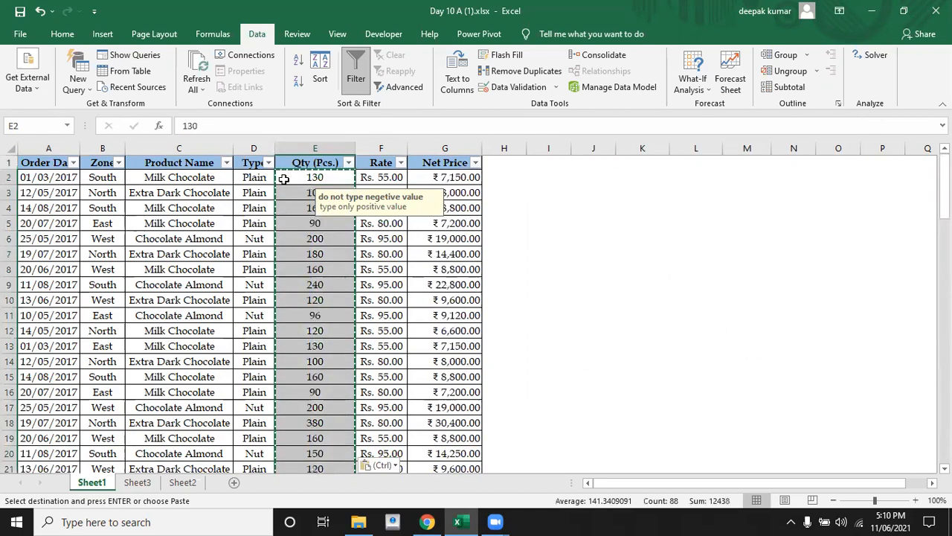
Check the quantities down the Qty (Pcs.) column, starting from E2
{"action": "left_click", "coordinate": [287, 179]}
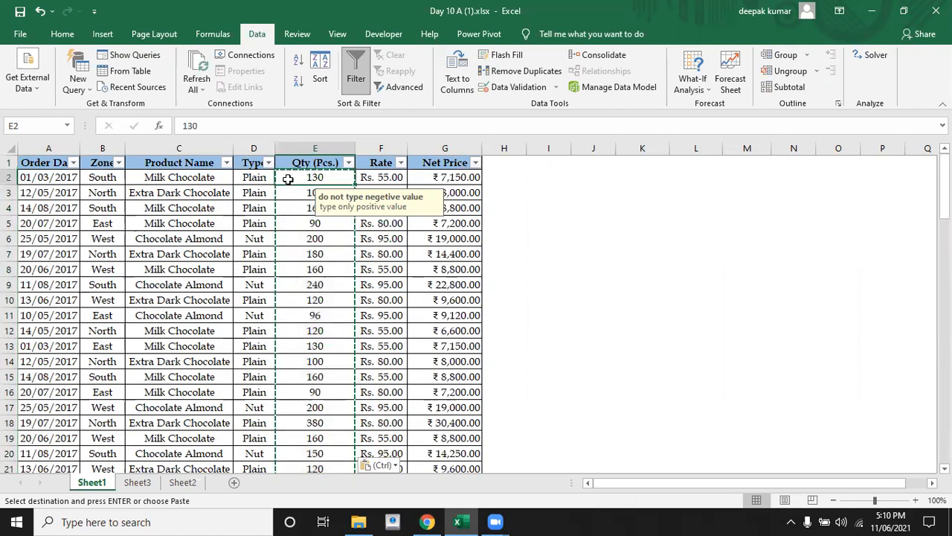
{"action": "left_click", "coordinate": [295, 193]}
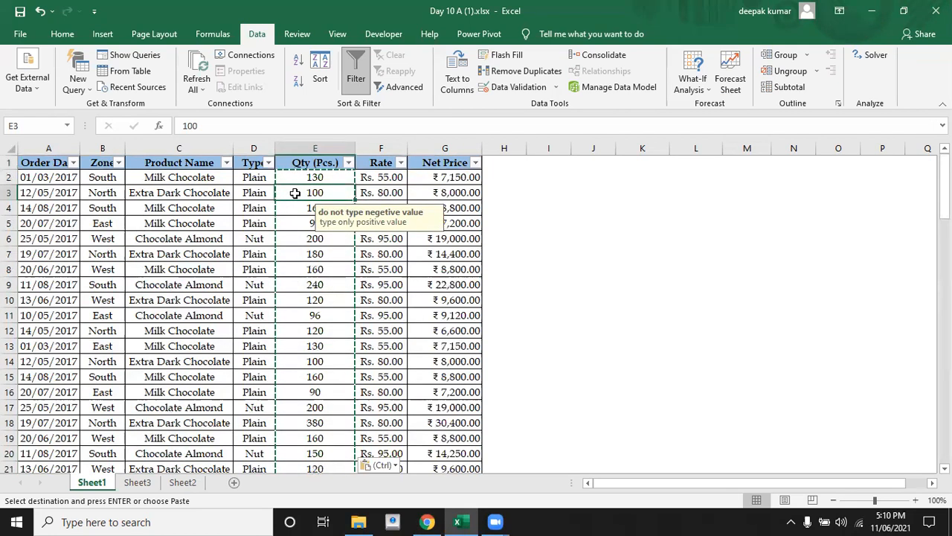
{"action": "left_click", "coordinate": [295, 209]}
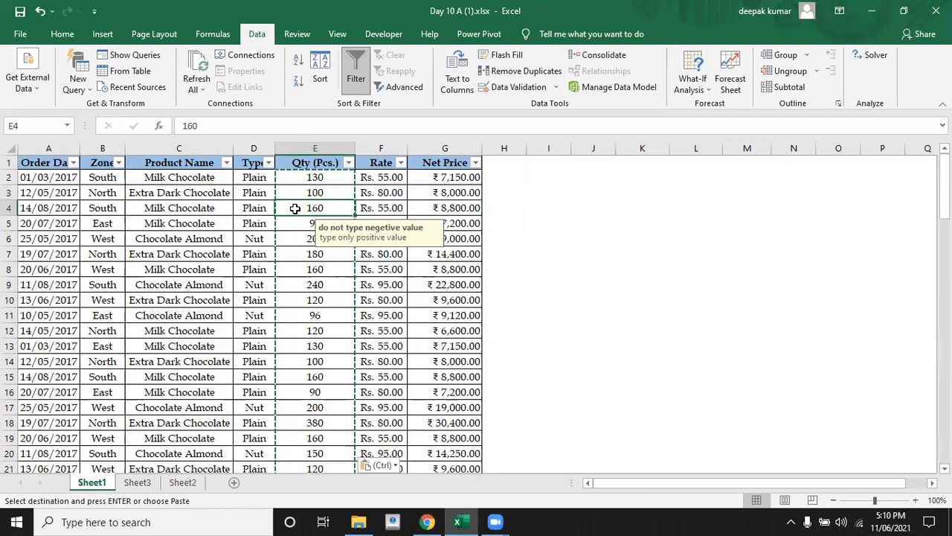
{"action": "left_click", "coordinate": [296, 283]}
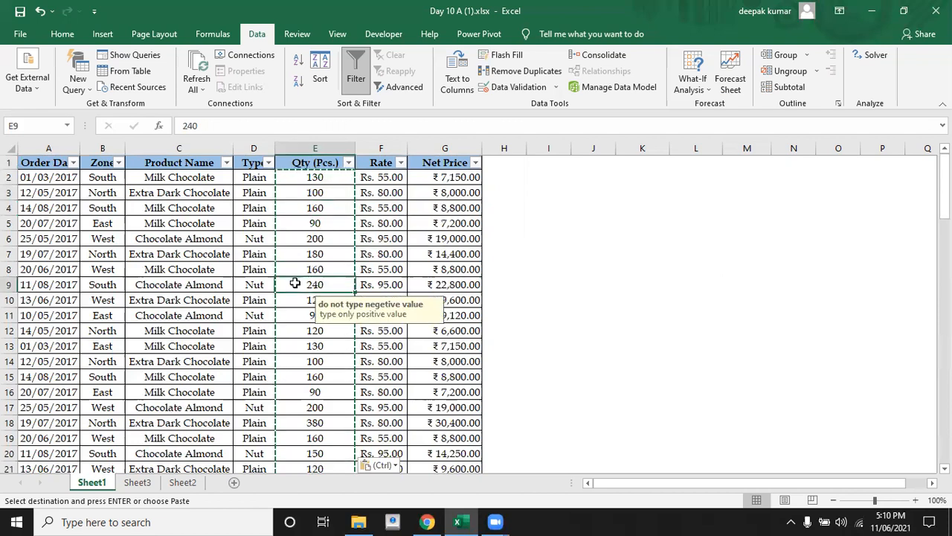
{"action": "key", "text": "Down"}
{"action": "key", "text": "Down"}
{"action": "key", "text": "Down"}
{"action": "key", "text": "Down"}
{"action": "key", "text": "Down"}
{"action": "key", "text": "Down"}
{"action": "key", "text": "Down"}
{"action": "key", "text": "Down"}
{"action": "key", "text": "Down"}
{"action": "key", "text": "Down"}
{"action": "key", "text": "Down"}
{"action": "key", "text": "Down"}
{"action": "key", "text": "Down"}
{"action": "key", "text": "Down"}
{"action": "key", "text": "Down"}
{"action": "key", "text": "Down"}
{"action": "key", "text": "Down"}
{"action": "key", "text": "Down"}
{"action": "key", "text": "Down"}
{"action": "key", "text": "Down"}
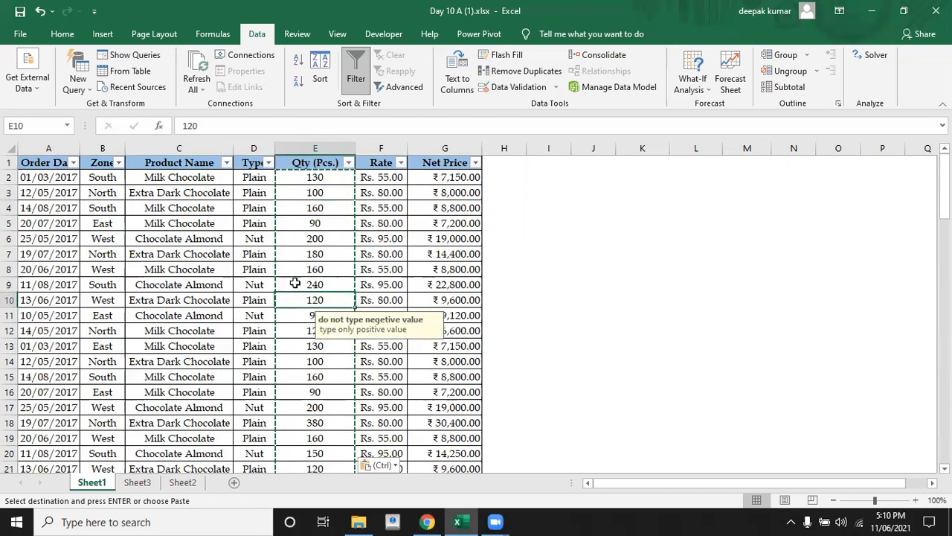
{"action": "key", "text": "Down"}
{"action": "key", "text": "Down"}
{"action": "key", "text": "Down"}
{"action": "key", "text": "Down"}
{"action": "key", "text": "Down"}
{"action": "key", "text": "Down"}
{"action": "key", "text": "Down"}
{"action": "key", "text": "Down"}
{"action": "key", "text": "Down"}
{"action": "key", "text": "Down"}
{"action": "key", "text": "Down"}
{"action": "key", "text": "Down"}
{"action": "key", "text": "Down"}
{"action": "key", "text": "Down"}
{"action": "key", "text": "Down"}
{"action": "key", "text": "Down"}
{"action": "key", "text": "Down"}
{"action": "key", "text": "Down"}
{"action": "key", "text": "Down"}
{"action": "key", "text": "Down"}
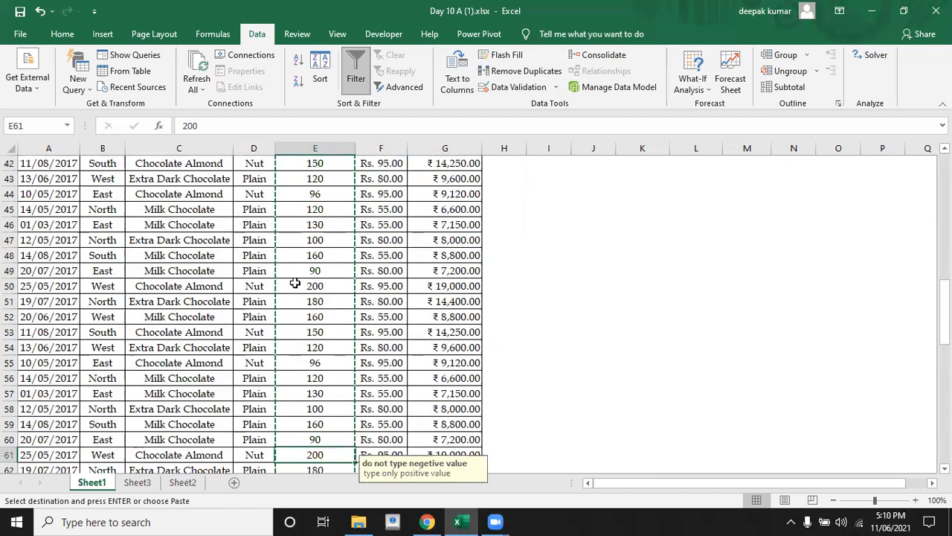
Read the eighth task in row 99 below the table
{"action": "key", "text": "Up"}
{"action": "key", "text": "Up"}
{"action": "key", "text": "Up"}
{"action": "key", "text": "Up"}
{"action": "key", "text": "Left"}
{"action": "key", "text": "Left"}
{"action": "key", "text": "Left"}
{"action": "key", "text": "Left"}
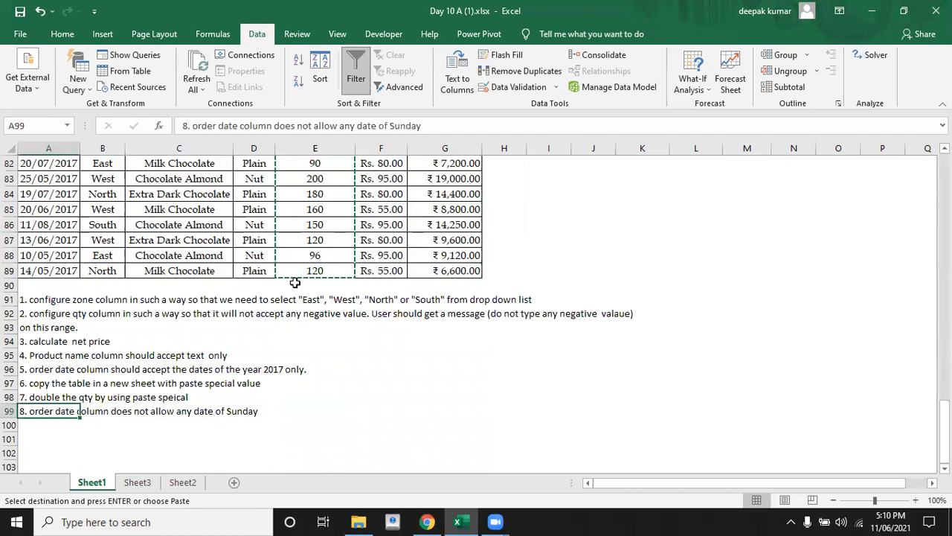
{"action": "key", "text": "Down"}
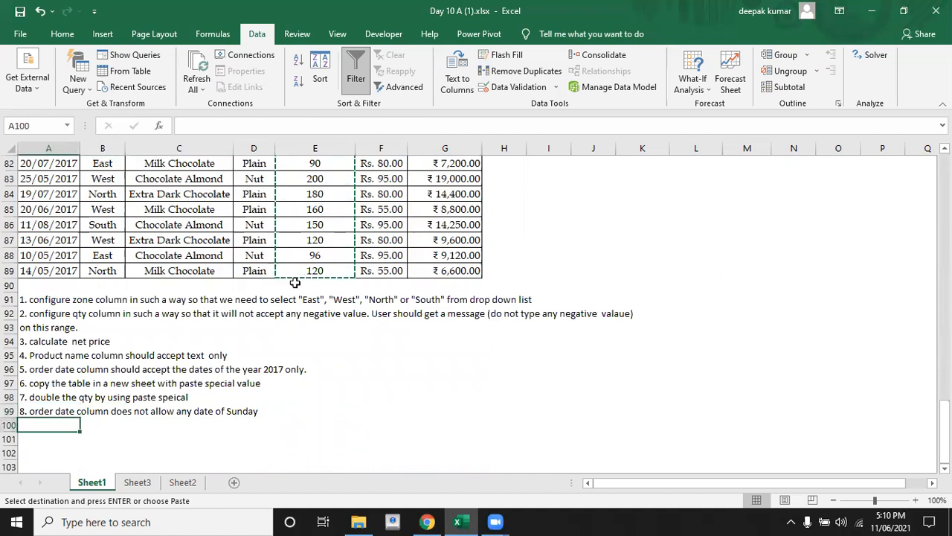
Return to the first rows of the Order Date column and examine the dates
{"action": "key", "text": "Up"}
{"action": "key", "text": "Up"}
{"action": "key", "text": "Up"}
{"action": "key", "text": "Up"}
{"action": "key", "text": "Up"}
{"action": "key", "text": "Up"}
{"action": "key", "text": "Up"}
{"action": "key", "text": "Up"}
{"action": "key", "text": "Up"}
{"action": "key", "text": "Up"}
{"action": "key", "text": "Up"}
{"action": "key", "text": "Up"}
{"action": "key", "text": "Up"}
{"action": "key", "text": "Up"}
{"action": "key", "text": "Up"}
{"action": "key", "text": "Up"}
{"action": "key", "text": "Up"}
{"action": "key", "text": "Up"}
{"action": "key", "text": "Up"}
{"action": "key", "text": "Up"}
{"action": "key", "text": "Up"}
{"action": "key", "text": "Up"}
{"action": "key", "text": "Up"}
{"action": "key", "text": "Up"}
{"action": "key", "text": "Up"}
{"action": "key", "text": "Up"}
{"action": "key", "text": "Up"}
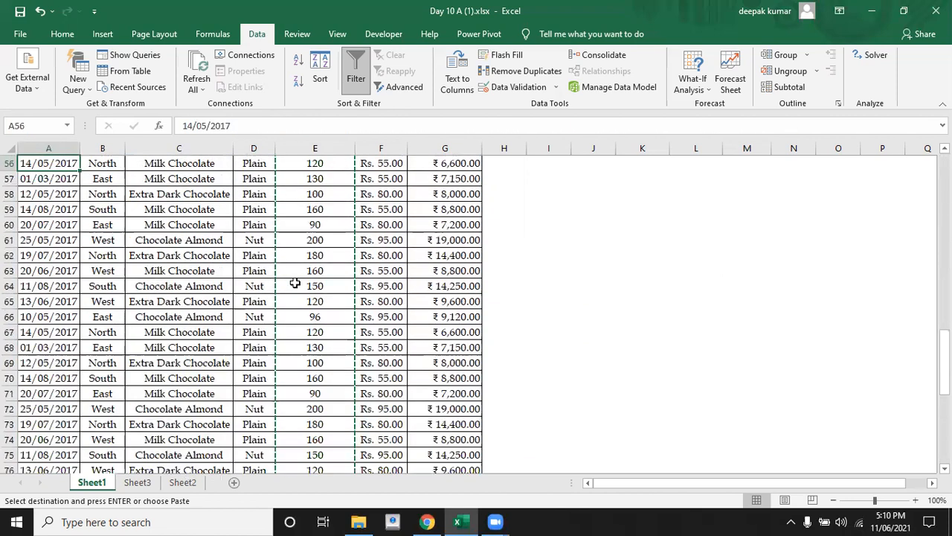
{"action": "key", "text": "Up"}
{"action": "key", "text": "Up"}
{"action": "key", "text": "Up"}
{"action": "key", "text": "Up"}
{"action": "key", "text": "Up"}
{"action": "key", "text": "Up"}
{"action": "key", "text": "Up"}
{"action": "key", "text": "Up"}
{"action": "key", "text": "Up"}
{"action": "key", "text": "Up"}
{"action": "key", "text": "Up"}
{"action": "key", "text": "Up"}
{"action": "key", "text": "Up"}
{"action": "key", "text": "Up"}
{"action": "key", "text": "Up"}
{"action": "key", "text": "Up"}
{"action": "key", "text": "Up"}
{"action": "key", "text": "Up"}
{"action": "key", "text": "Up"}
{"action": "key", "text": "Up"}
{"action": "key", "text": "Up"}
{"action": "key", "text": "Up"}
{"action": "key", "text": "Up"}
{"action": "key", "text": "Up"}
{"action": "key", "text": "Up"}
{"action": "key", "text": "Up"}
{"action": "key", "text": "Up"}
{"action": "key", "text": "Up"}
{"action": "key", "text": "Up"}
{"action": "key", "text": "Up"}
{"action": "key", "text": "Up"}
{"action": "key", "text": "Up"}
{"action": "key", "text": "Up"}
{"action": "key", "text": "Up"}
{"action": "key", "text": "Up"}
{"action": "key", "text": "Up"}
{"action": "key", "text": "Up"}
{"action": "key", "text": "Up"}
{"action": "key", "text": "Up"}
{"action": "key", "text": "Up"}
{"action": "key", "text": "Down"}
{"action": "key", "text": "Down"}
{"action": "key", "text": "Down"}
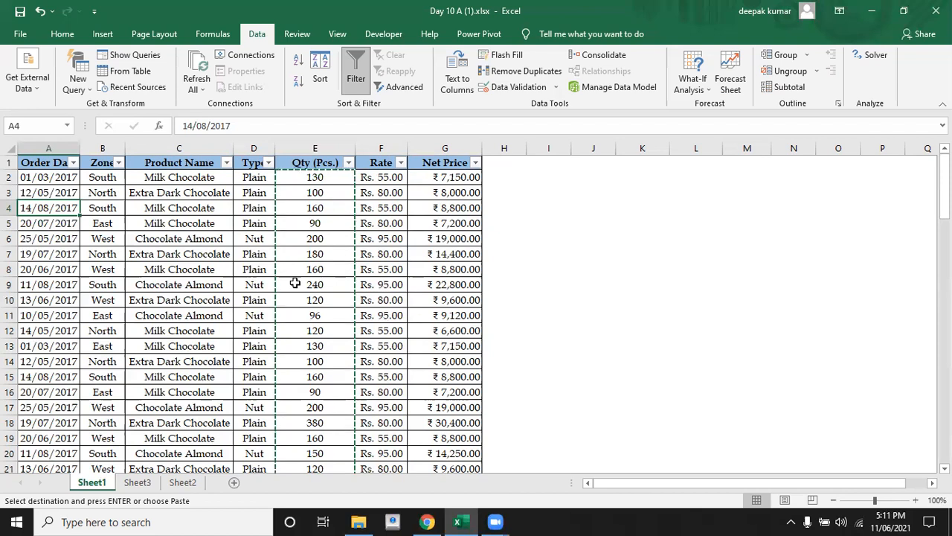
{"action": "key", "text": "Right"}
{"action": "key", "text": "Right"}
{"action": "key", "text": "Right"}
{"action": "key", "text": "Right"}
{"action": "key", "text": "Right"}
{"action": "key", "text": "Right"}
{"action": "key", "text": "Right"}
{"action": "key", "text": "Right"}
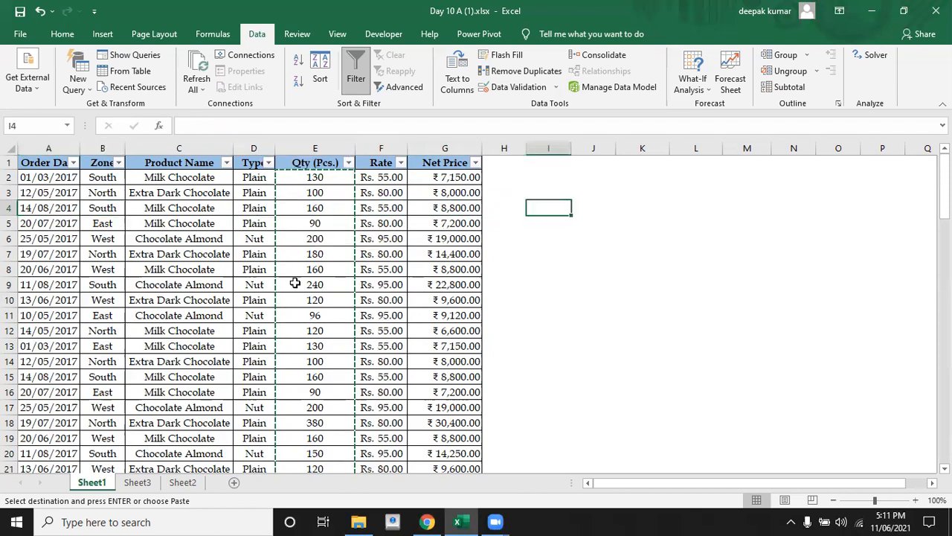
{"action": "type", "text": "="}
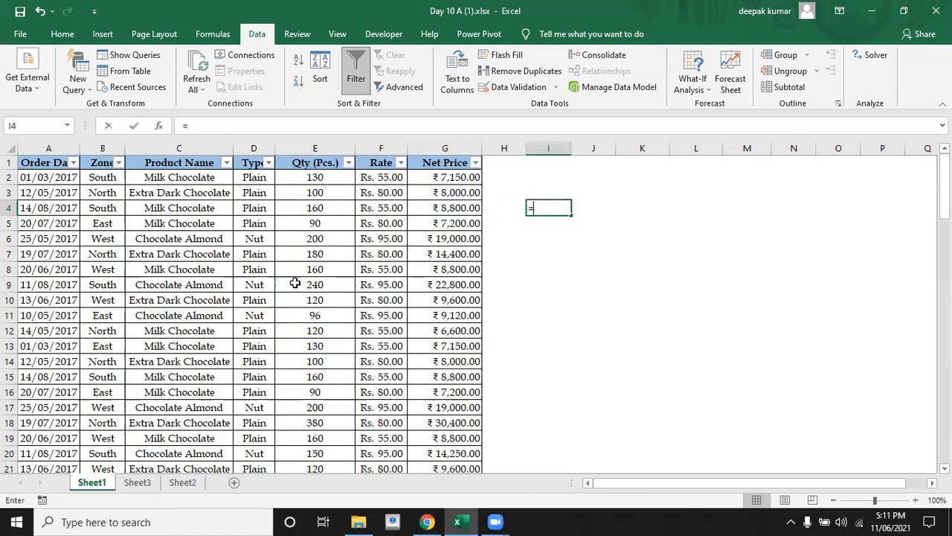
{"action": "type", "text": "eekday"}
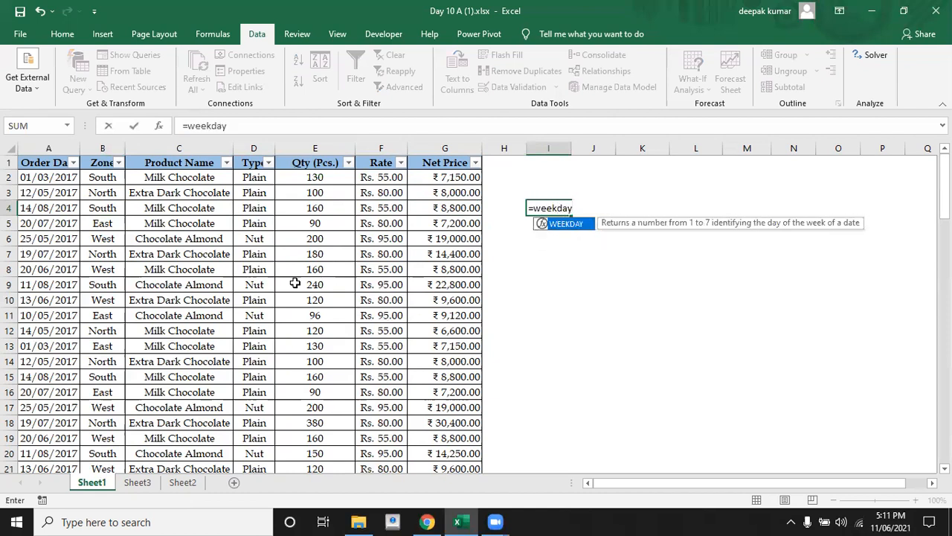
{"action": "type", "text": "("}
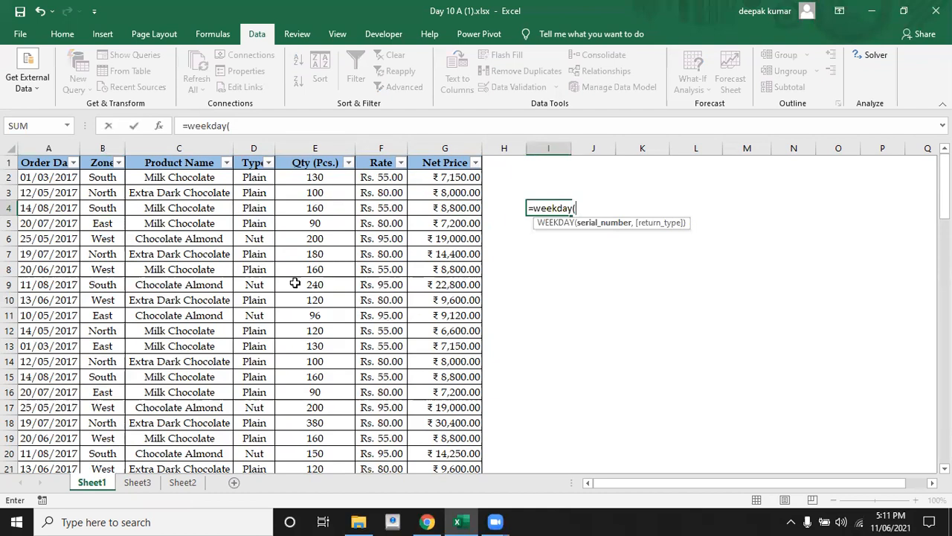
{"action": "type", "text": "22,"}
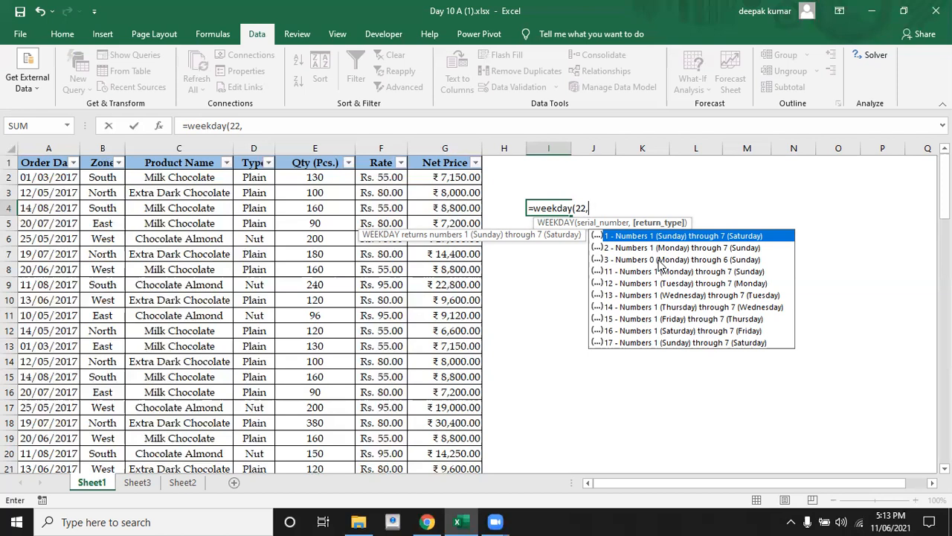
{"action": "key", "text": "Escape"}
{"action": "key", "text": "Escape"}
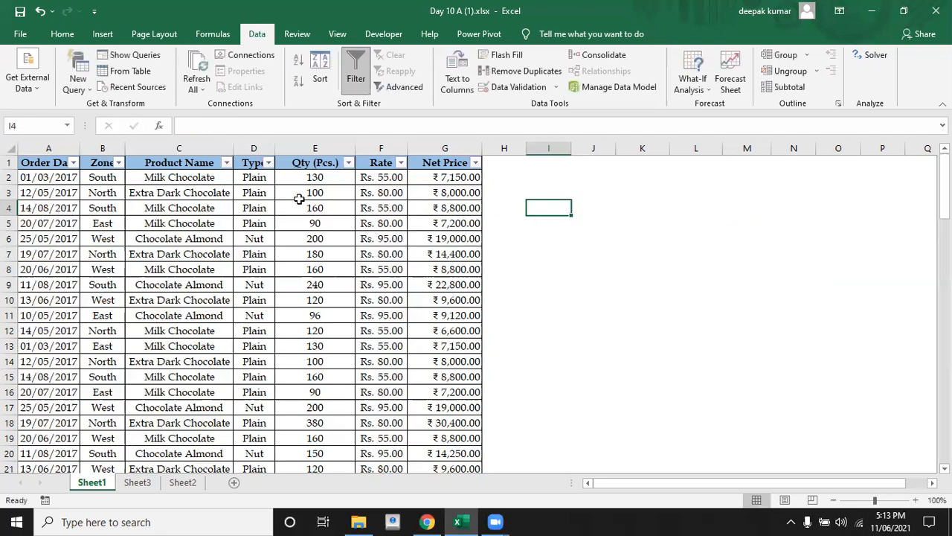
Enter the formula =WEEKDAY(A2,1) in J3 to get the weekday number of the first order date
{"action": "left_click", "coordinate": [49, 179]}
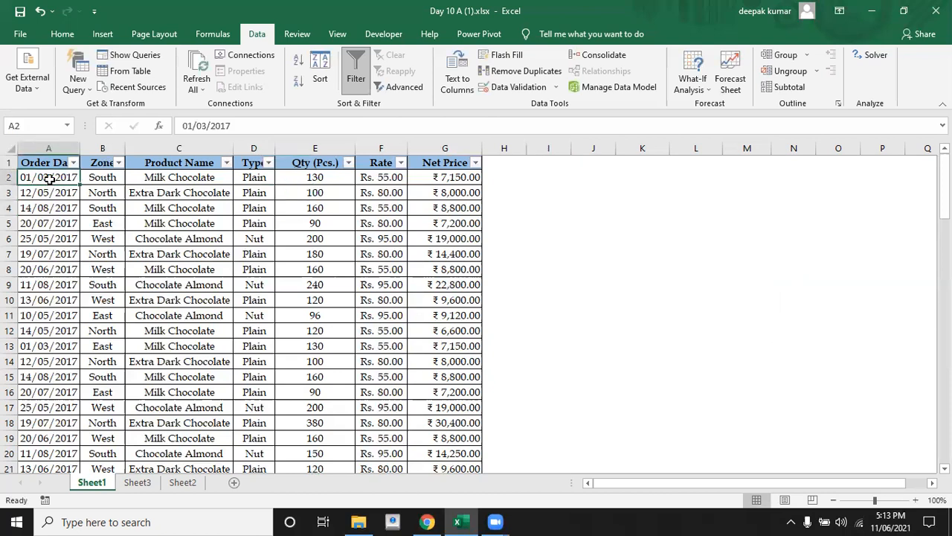
{"action": "left_click", "coordinate": [591, 188]}
{"action": "type", "text": "="}
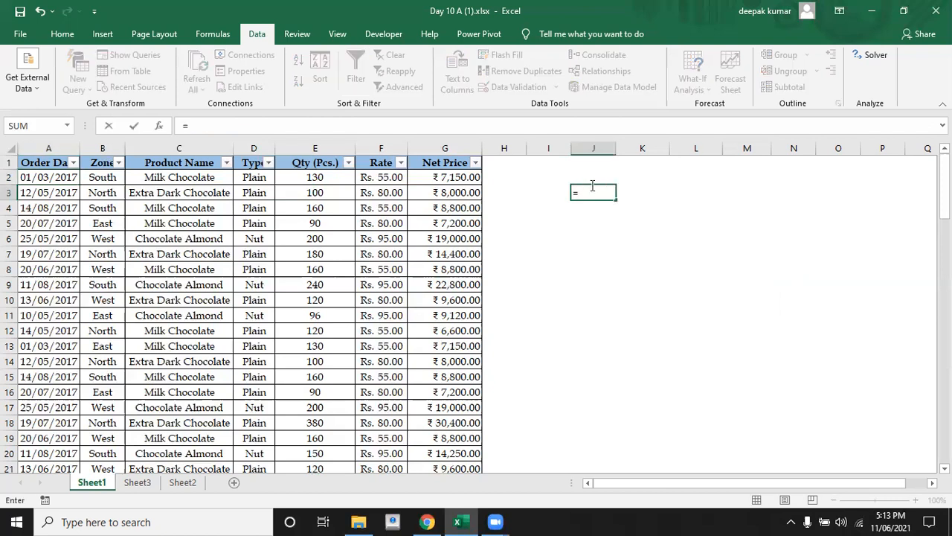
{"action": "type", "text": "week"}
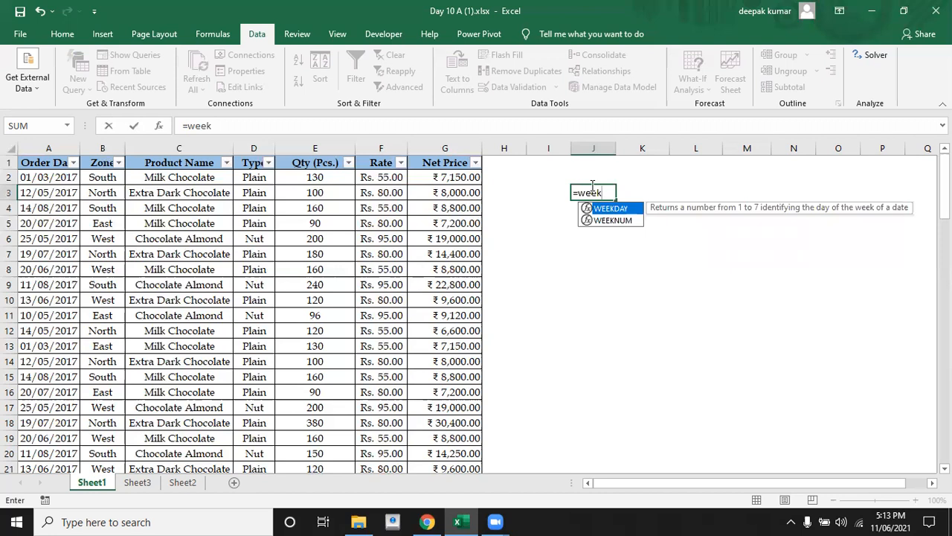
{"action": "key", "text": "Tab"}
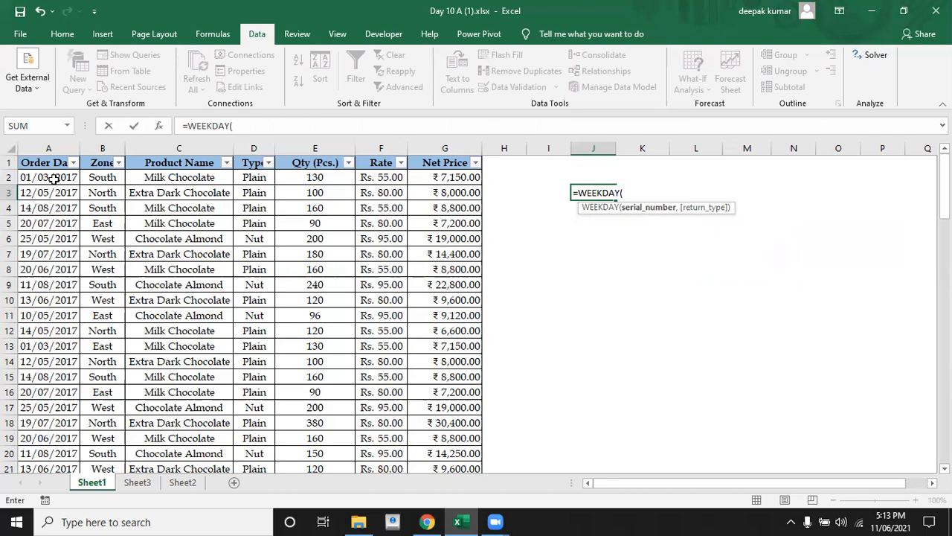
{"action": "left_click", "coordinate": [53, 179]}
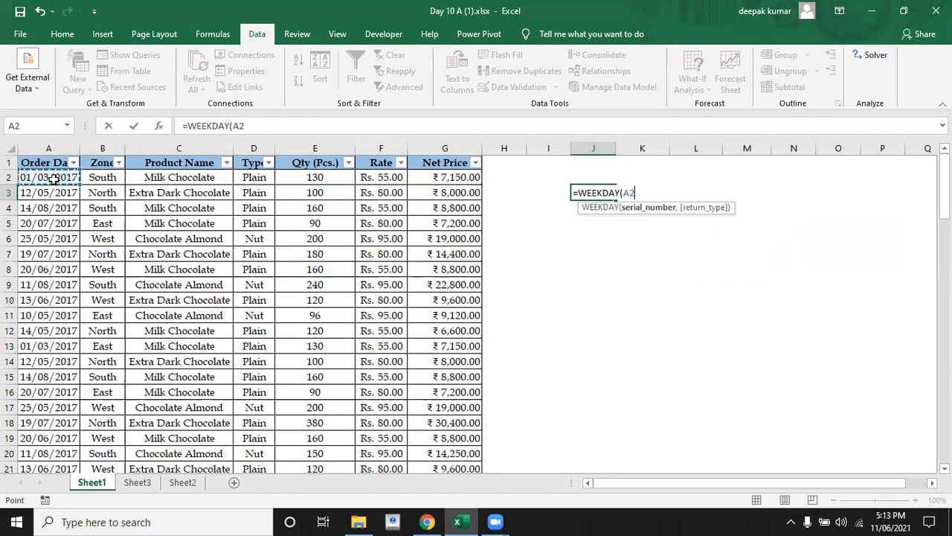
{"action": "type", "text": ","}
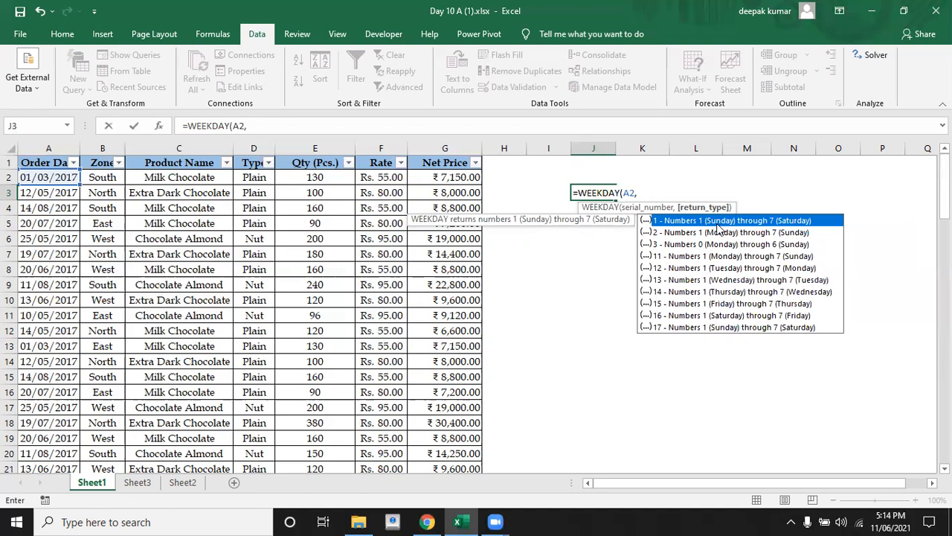
{"action": "type", "text": "1)"}
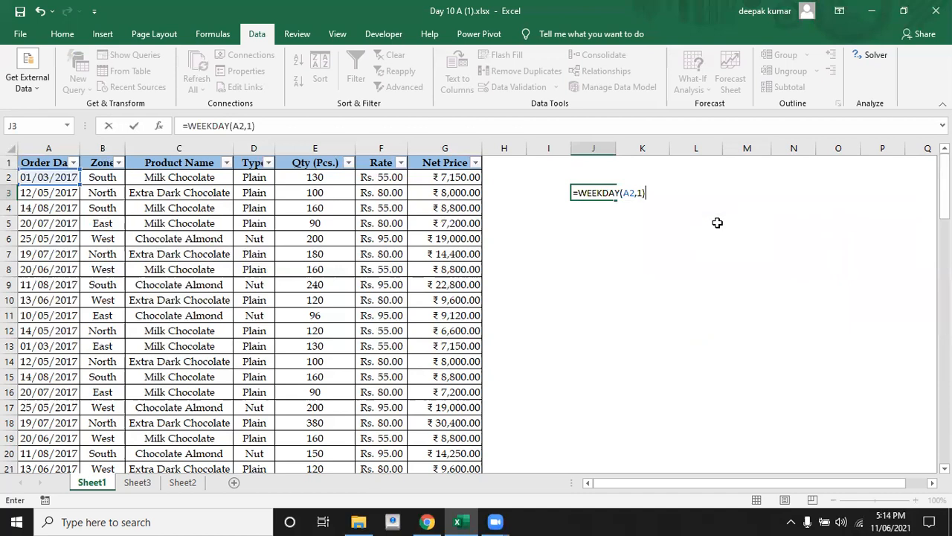
{"action": "key", "text": "Return"}
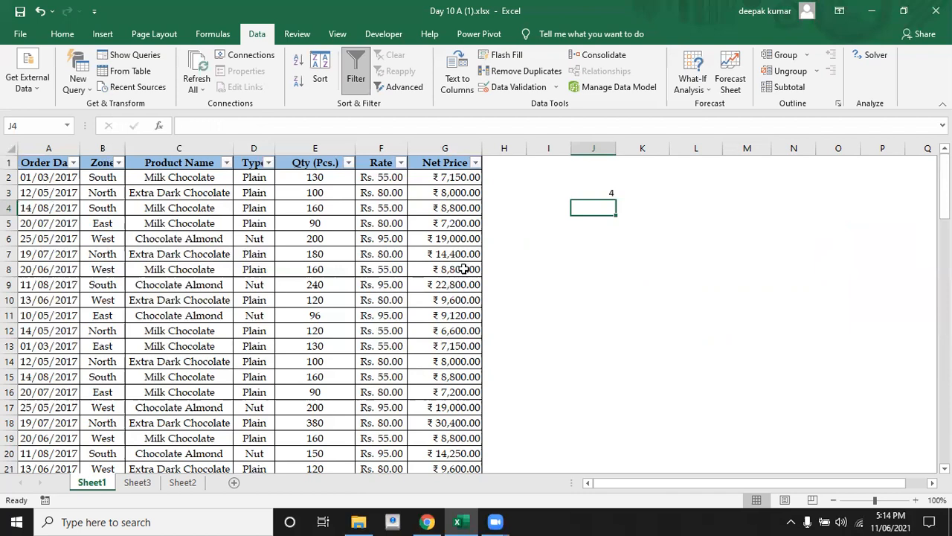
Enter the formula =WEEKDAY(A2,2) in J4 to number the first order date's weekday with Monday as 1
{"action": "type", "text": "="}
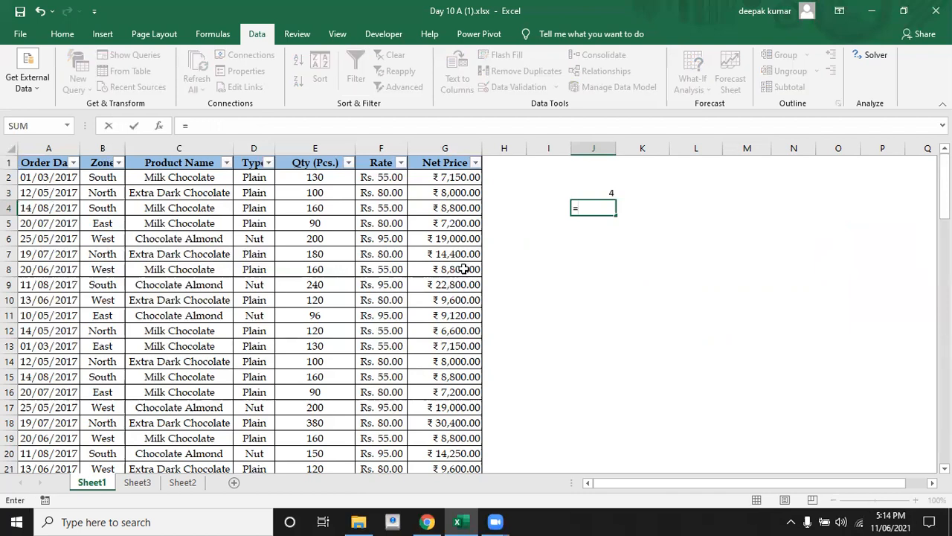
{"action": "type", "text": "weekday"}
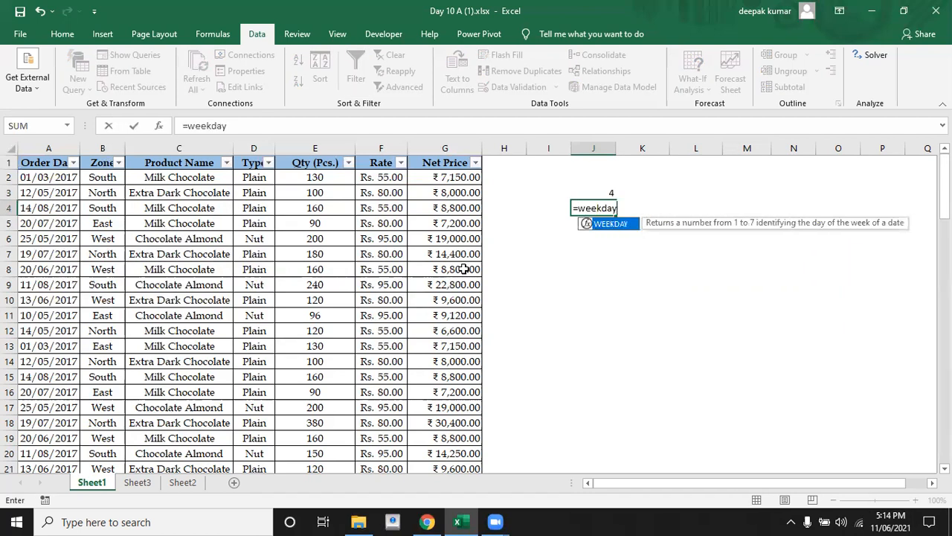
{"action": "key", "text": "Tab"}
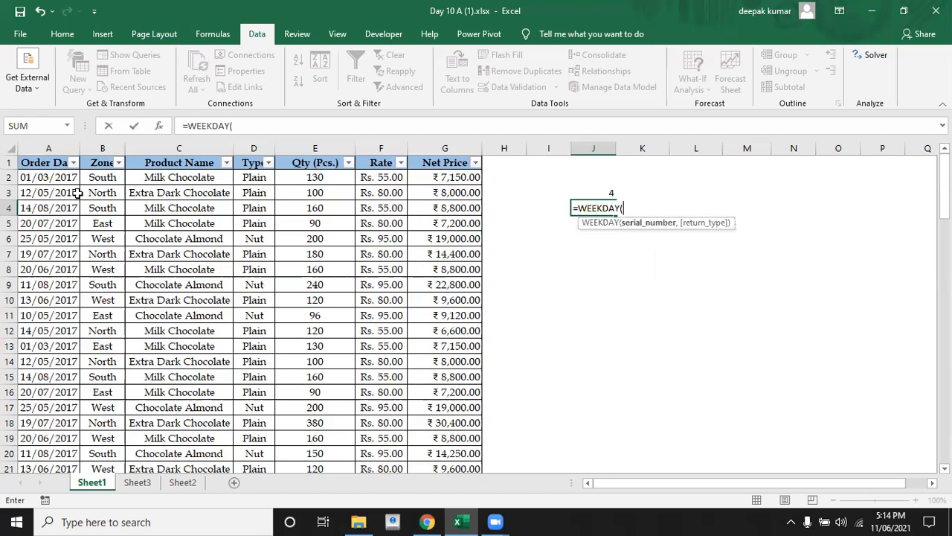
{"action": "left_click", "coordinate": [59, 176]}
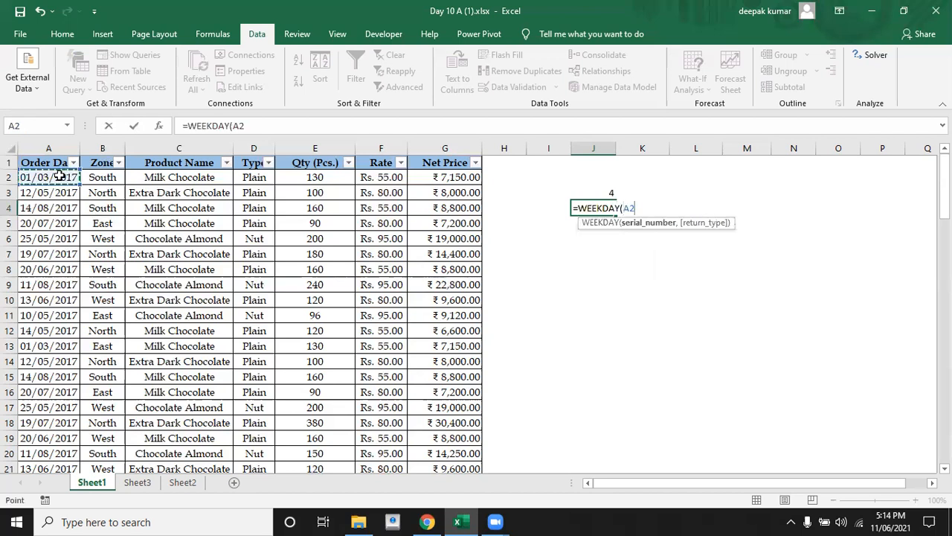
{"action": "type", "text": ","}
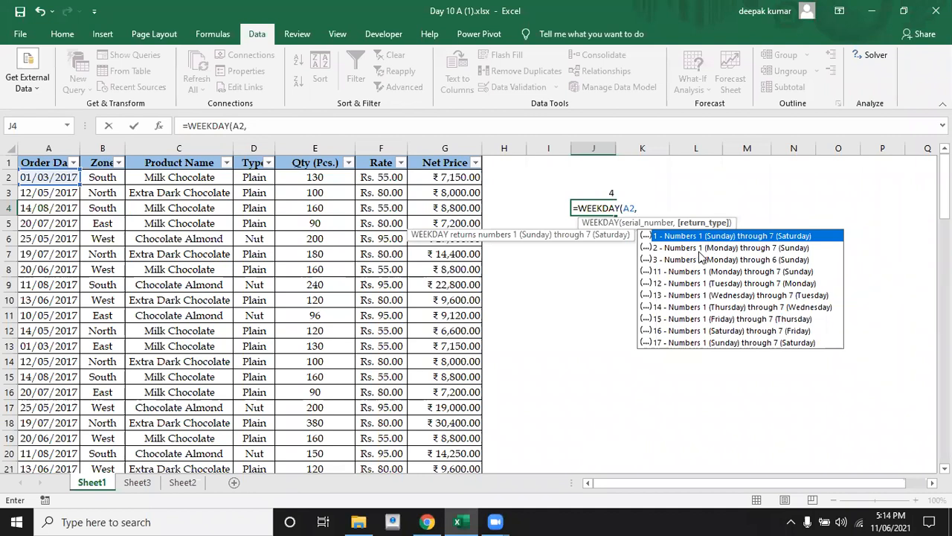
{"action": "type", "text": "2"}
{"action": "type", "text": ")"}
{"action": "key", "text": "Return"}
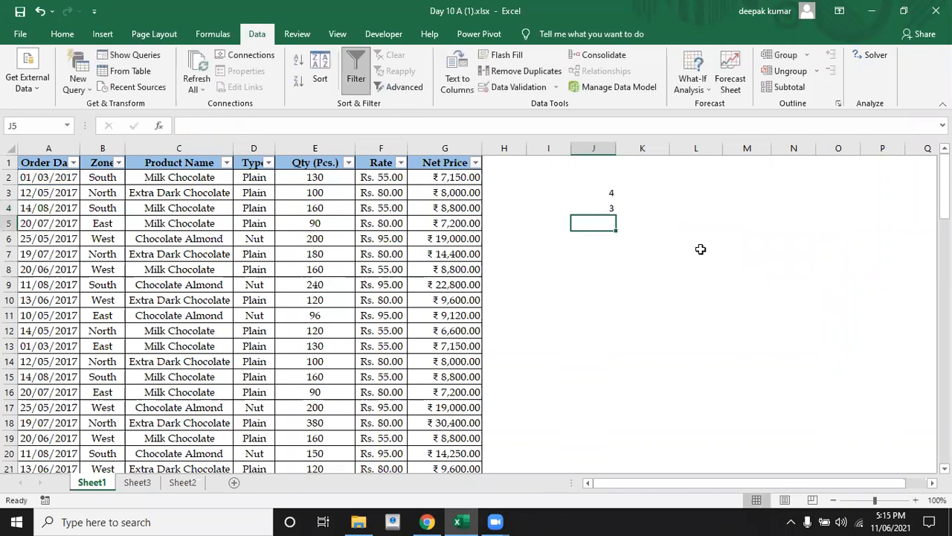
{"action": "left_click", "coordinate": [601, 210]}
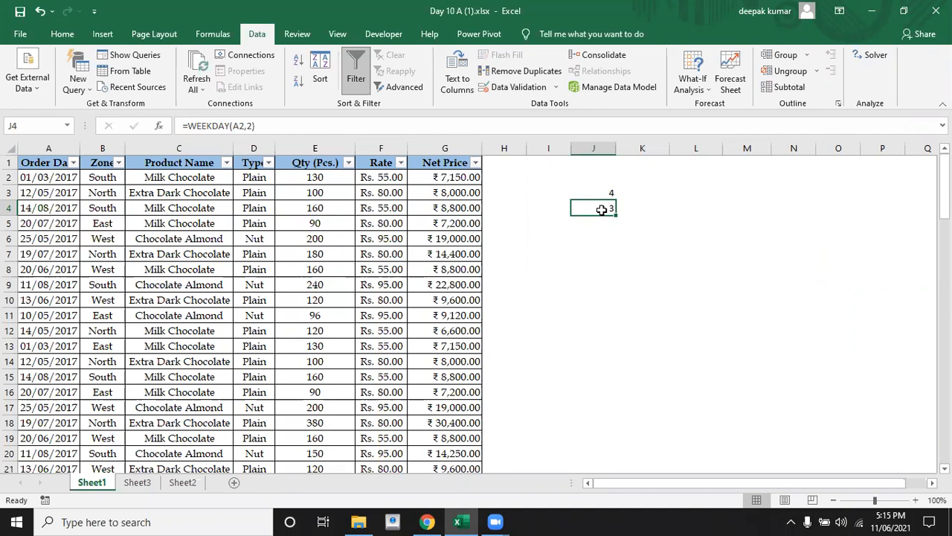
{"action": "left_click", "coordinate": [640, 221]}
{"action": "left_click", "coordinate": [593, 208]}
{"action": "left_click", "coordinate": [590, 224]}
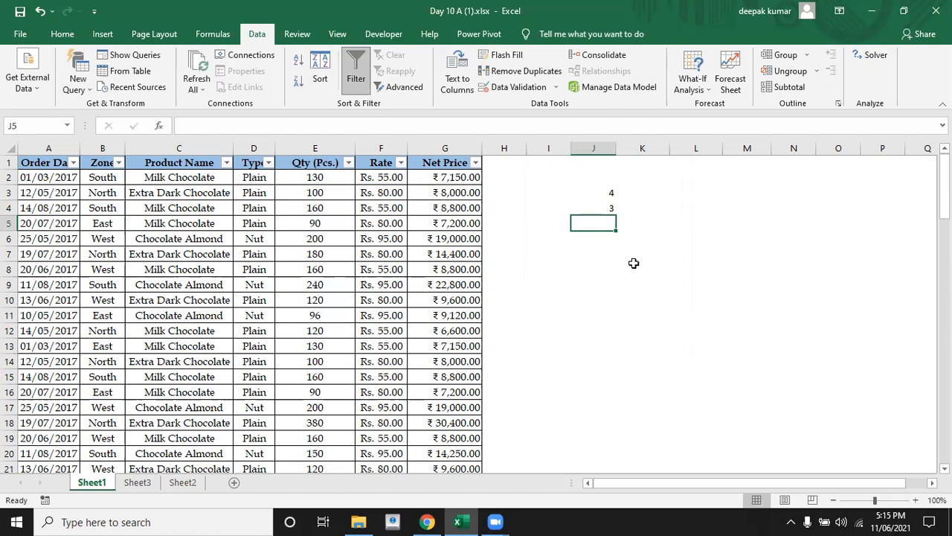
{"action": "type", "text": "=week"}
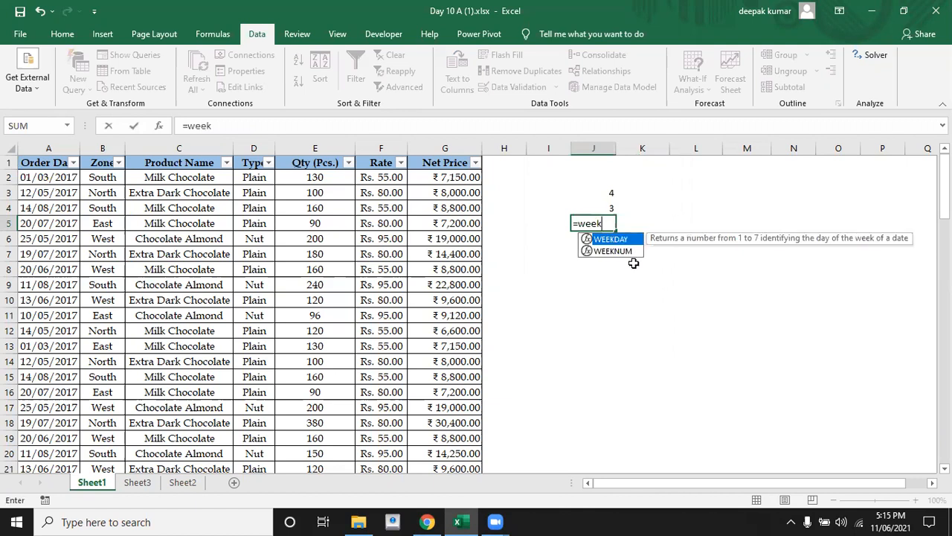
{"action": "key", "text": "Tab"}
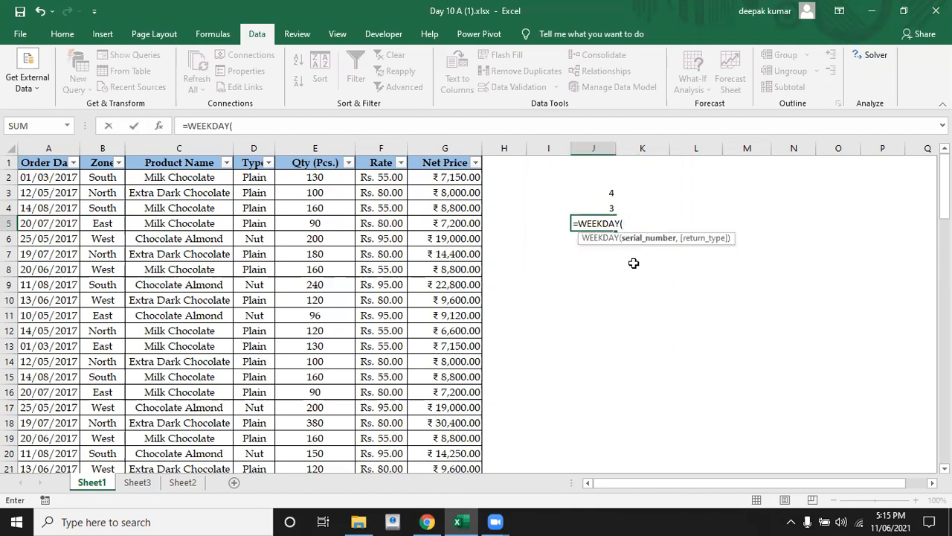
{"action": "type", "text": "33,"}
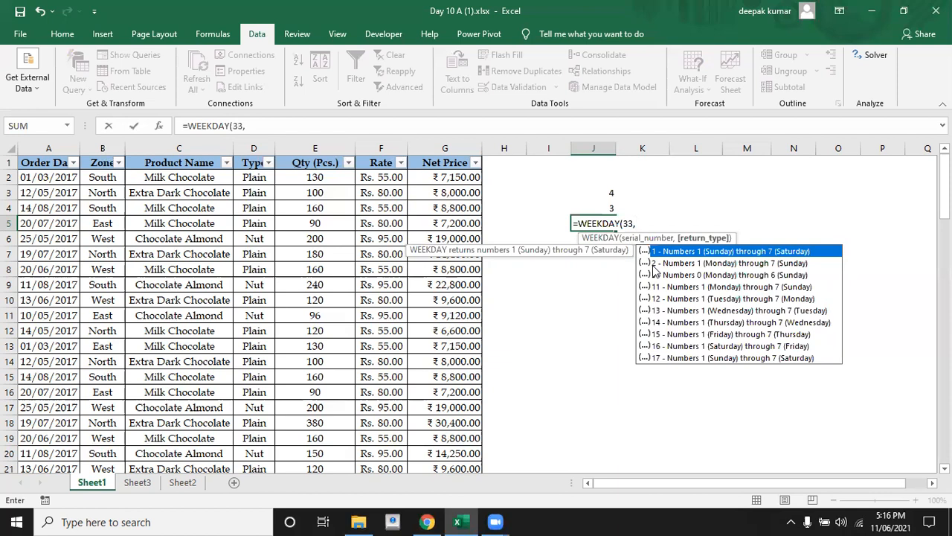
{"action": "key", "text": "Escape"}
{"action": "key", "text": "Escape"}
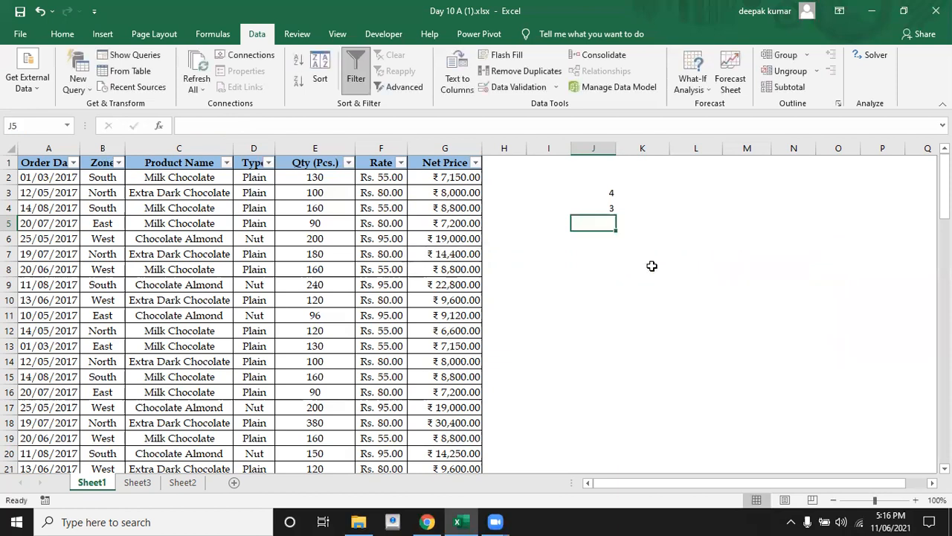
Change the data validation type for all order dates from A2 to A89 to Custom
{"action": "key", "text": "Left"}
{"action": "key", "text": "Left"}
{"action": "key", "text": "Left"}
{"action": "key", "text": "Left"}
{"action": "key", "text": "Left"}
{"action": "key", "text": "Left"}
{"action": "key", "text": "Left"}
{"action": "key", "text": "Left"}
{"action": "key", "text": "Left"}
{"action": "key", "text": "Up"}
{"action": "key", "text": "Up"}
{"action": "key", "text": "Up"}
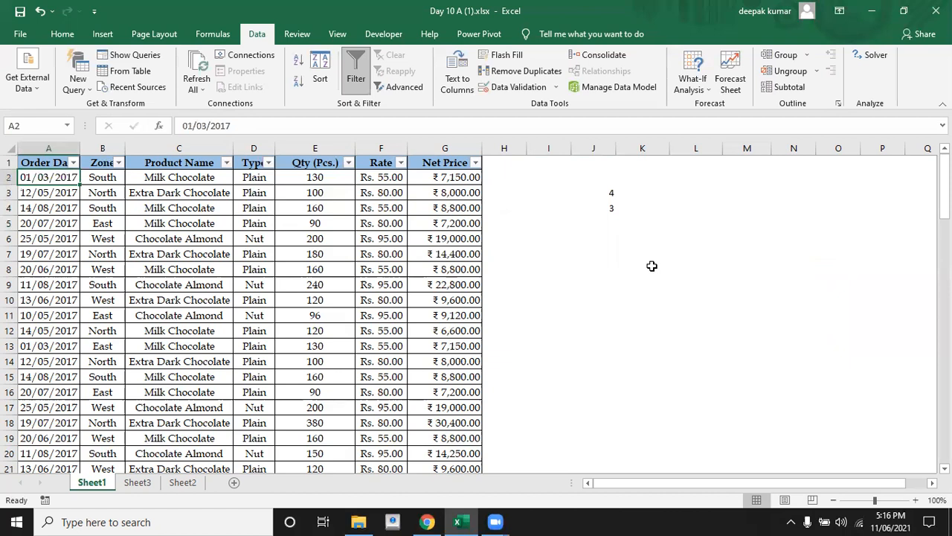
{"action": "key", "text": "ctrl+shift+Down"}
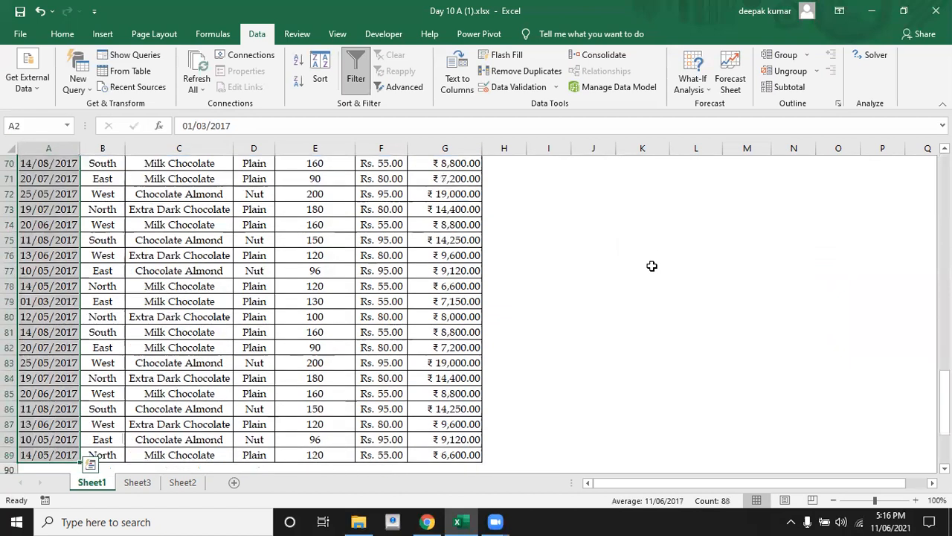
{"action": "left_click", "coordinate": [519, 87]}
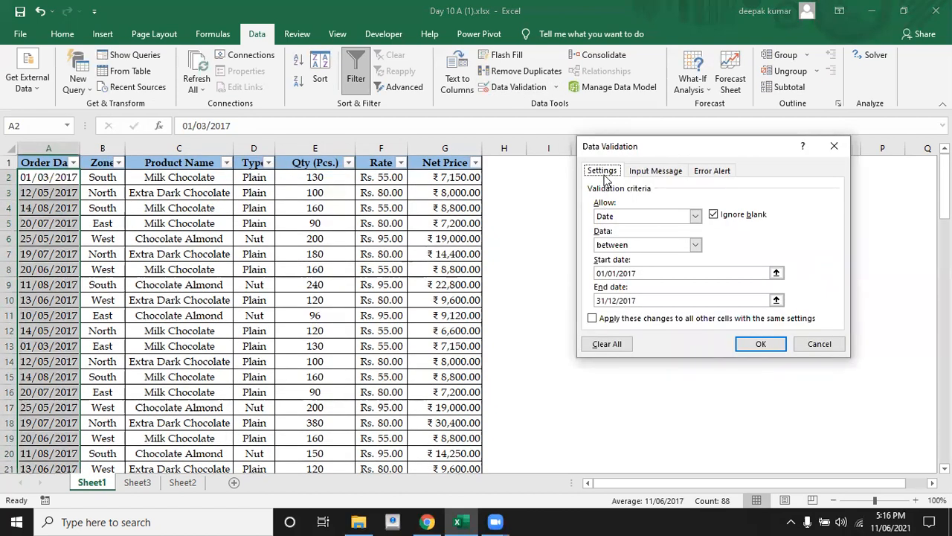
{"action": "left_click", "coordinate": [697, 221]}
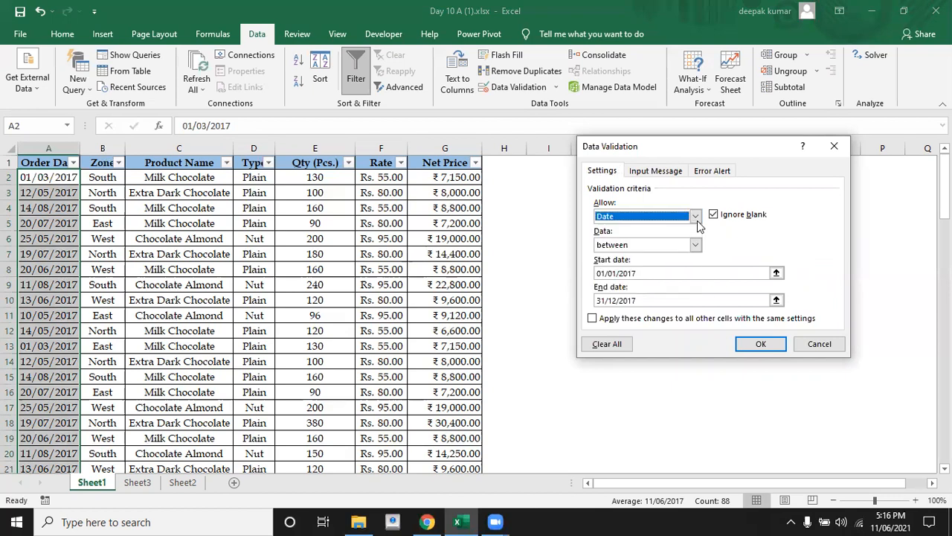
{"action": "left_click", "coordinate": [697, 217]}
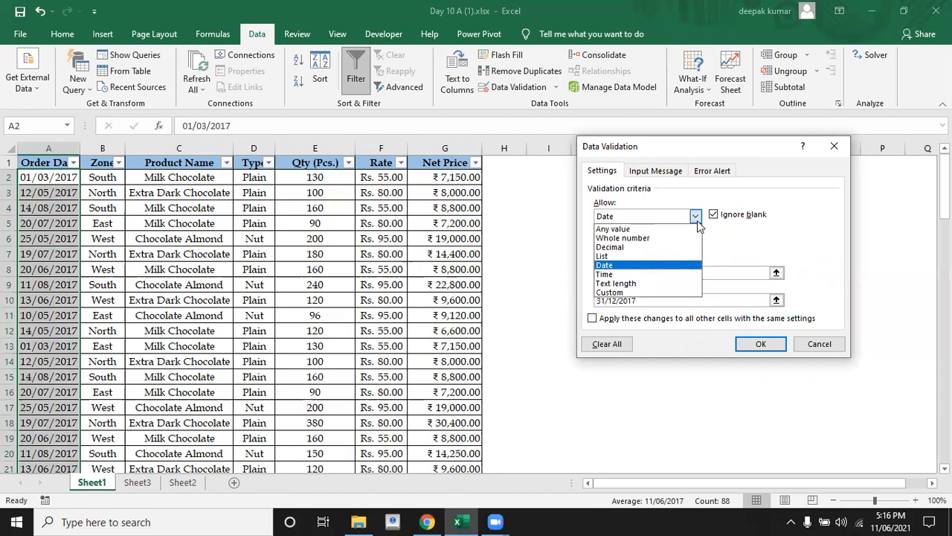
{"action": "left_click", "coordinate": [641, 232]}
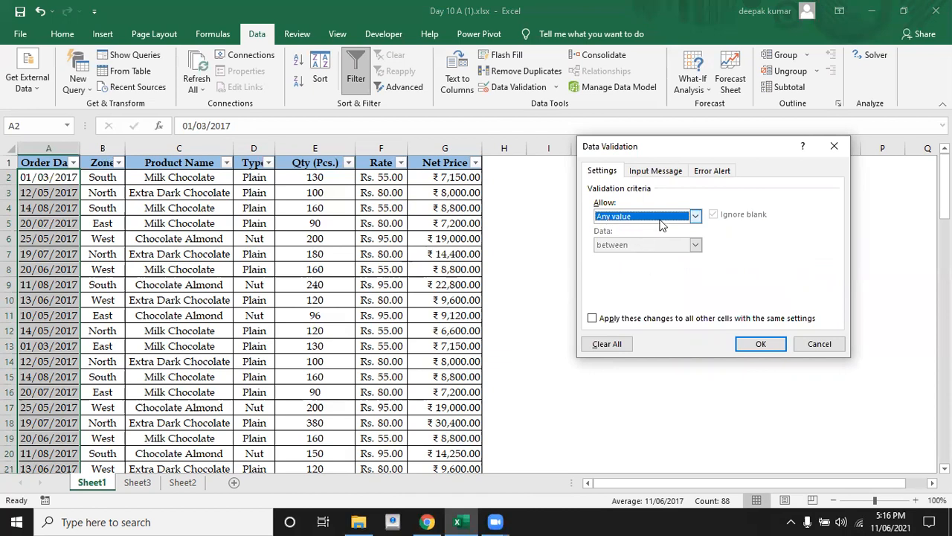
{"action": "left_click", "coordinate": [695, 216]}
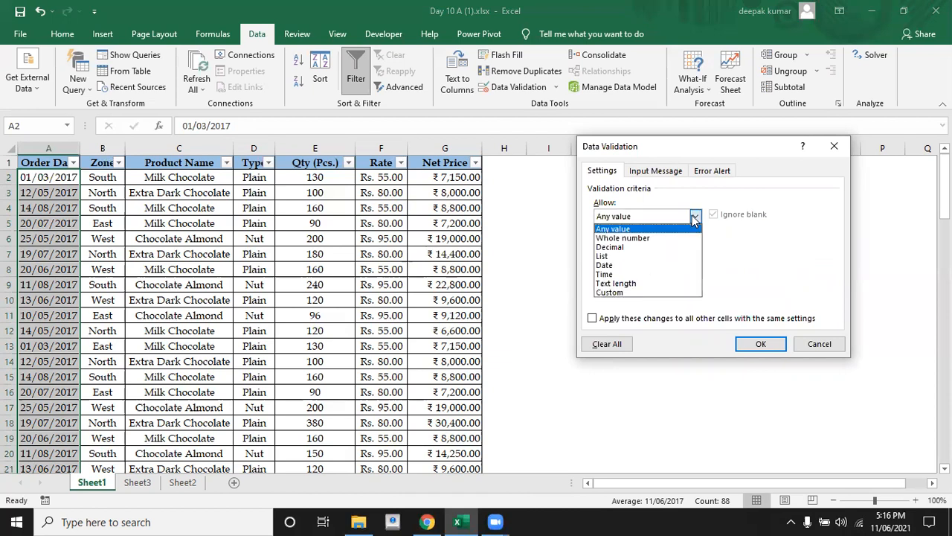
{"action": "left_click", "coordinate": [618, 294]}
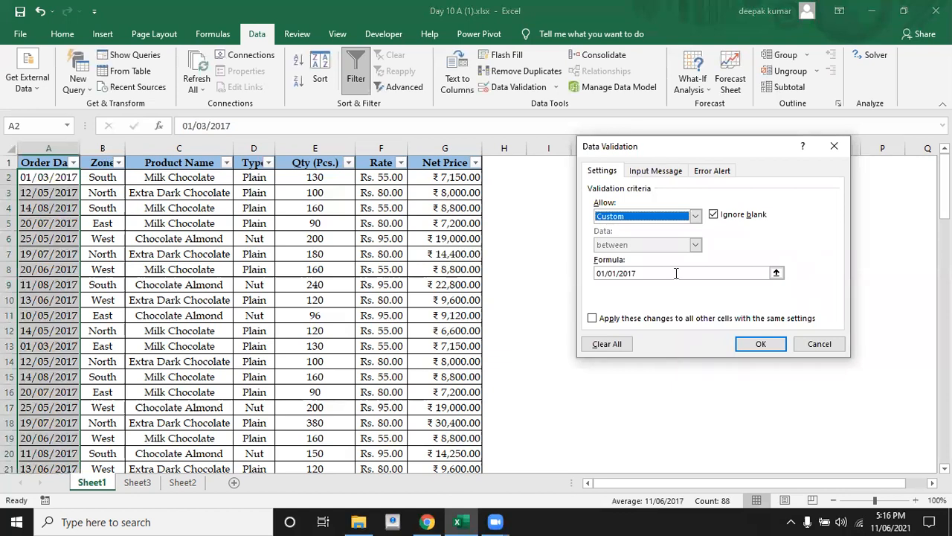
{"action": "left_click", "coordinate": [694, 217]}
{"action": "left_click", "coordinate": [695, 217]}
Set the custom validation formula for the order dates to =weekday(A2,2)<7 and apply the rule
{"action": "left_click", "coordinate": [647, 273]}
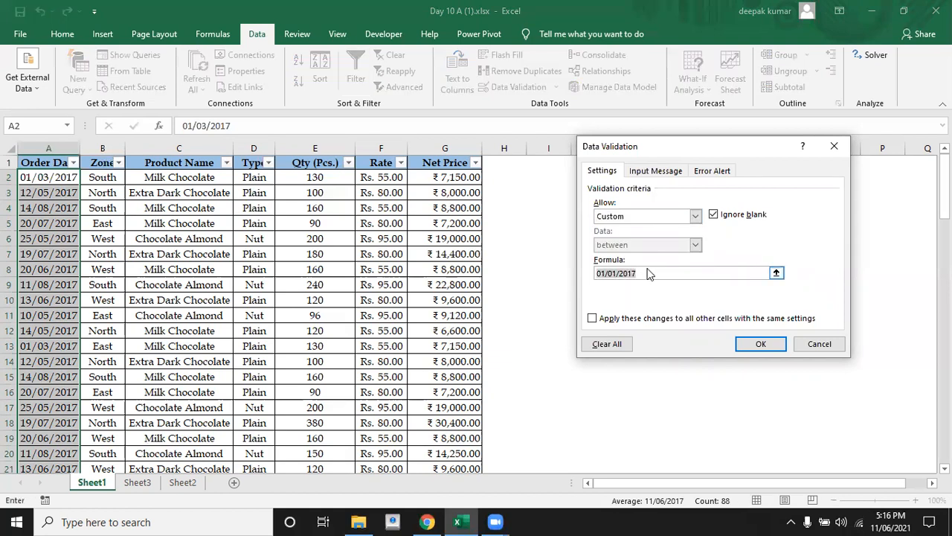
{"action": "key", "text": "BackSpace"}
{"action": "type", "text": "=weekday("}
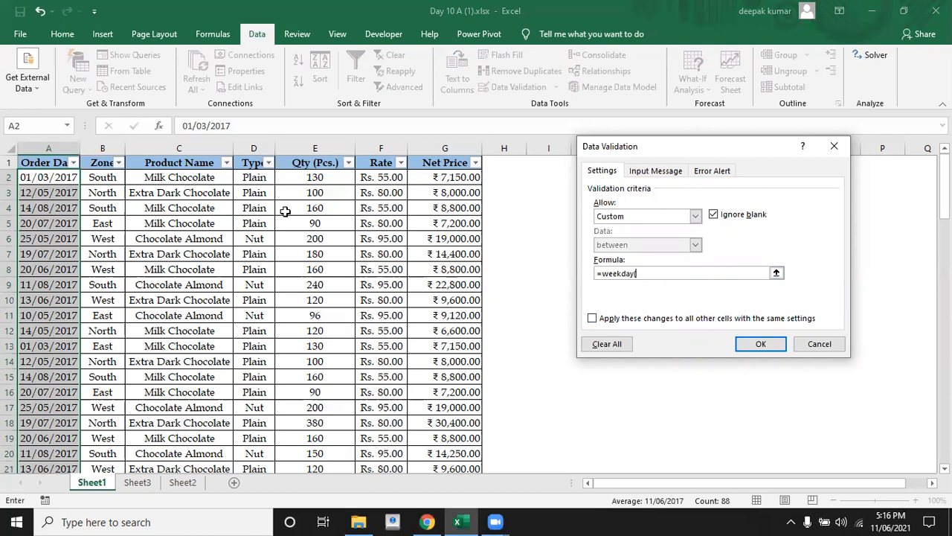
{"action": "left_click", "coordinate": [45, 177]}
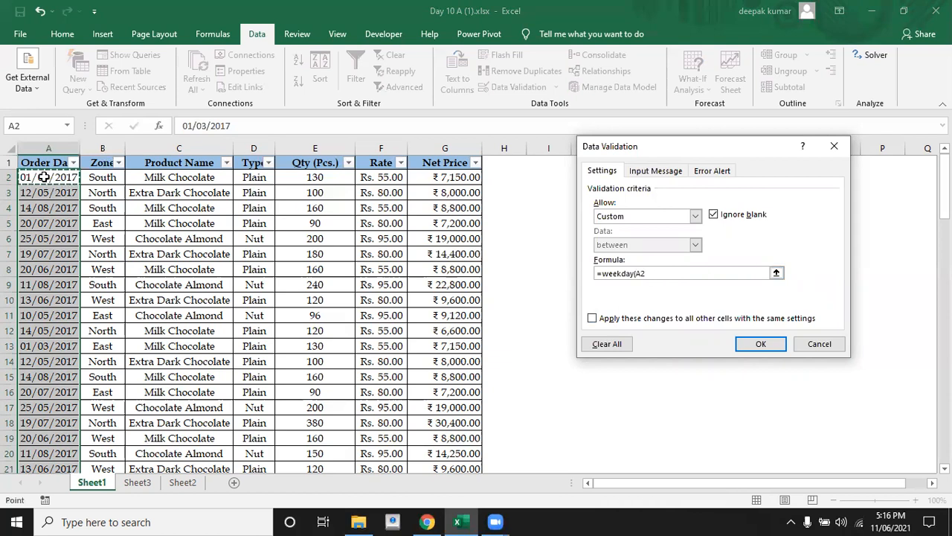
{"action": "type", "text": ",2"}
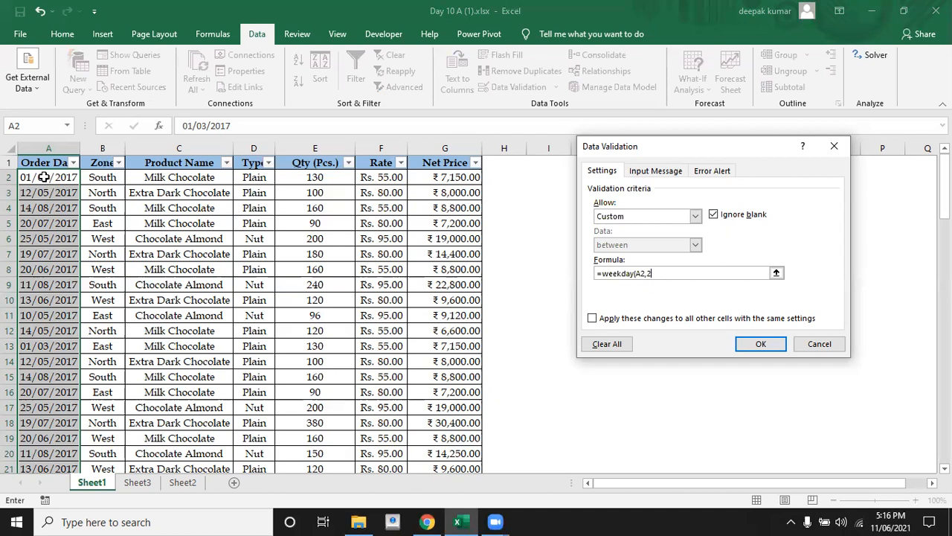
{"action": "type", "text": ")"}
{"action": "type", "text": "<6"}
{"action": "key", "text": "BackSpace"}
{"action": "type", "text": "7"}
{"action": "left_click", "coordinate": [762, 343]}
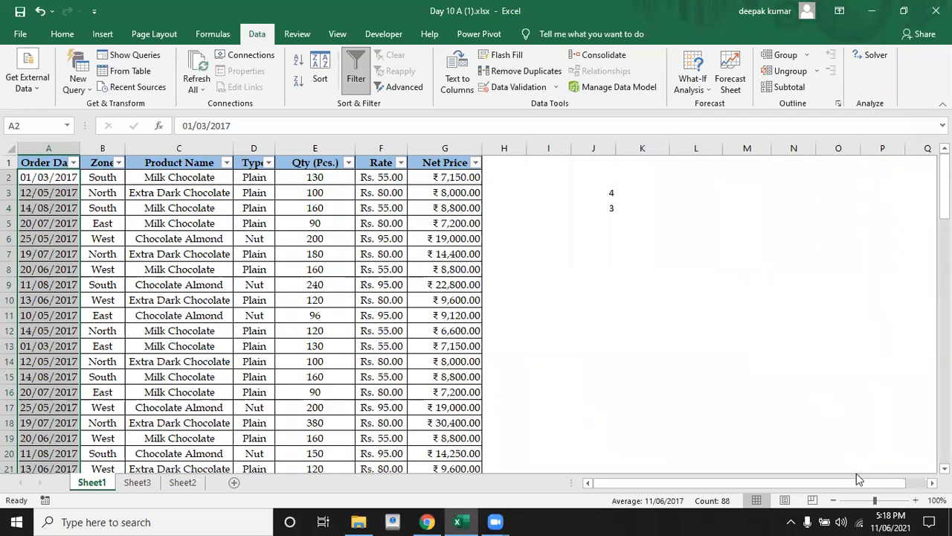
Check the June 2021 calendar for a Sunday and try to enter 13-6-2021 as the order date in A2
{"action": "left_click", "coordinate": [888, 519]}
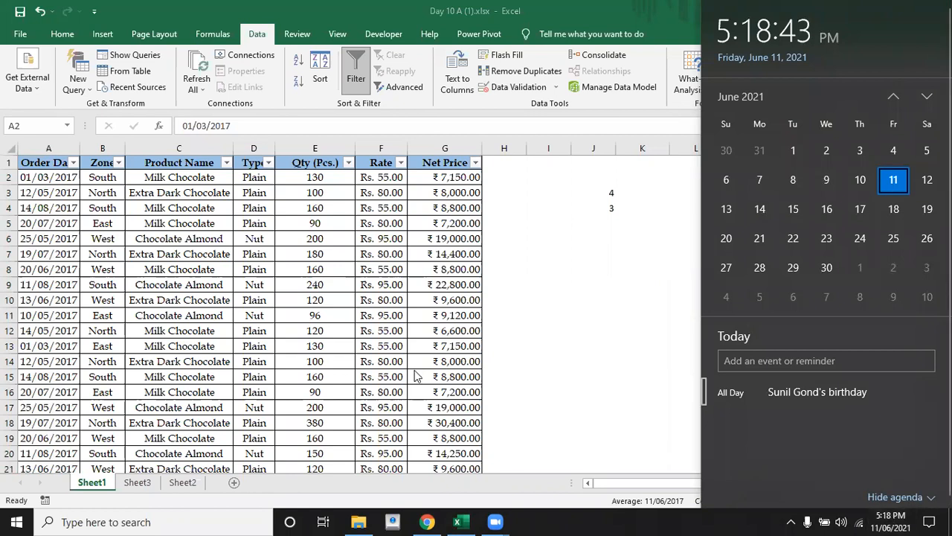
{"action": "left_click", "coordinate": [415, 376]}
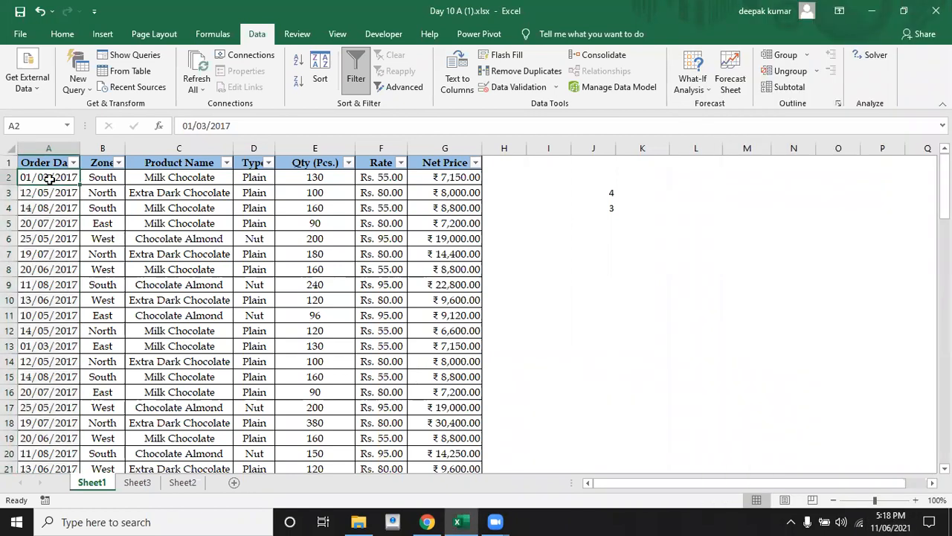
{"action": "type", "text": "13"}
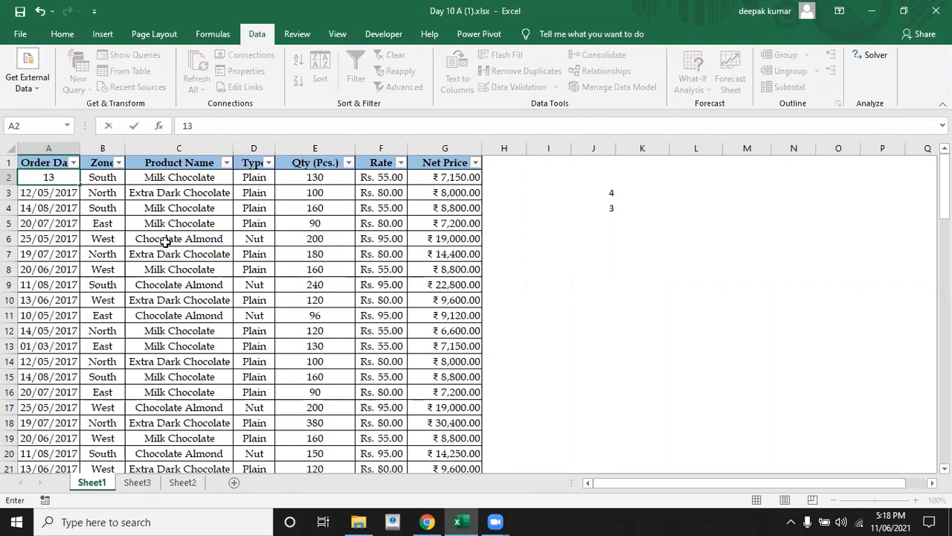
{"action": "type", "text": "-6-2021"}
{"action": "key", "text": "Return"}
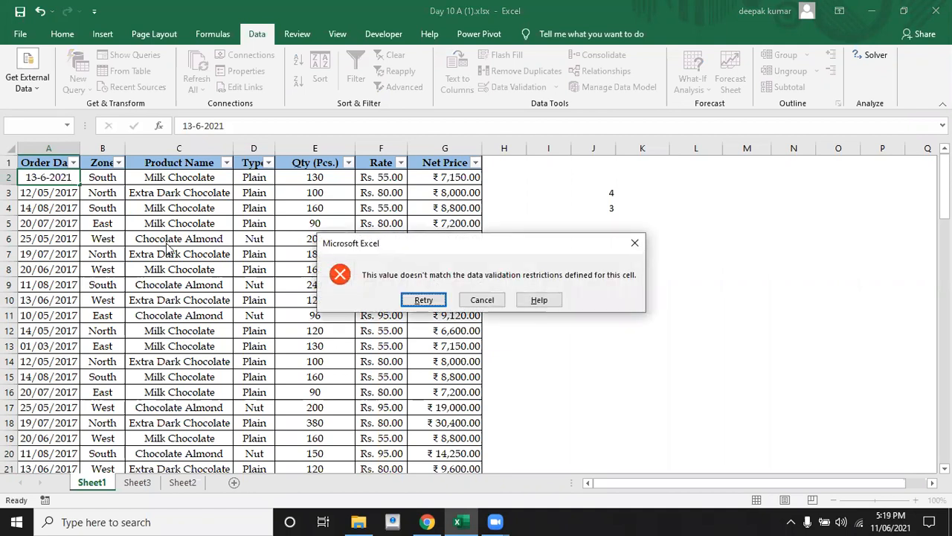
{"action": "key", "text": "Escape"}
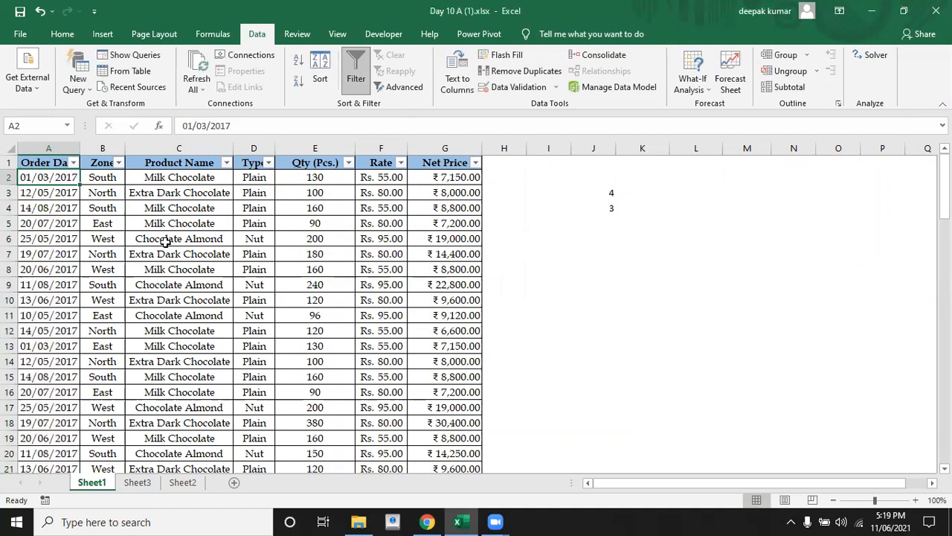
Enter the non-Sunday date 11-6-2021 in A2 to test the validation rule
{"action": "type", "text": "11-6"}
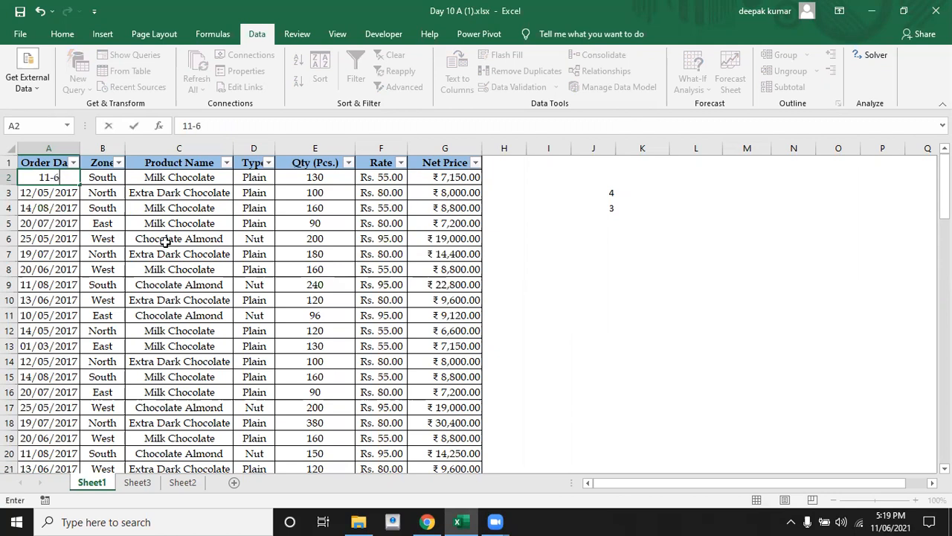
{"action": "type", "text": "-201"}
{"action": "type", "text": "2"}
{"action": "key", "text": "BackSpace"}
{"action": "key", "text": "BackSpace"}
{"action": "type", "text": "21"}
{"action": "key", "text": "Return"}
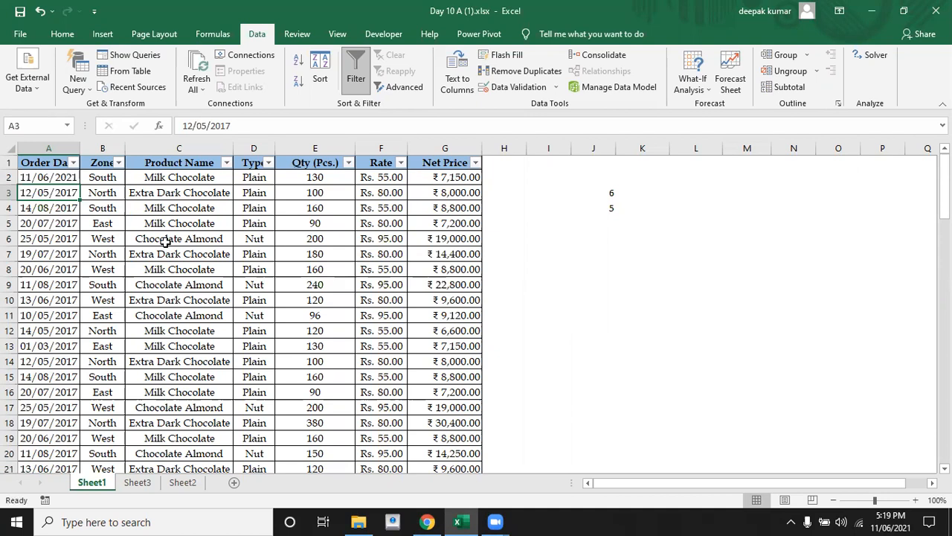
Review the list of tasks written below the chocolate sales table on Sheet1
{"action": "left_click", "coordinate": [537, 281]}
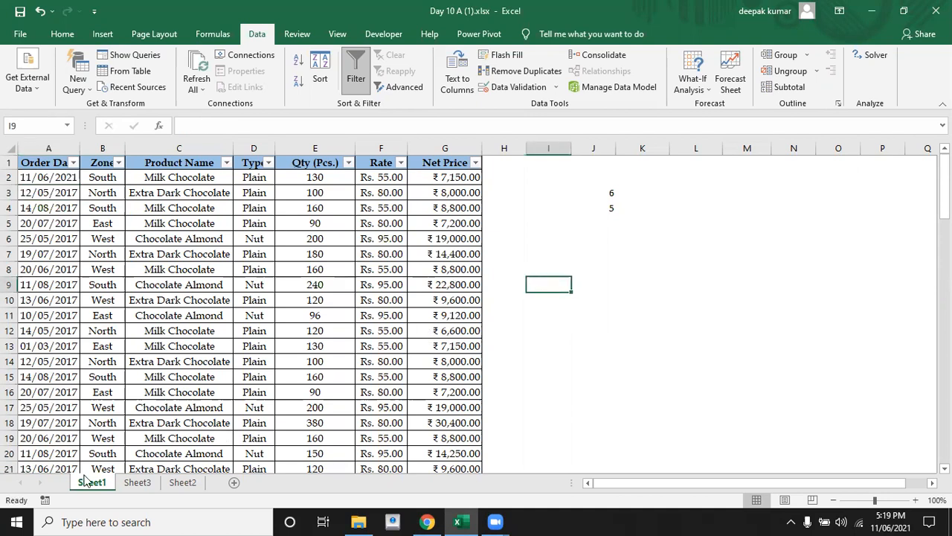
{"action": "key", "text": "Down"}
{"action": "key", "text": "Down"}
{"action": "key", "text": "Down"}
{"action": "key", "text": "Down"}
{"action": "key", "text": "Down"}
{"action": "key", "text": "Down"}
{"action": "key", "text": "Down"}
{"action": "key", "text": "Down"}
{"action": "key", "text": "Down"}
{"action": "key", "text": "Down"}
{"action": "key", "text": "Down"}
{"action": "key", "text": "Down"}
{"action": "key", "text": "Down"}
{"action": "key", "text": "Down"}
{"action": "key", "text": "Down"}
{"action": "key", "text": "Down"}
{"action": "key", "text": "Down"}
{"action": "key", "text": "Down"}
{"action": "key", "text": "Down"}
{"action": "key", "text": "Down"}
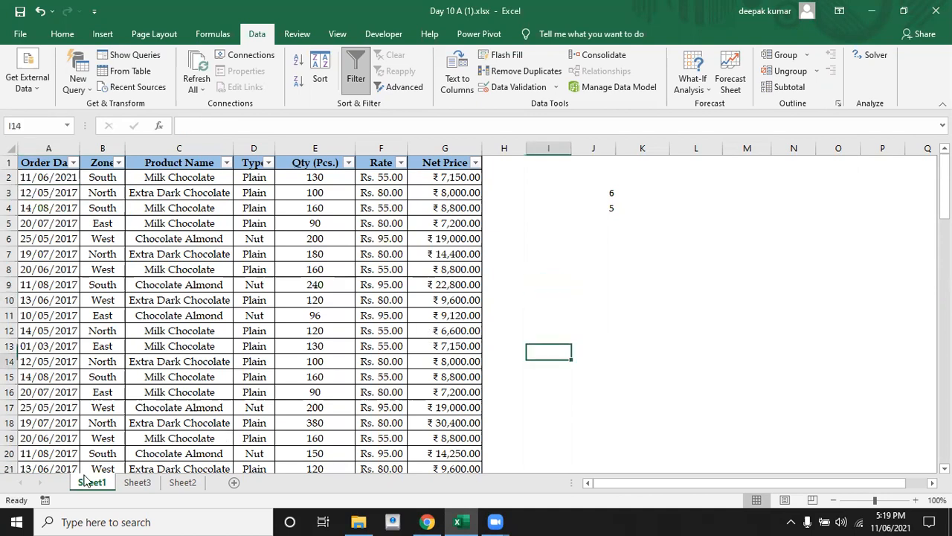
{"action": "key", "text": "Down"}
{"action": "key", "text": "Down"}
{"action": "key", "text": "Down"}
{"action": "key", "text": "Down"}
{"action": "key", "text": "Down"}
{"action": "key", "text": "Down"}
{"action": "key", "text": "Down"}
{"action": "key", "text": "Down"}
{"action": "key", "text": "Down"}
{"action": "key", "text": "Down"}
{"action": "key", "text": "Down"}
{"action": "key", "text": "Down"}
{"action": "key", "text": "Down"}
{"action": "key", "text": "Down"}
{"action": "key", "text": "Down"}
{"action": "key", "text": "Down"}
{"action": "key", "text": "Down"}
{"action": "key", "text": "Down"}
{"action": "key", "text": "Down"}
{"action": "key", "text": "Down"}
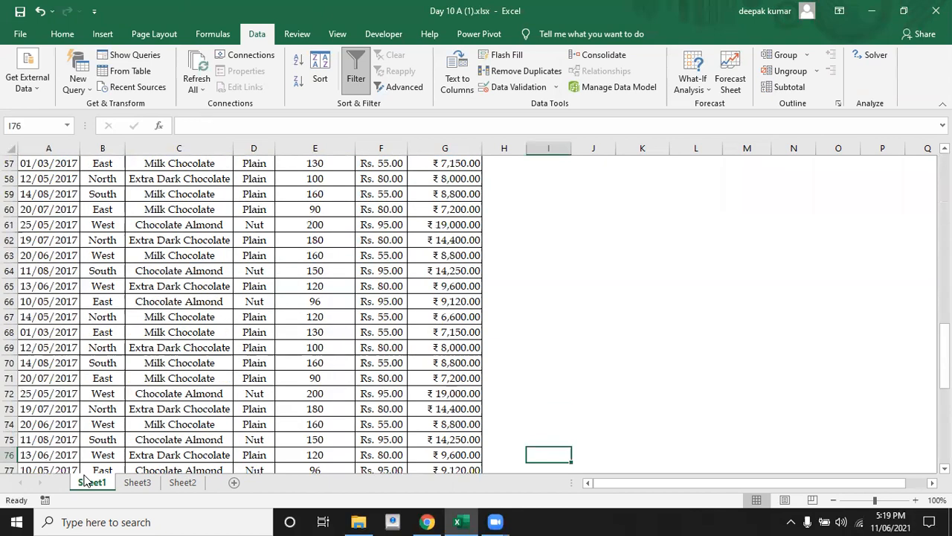
{"action": "key", "text": "Up"}
{"action": "key", "text": "Up"}
{"action": "key", "text": "Up"}
{"action": "key", "text": "Up"}
{"action": "key", "text": "Up"}
{"action": "key", "text": "Up"}
{"action": "key", "text": "Up"}
{"action": "key", "text": "Up"}
{"action": "key", "text": "Up"}
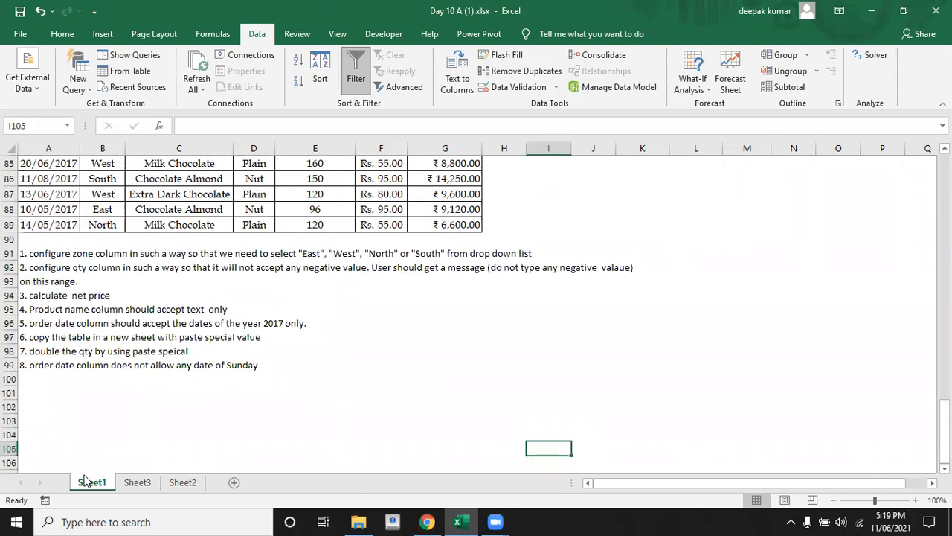
{"action": "key", "text": "Down"}
{"action": "key", "text": "Down"}
{"action": "key", "text": "Down"}
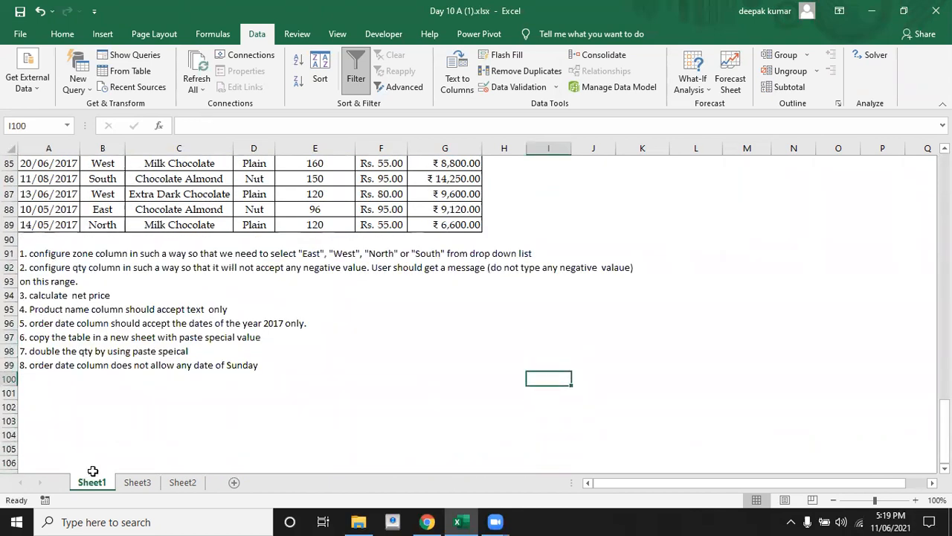
Open Sheet2 and read the date field task below the Example 15 expense table
{"action": "left_click", "coordinate": [184, 482]}
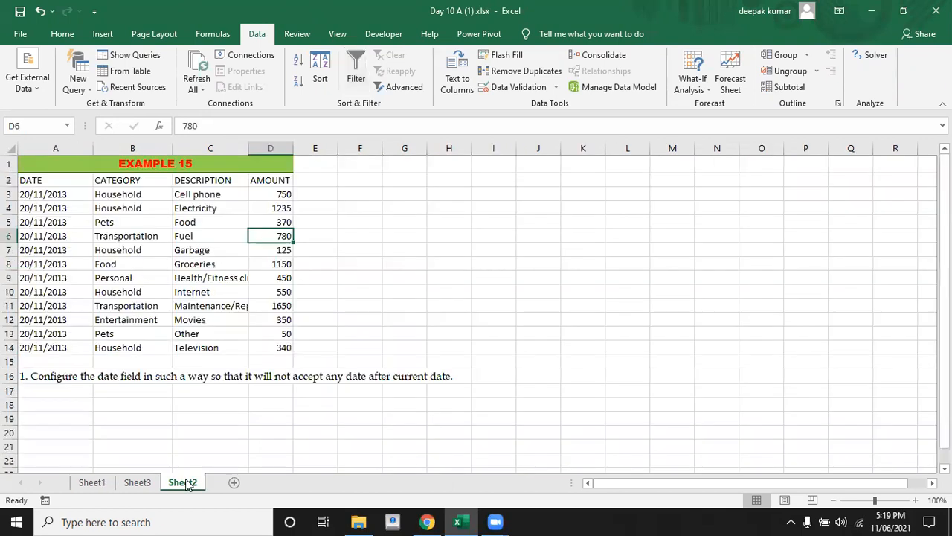
{"action": "left_click", "coordinate": [170, 442]}
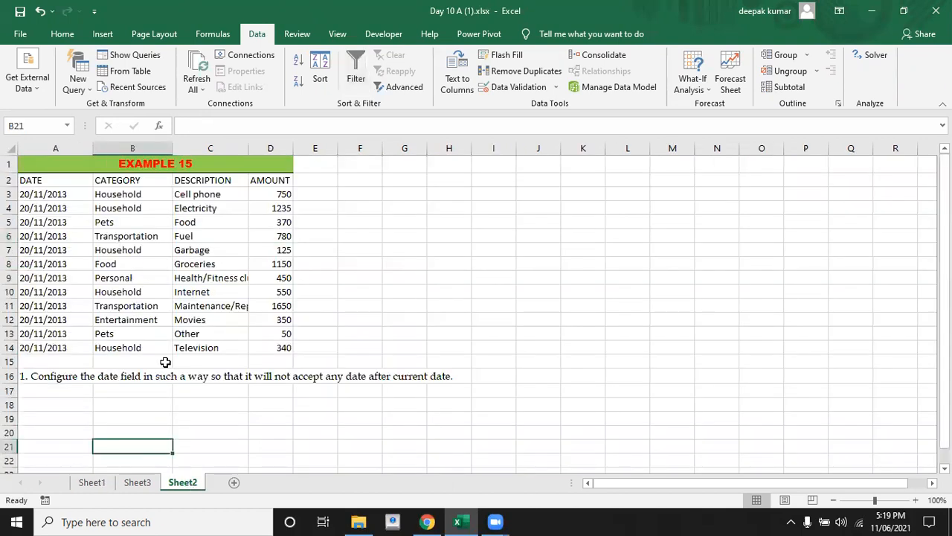
{"action": "left_click", "coordinate": [159, 311]}
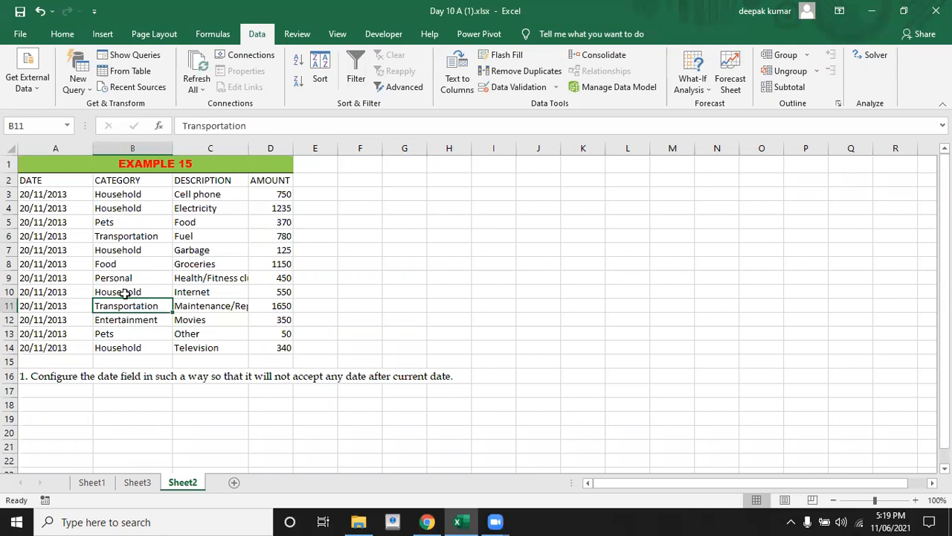
{"action": "left_click", "coordinate": [125, 262]}
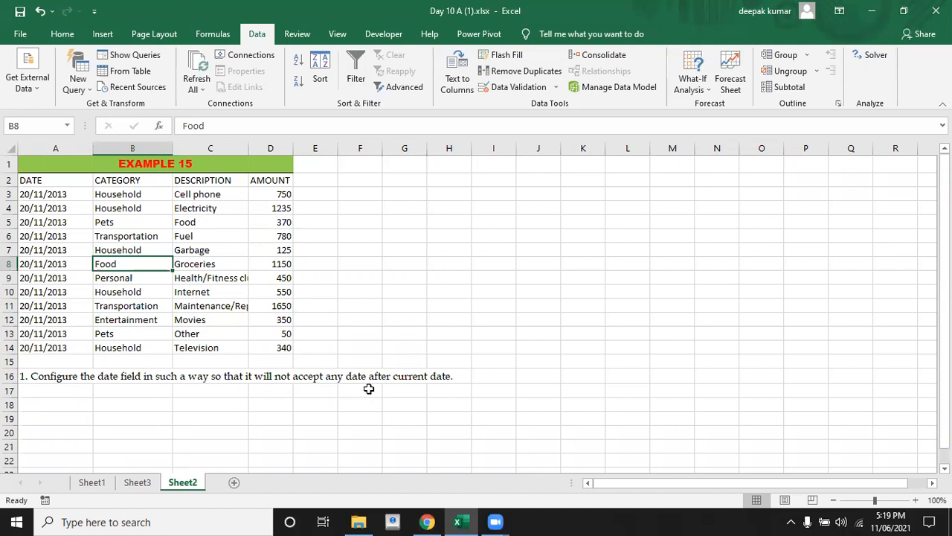
Set the data validation type for the expense dates from A3 to A14 to Custom
{"action": "left_click", "coordinate": [52, 195]}
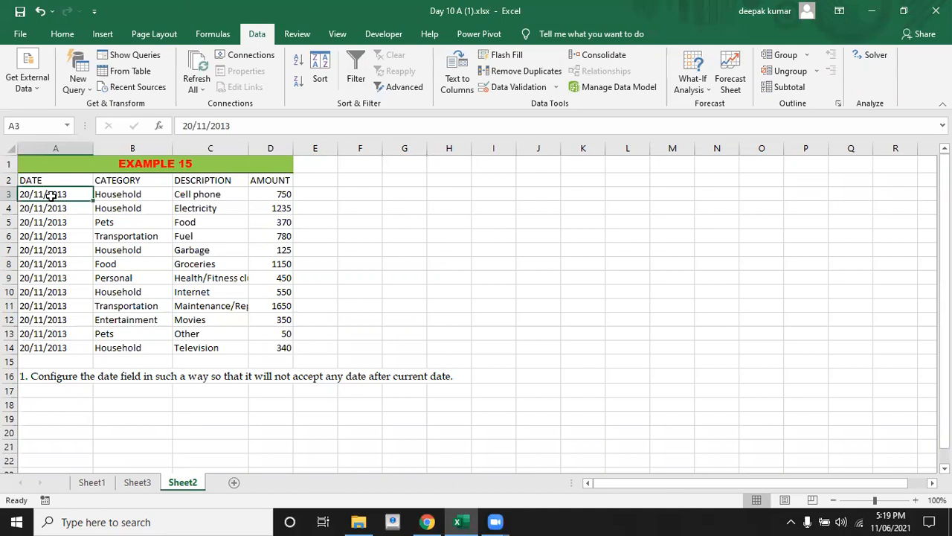
{"action": "key", "text": "shift+Down"}
{"action": "key", "text": "shift+Down"}
{"action": "key", "text": "shift+Down"}
{"action": "key", "text": "shift+Down"}
{"action": "key", "text": "shift+Down"}
{"action": "key", "text": "shift+Down"}
{"action": "key", "text": "shift+Down"}
{"action": "key", "text": "shift+Down"}
{"action": "key", "text": "shift+Down"}
{"action": "key", "text": "shift+Down"}
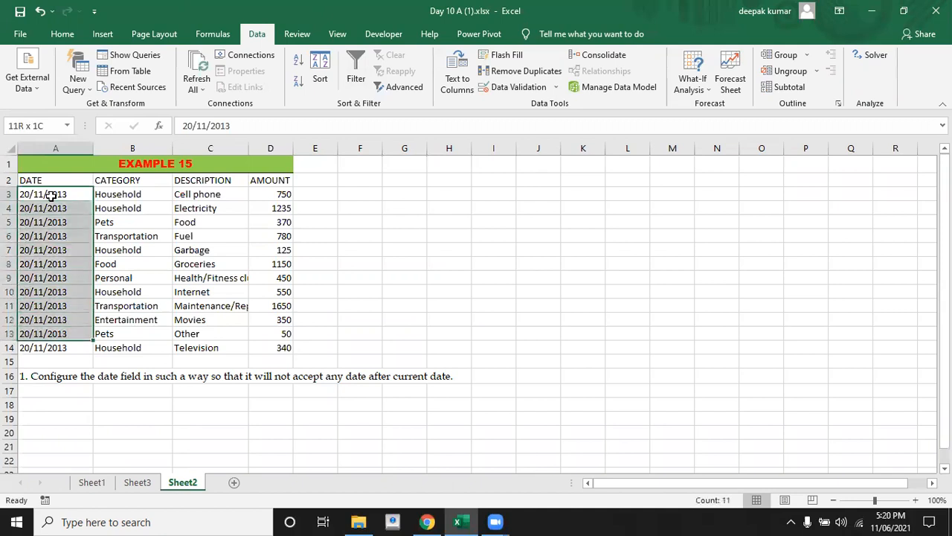
{"action": "key", "text": "shift+Down"}
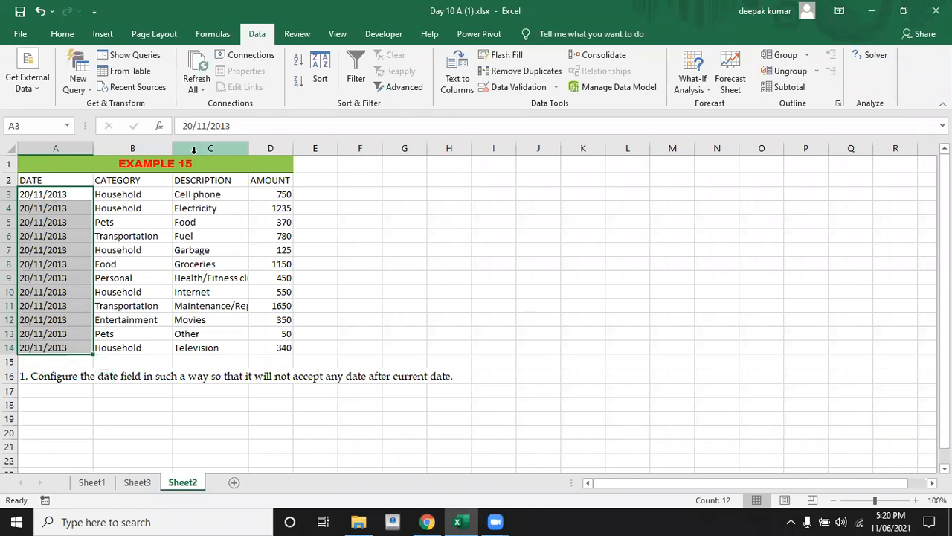
{"action": "left_click", "coordinate": [518, 87]}
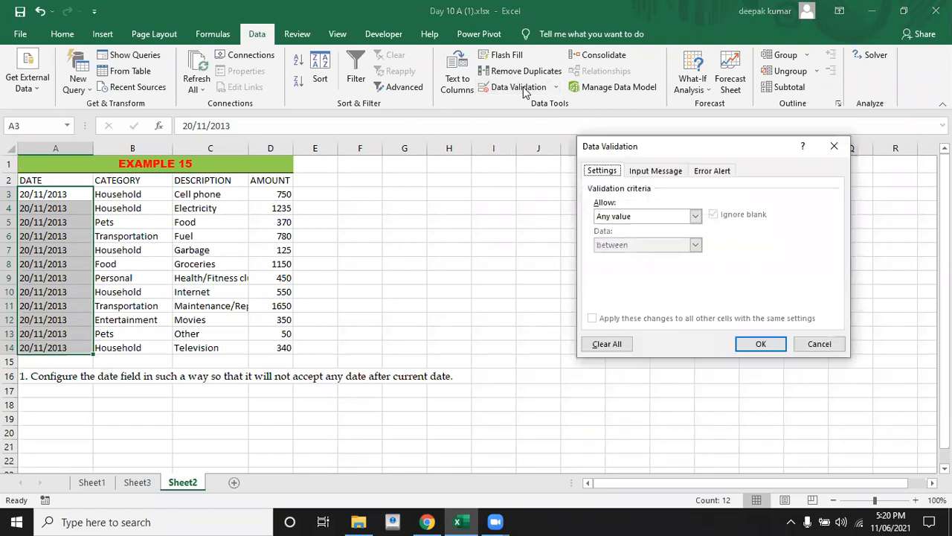
{"action": "left_click", "coordinate": [640, 215]}
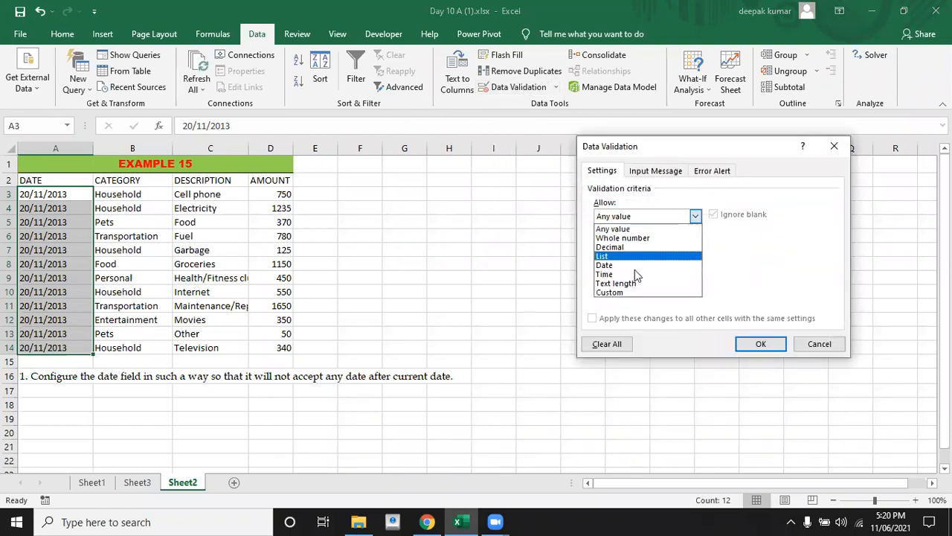
{"action": "left_click", "coordinate": [626, 295]}
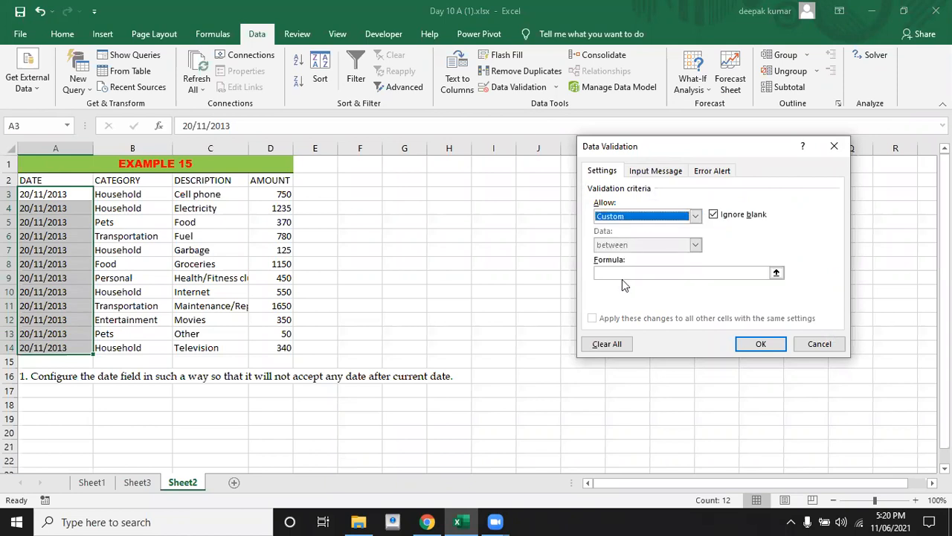
Set the custom validation formula for the expense dates to =if(A3<today(),1,0) and apply the rule
{"action": "left_click", "coordinate": [620, 274]}
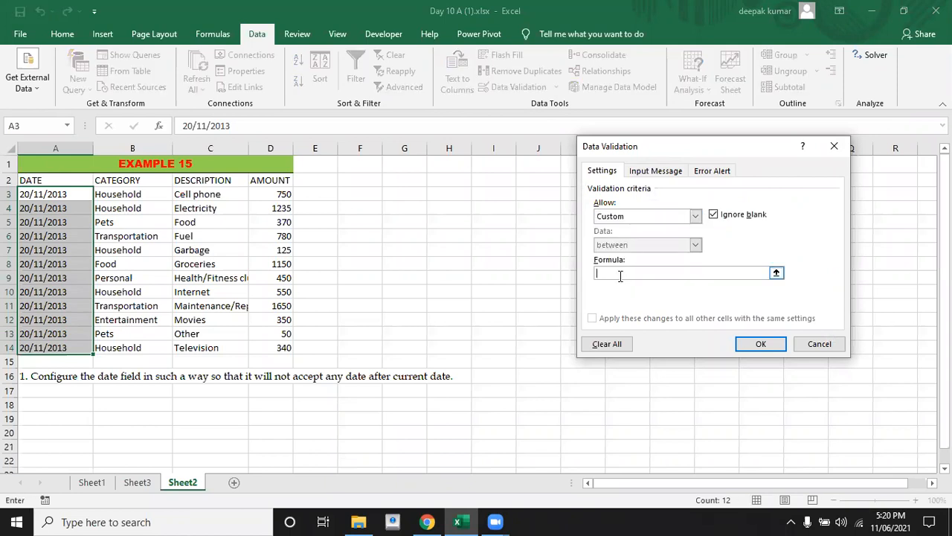
{"action": "type", "text": "="}
{"action": "type", "text": "if("}
{"action": "left_click", "coordinate": [58, 194]}
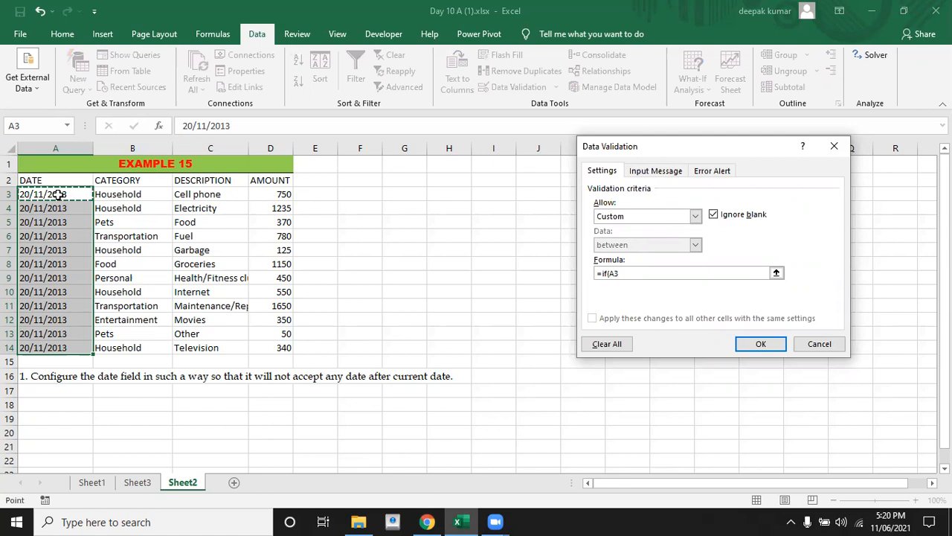
{"action": "type", "text": "<"}
{"action": "type", "text": "today"}
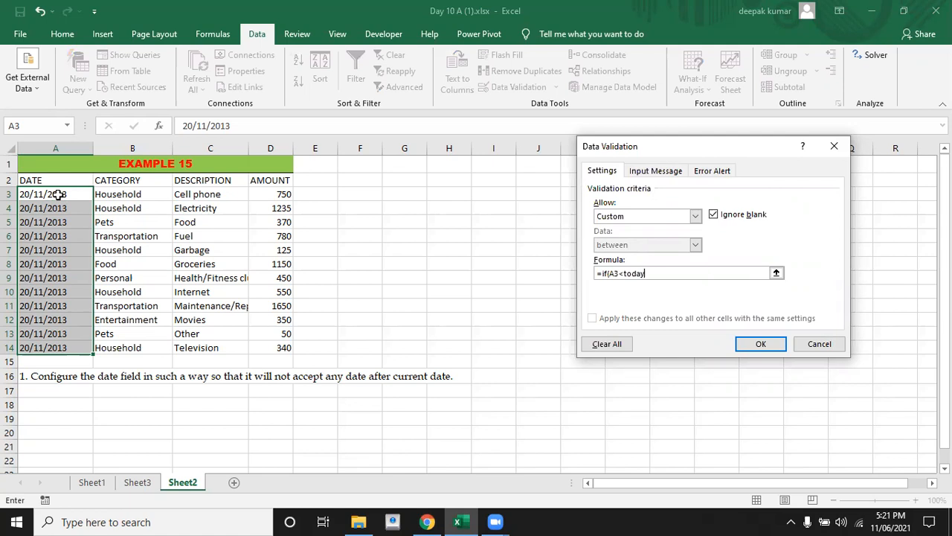
{"action": "type", "text": "()"}
{"action": "type", "text": ",1,0)"}
{"action": "left_click", "coordinate": [761, 344]}
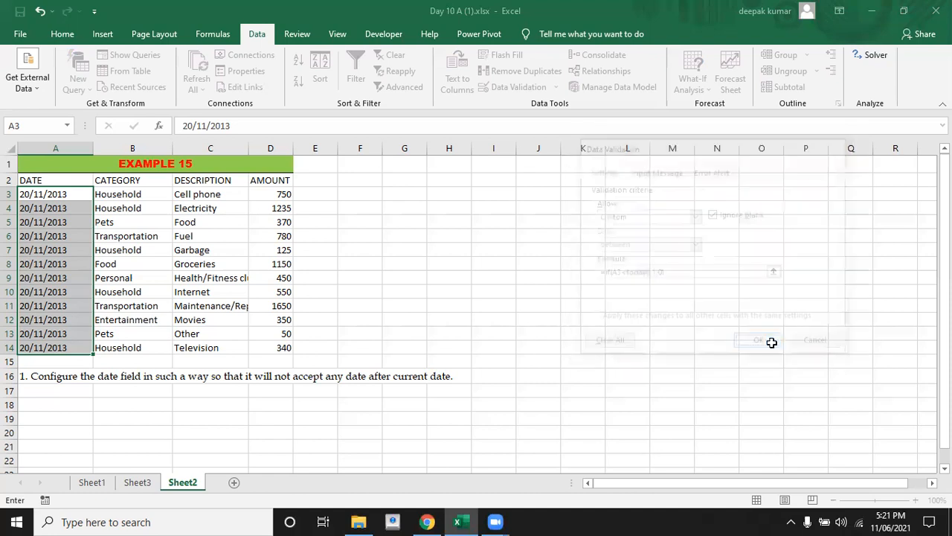
Try to enter the future date 12-6-2021 in A3 to test the rule, and dismiss the entry
{"action": "left_click", "coordinate": [73, 194]}
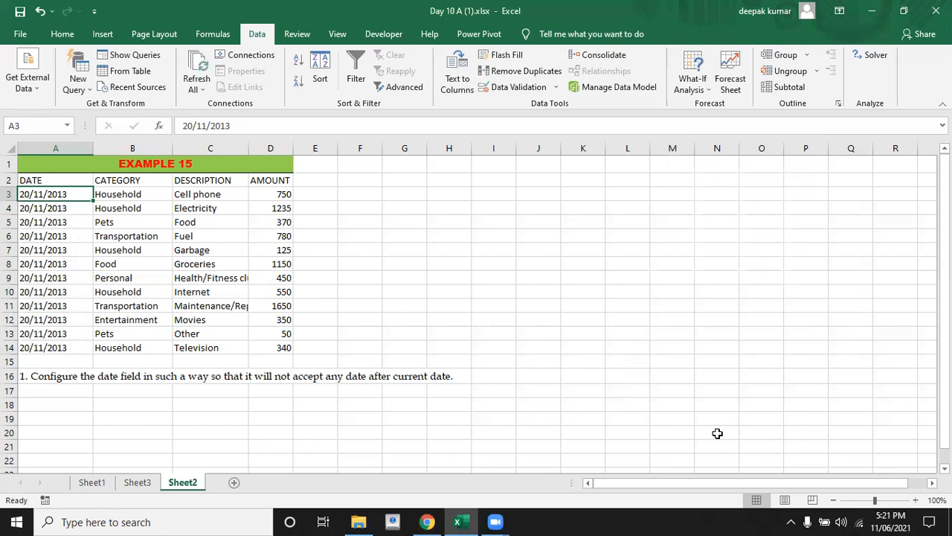
{"action": "type", "text": "12-"}
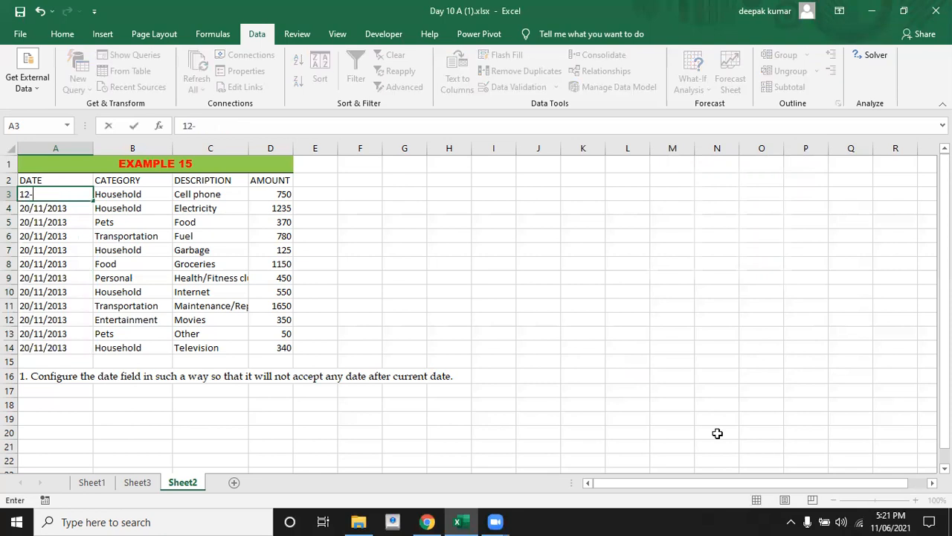
{"action": "type", "text": "6-2021"}
{"action": "key", "text": "Return"}
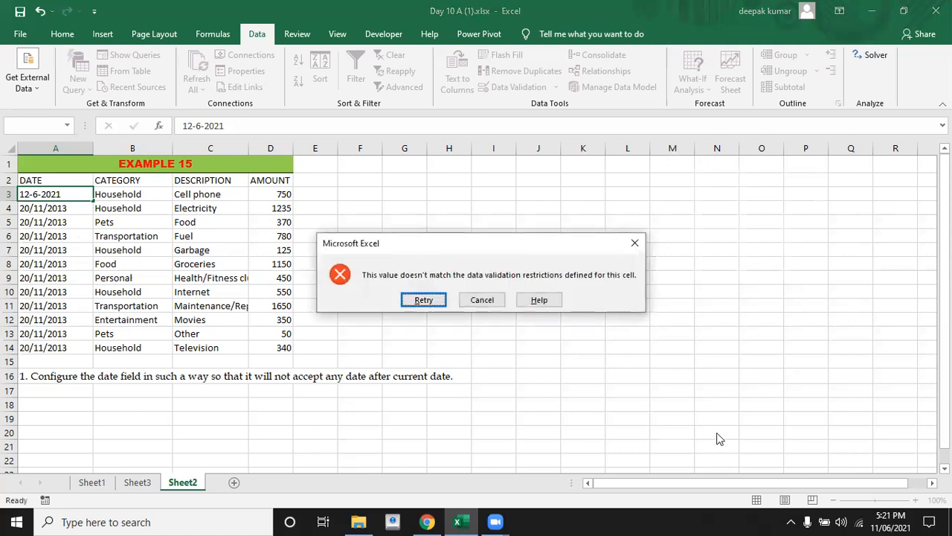
{"action": "key", "text": "Escape"}
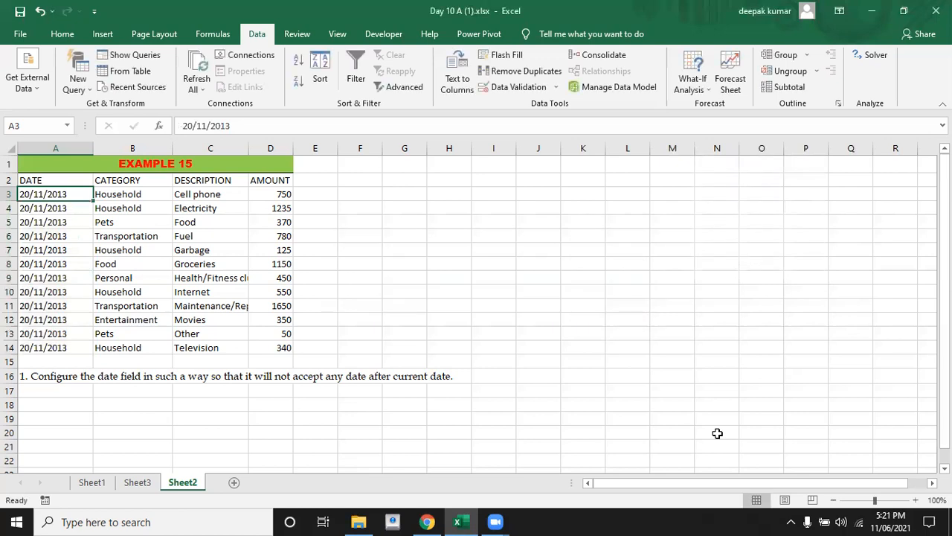
Enter the past date 10-6-2021 in A3 to test the validation rule
{"action": "type", "text": "10-6"}
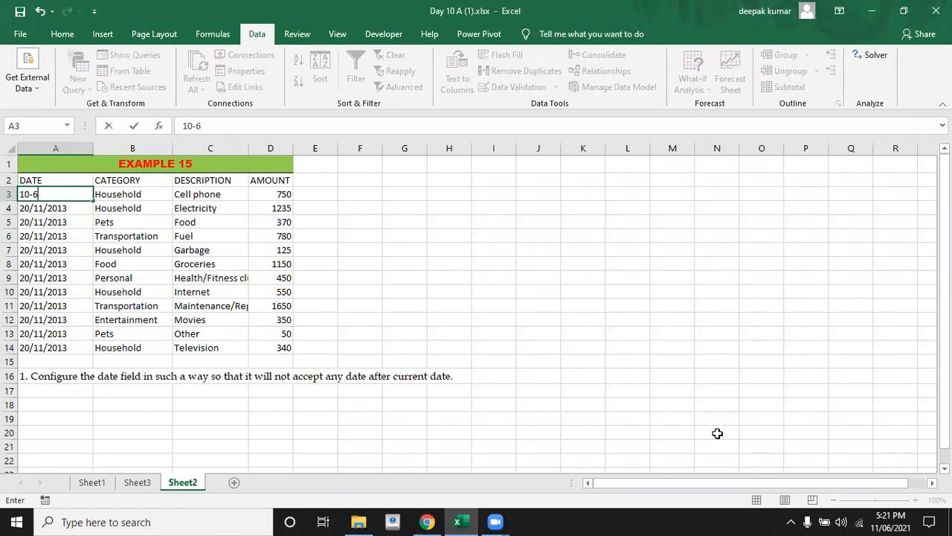
{"action": "type", "text": "-2021"}
{"action": "key", "text": "Return"}
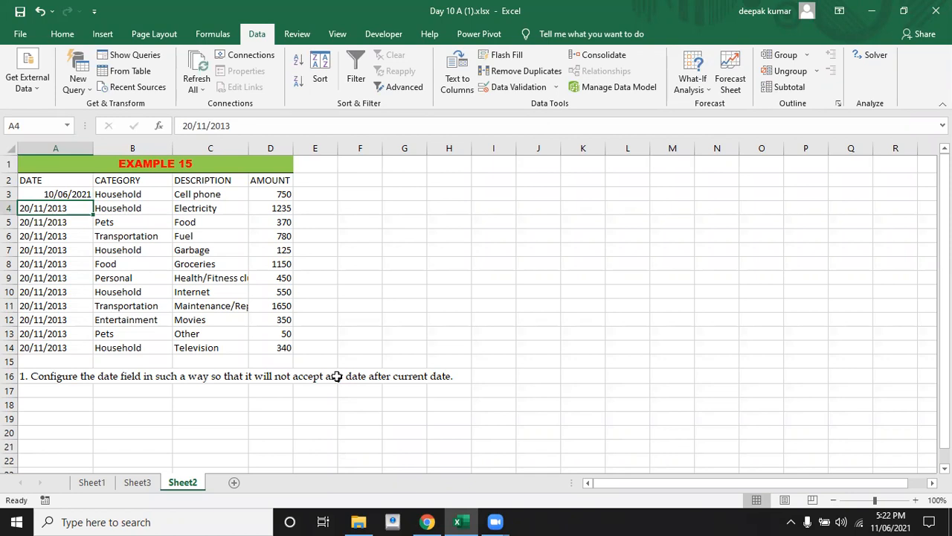
Enter the formula =TODAY() in cell I3 to demonstrate the current date function
{"action": "left_click", "coordinate": [312, 403]}
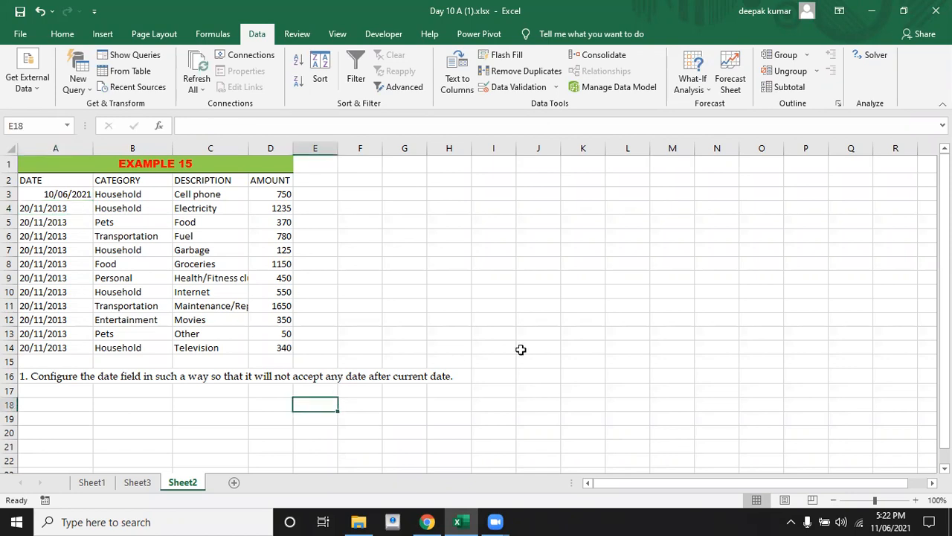
{"action": "left_click", "coordinate": [481, 183]}
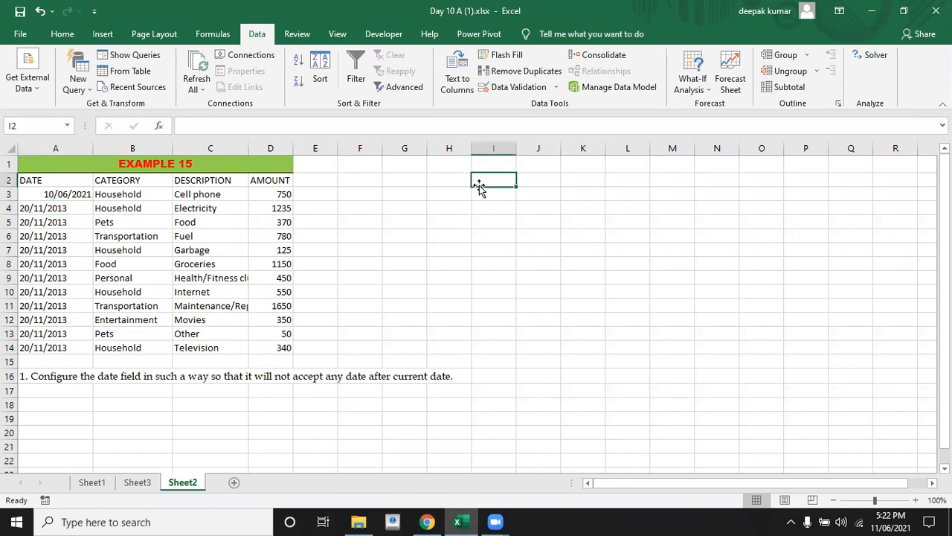
{"action": "left_click", "coordinate": [489, 198]}
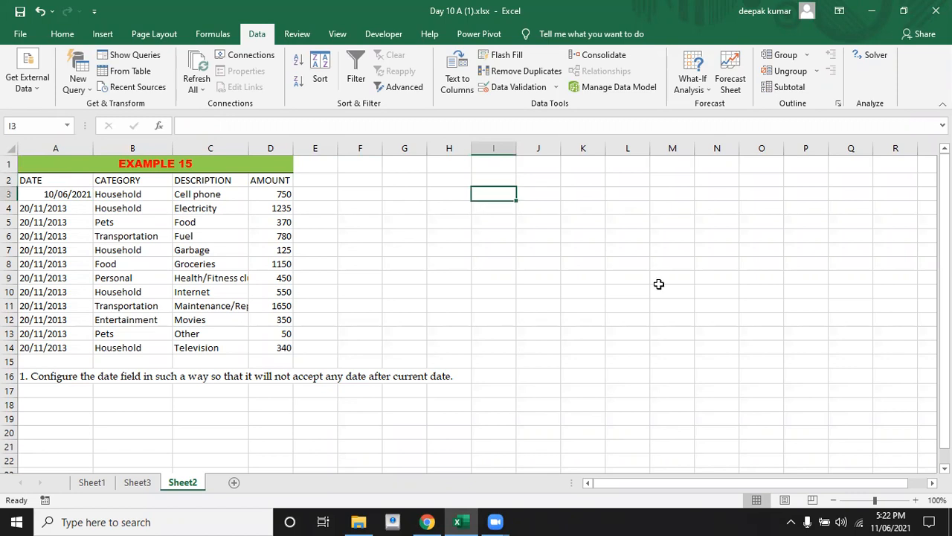
{"action": "type", "text": "="}
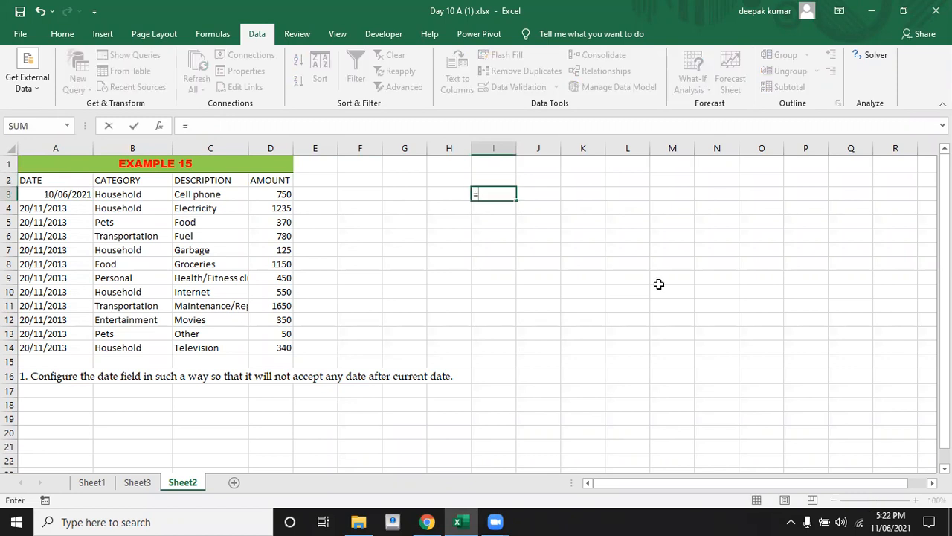
{"action": "type", "text": "today"}
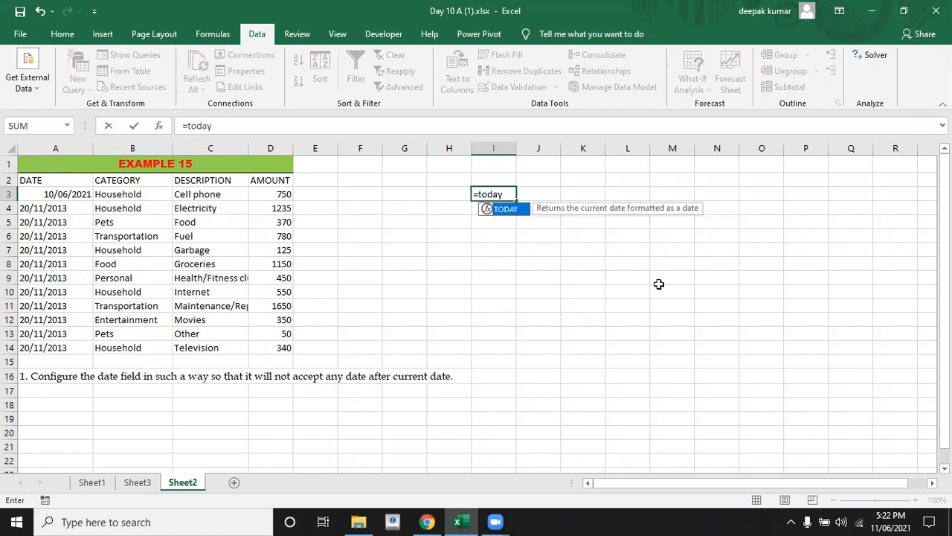
{"action": "key", "text": "Tab"}
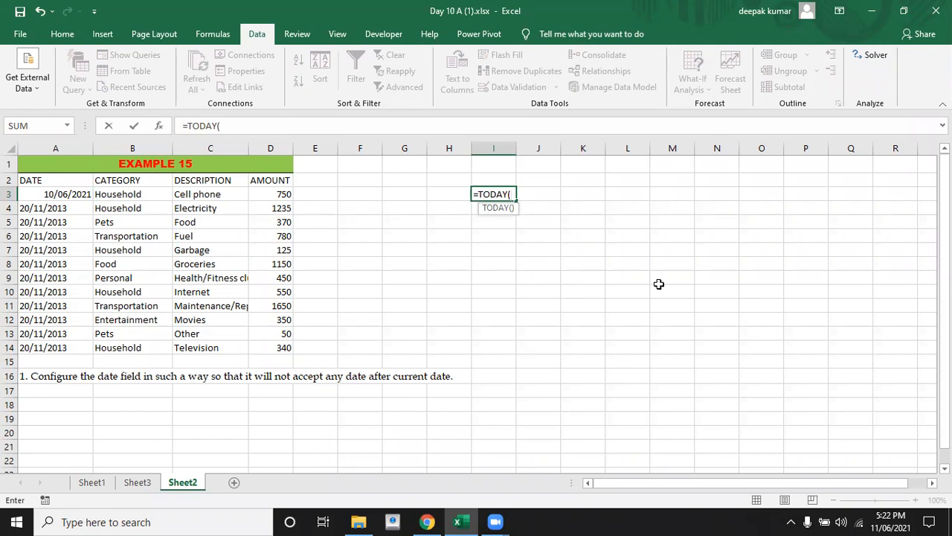
{"action": "type", "text": ")"}
{"action": "key", "text": "Return"}
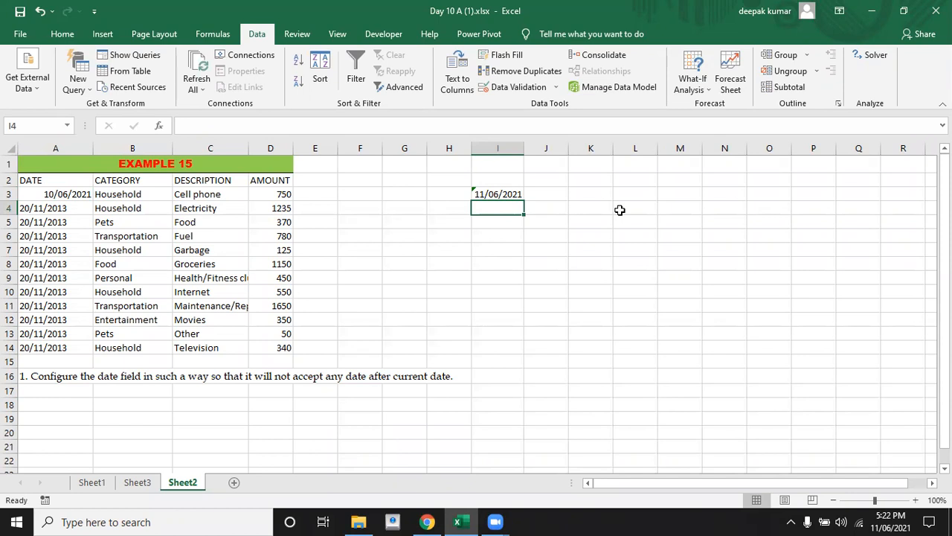
Enter the formula =NOW() in cell I4 to demonstrate the current date and time function
{"action": "type", "text": "=now"}
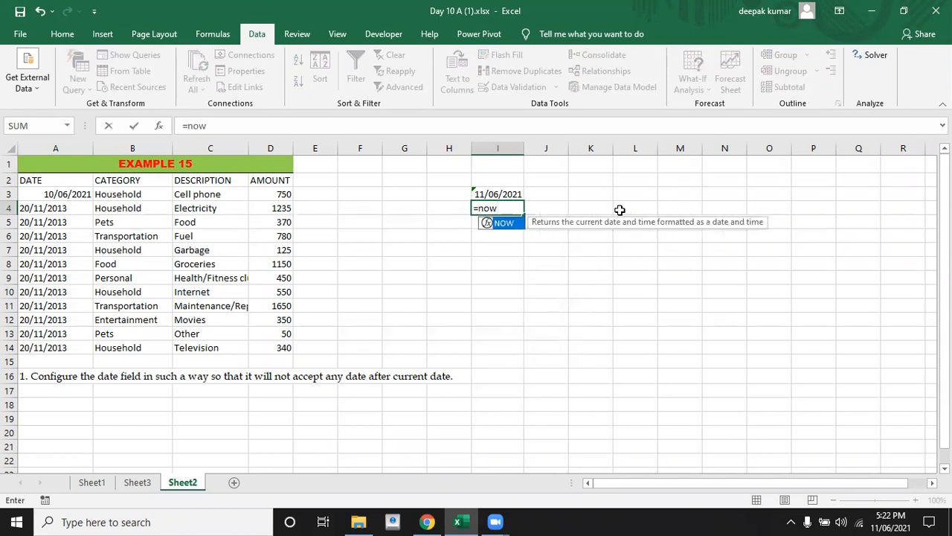
{"action": "key", "text": "Tab"}
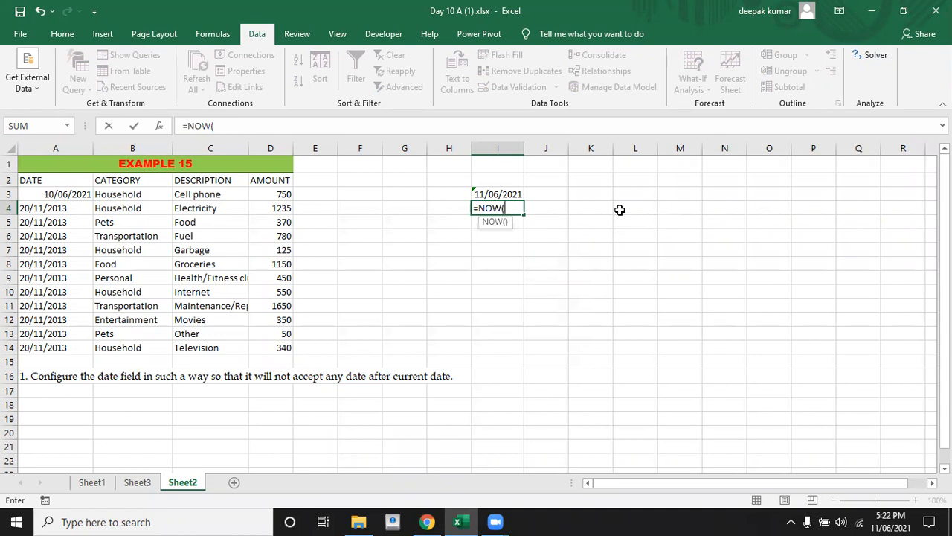
{"action": "type", "text": ")"}
{"action": "key", "text": "Return"}
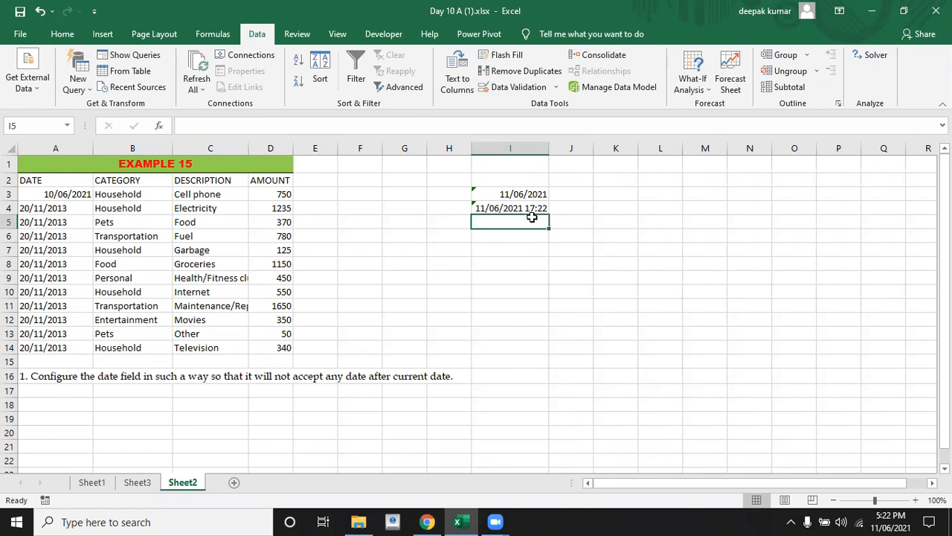
{"action": "left_click", "coordinate": [583, 235]}
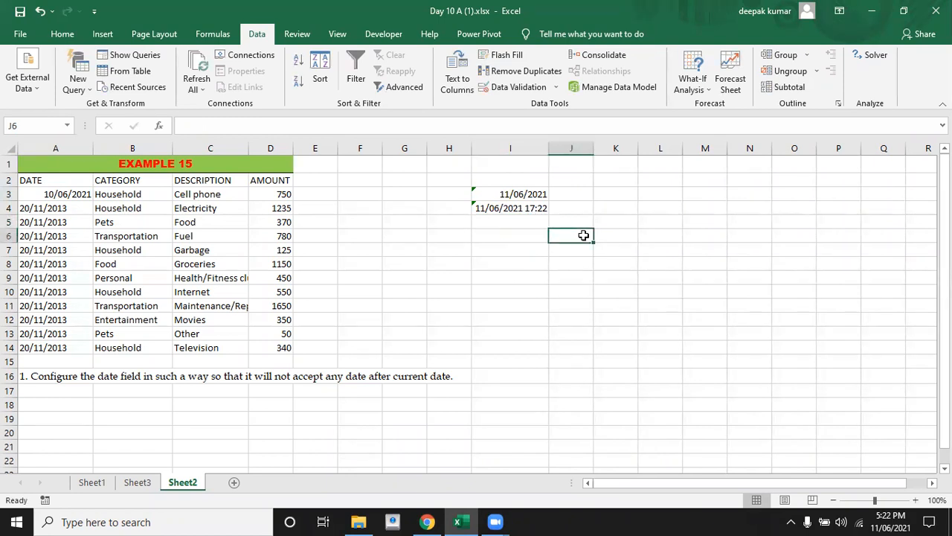
{"action": "left_click", "coordinate": [501, 236]}
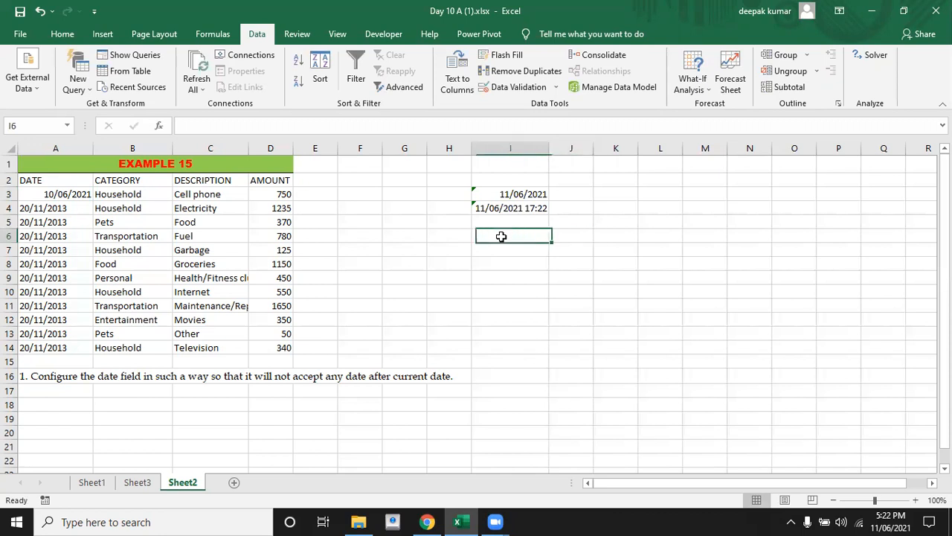
{"action": "left_click", "coordinate": [454, 236]}
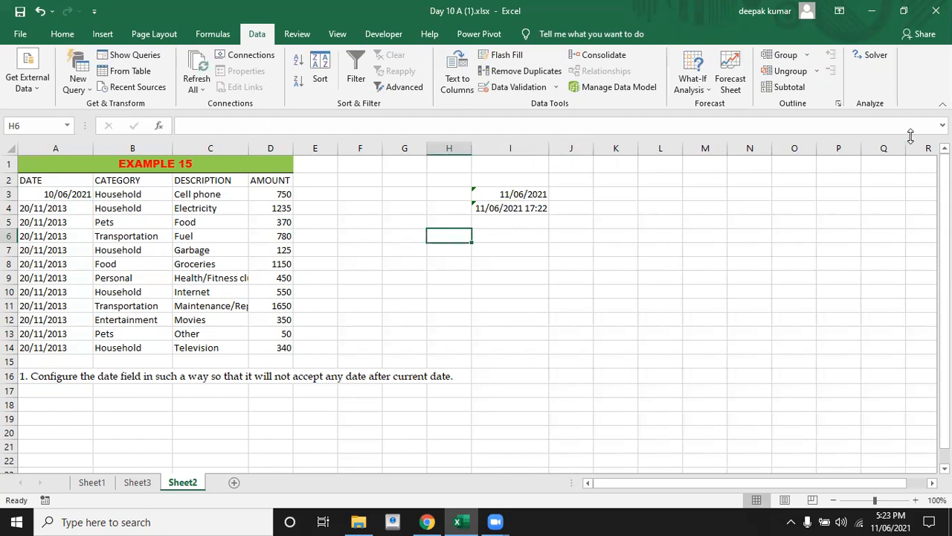
{"action": "left_click", "coordinate": [761, 217]}
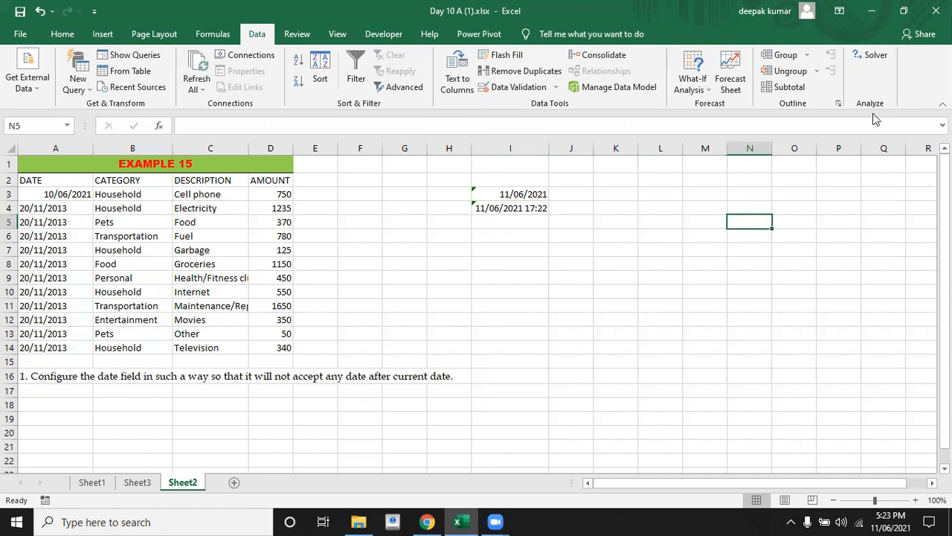
{"action": "left_click", "coordinate": [876, 85]}
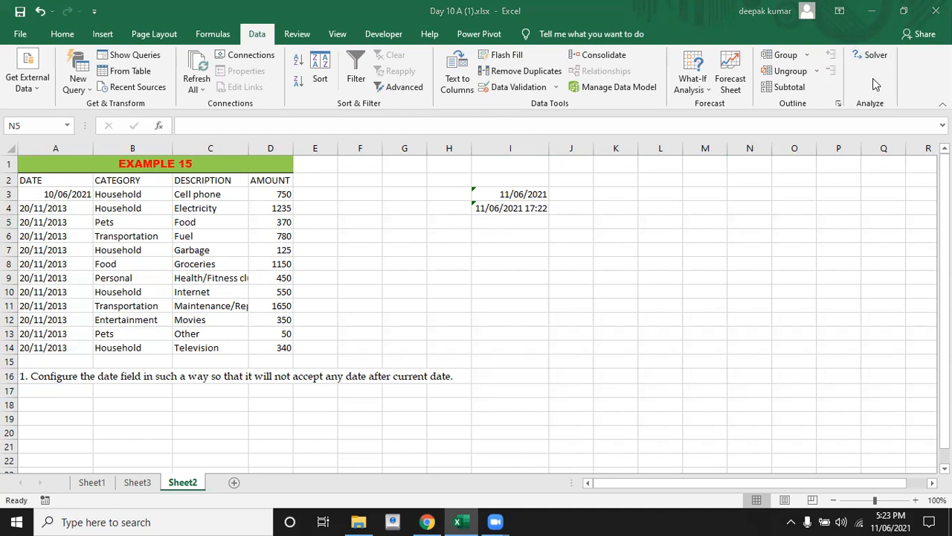